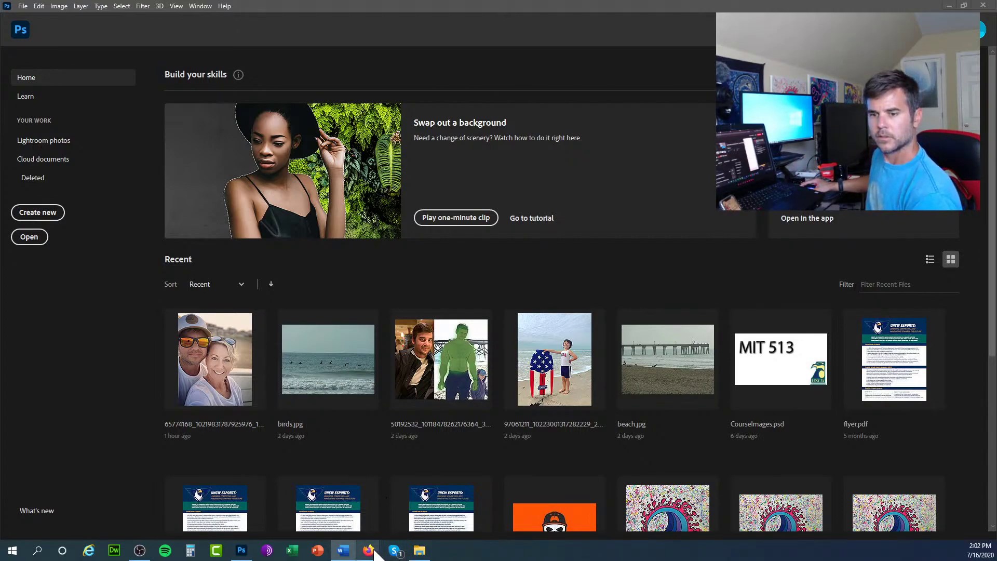
Switch to Firefox and view the Placeit "BE RIGHT BACK" Twitch overlay template
mouse_move(368, 549)
click(330, 477)
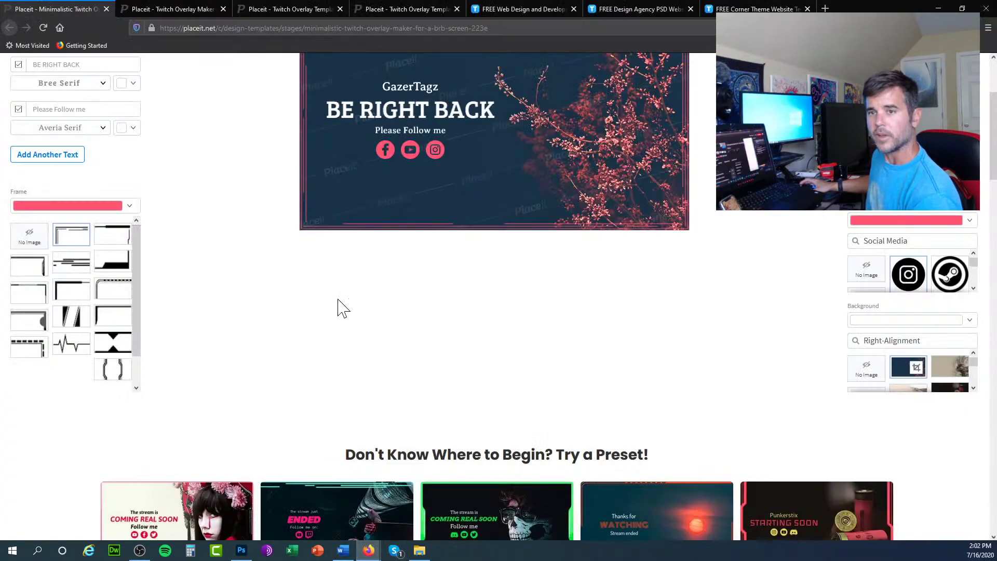
scroll(239, 280, up, 3)
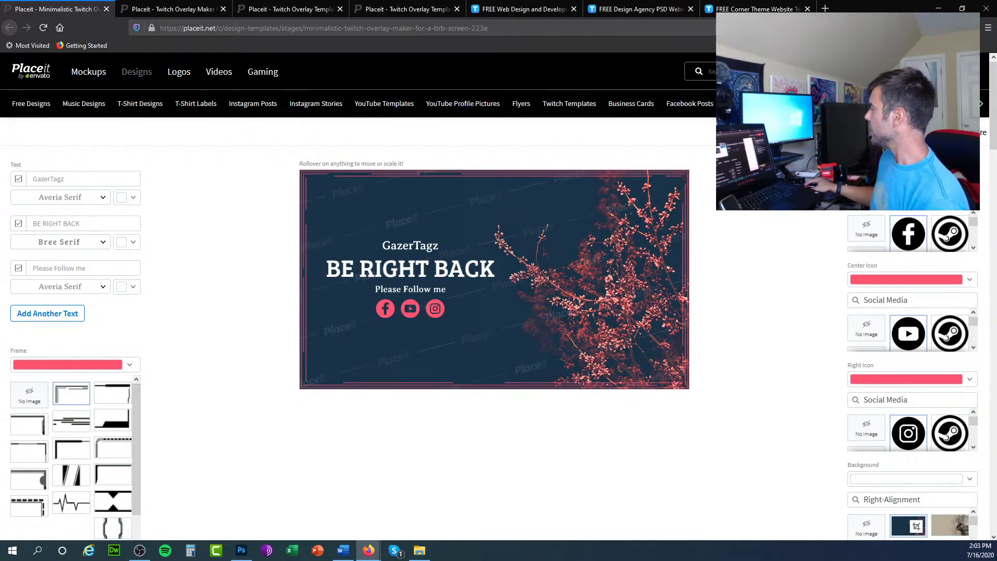
key(alt+Tab)
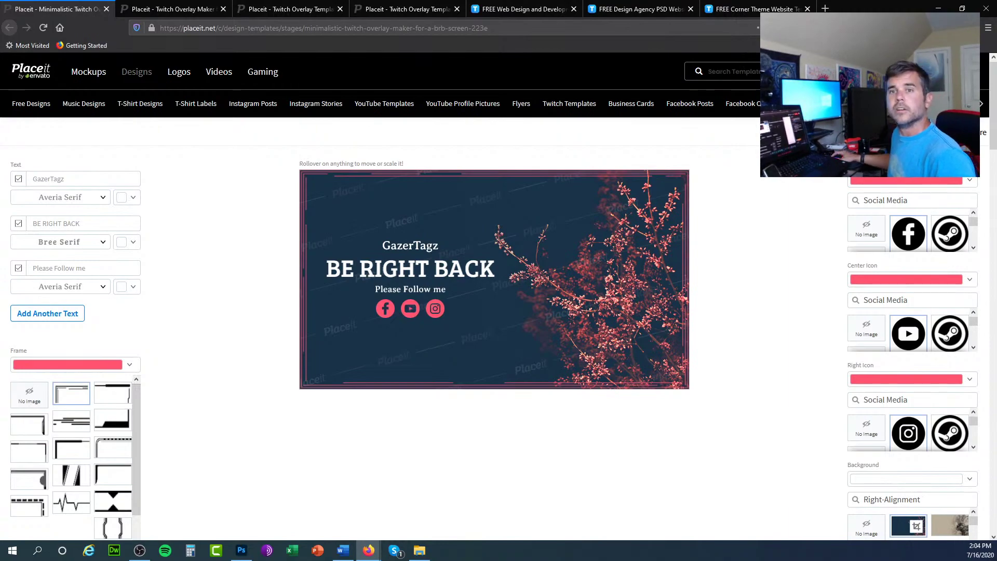
Compare the open Placeit Twitch overlay templates, including Stream Starting Soon and the action gaming overlay, dismissing the SupportAssist scan notice
click(188, 11)
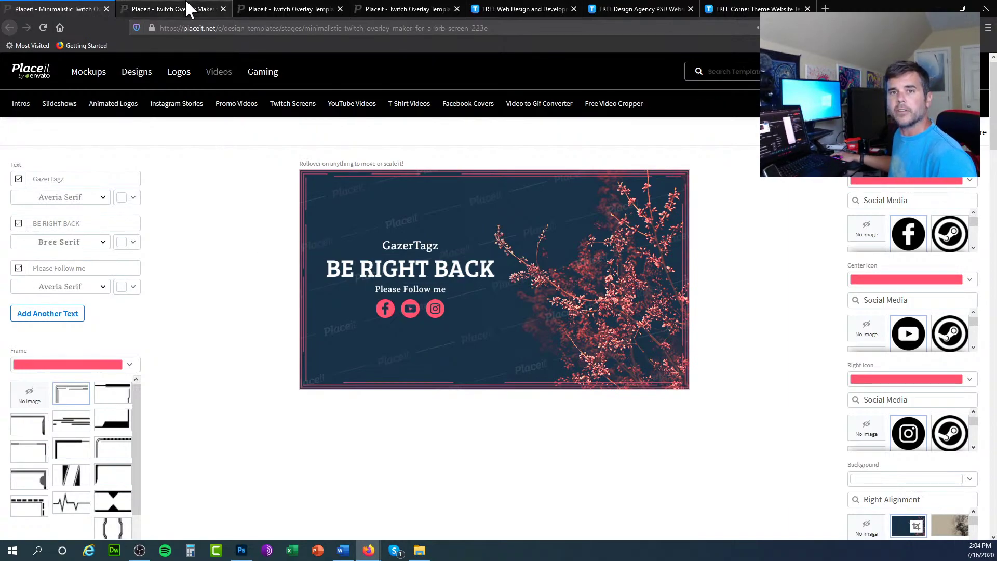
click(316, 9)
click(405, 10)
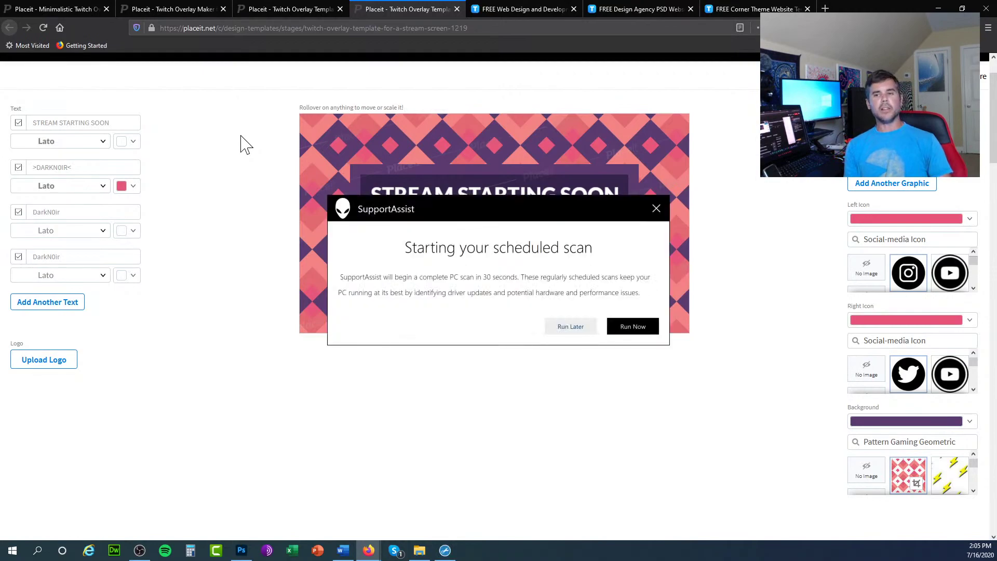
click(656, 208)
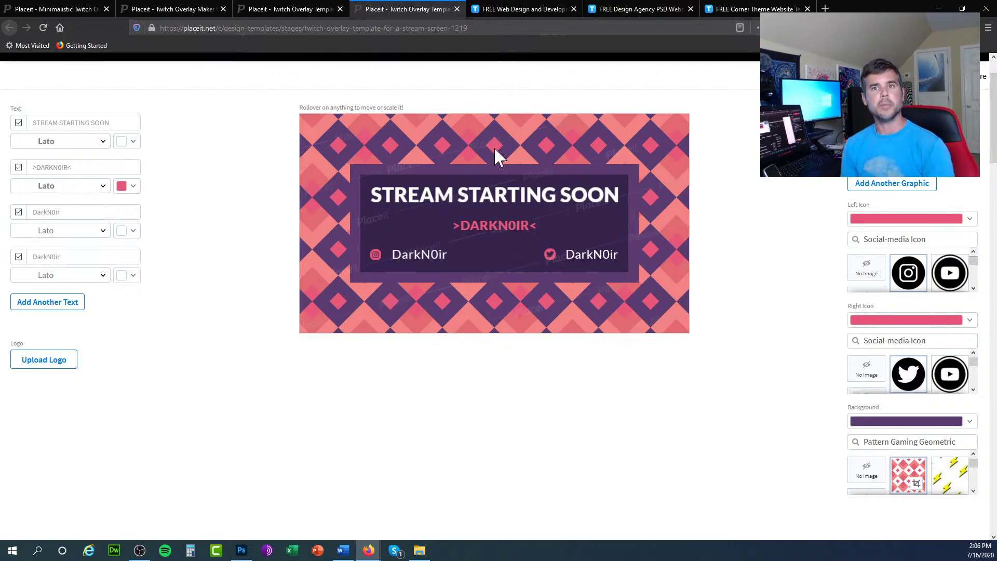
click(30, 9)
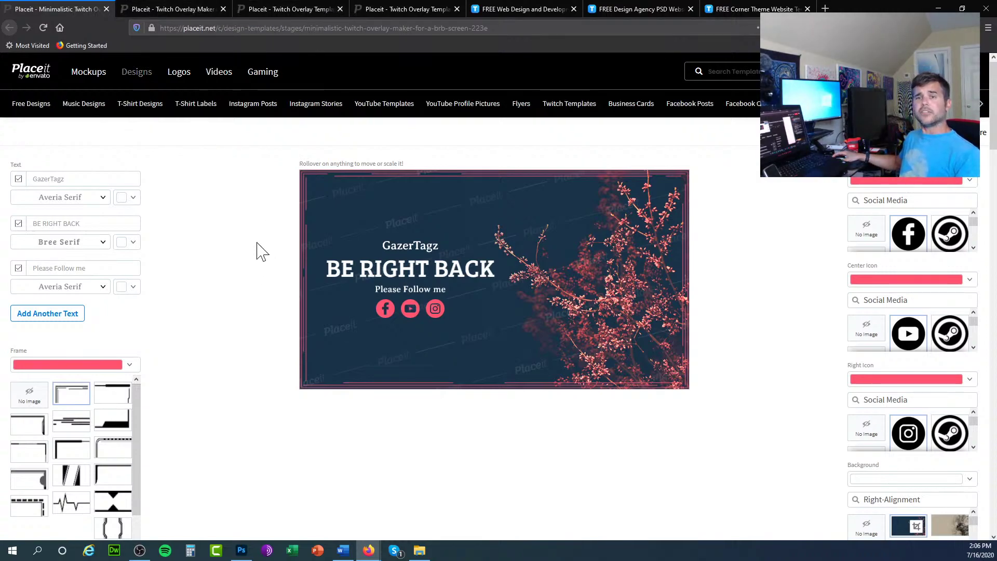
click(394, 7)
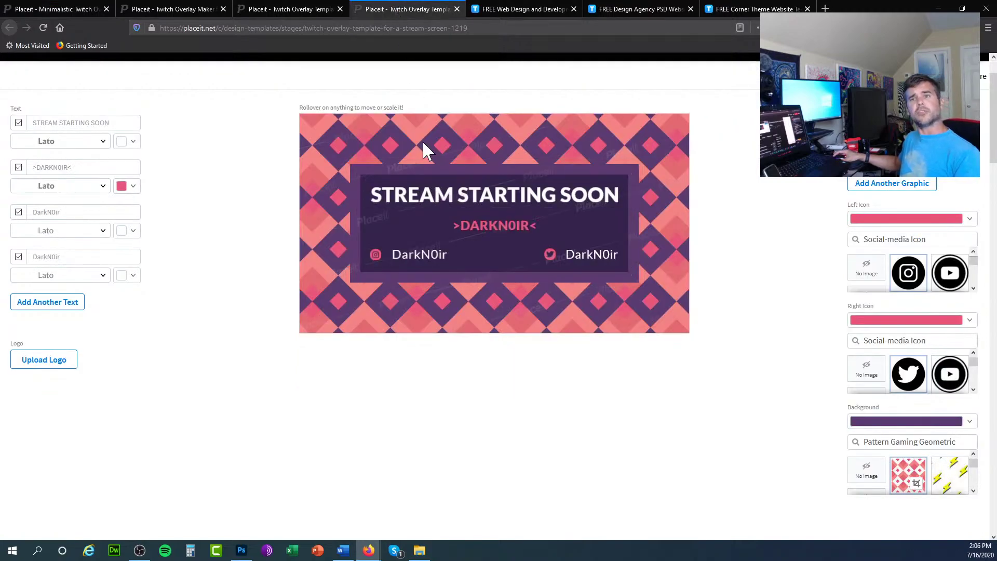
click(19, 8)
click(267, 7)
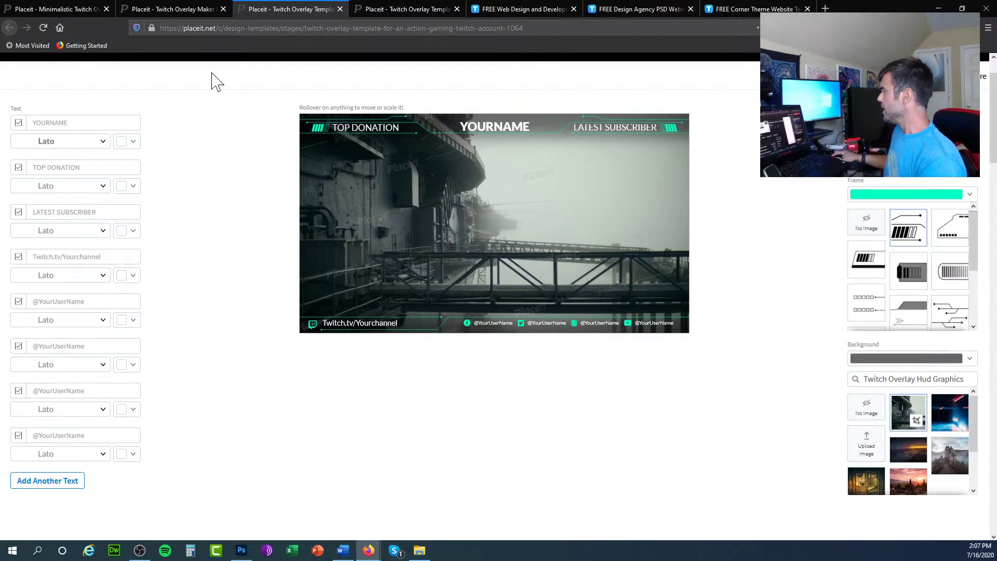
Check the OBS streaming window at full size and return to the Placeit template in the browser
key(alt+Tab)
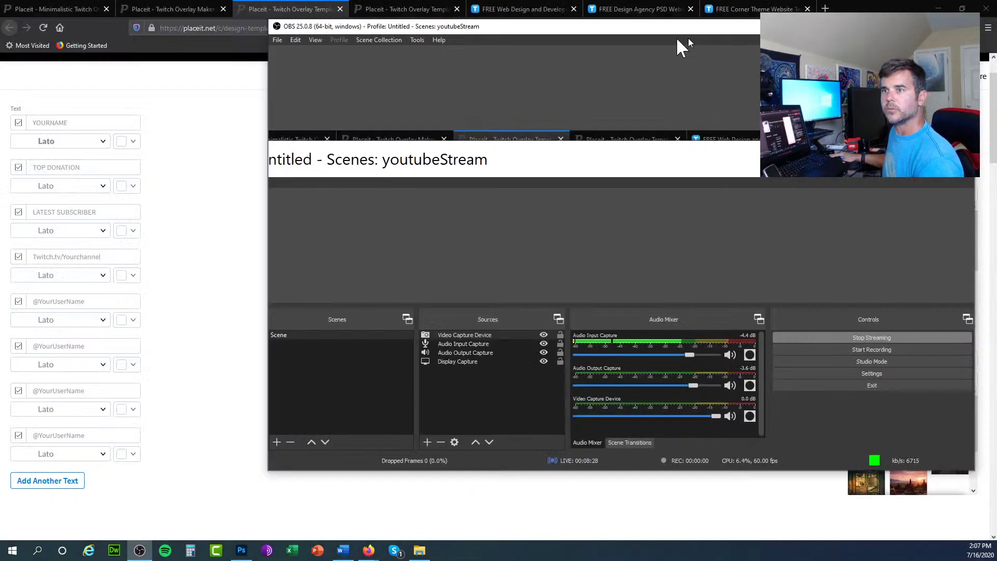
drag(676, 36, 553, 37)
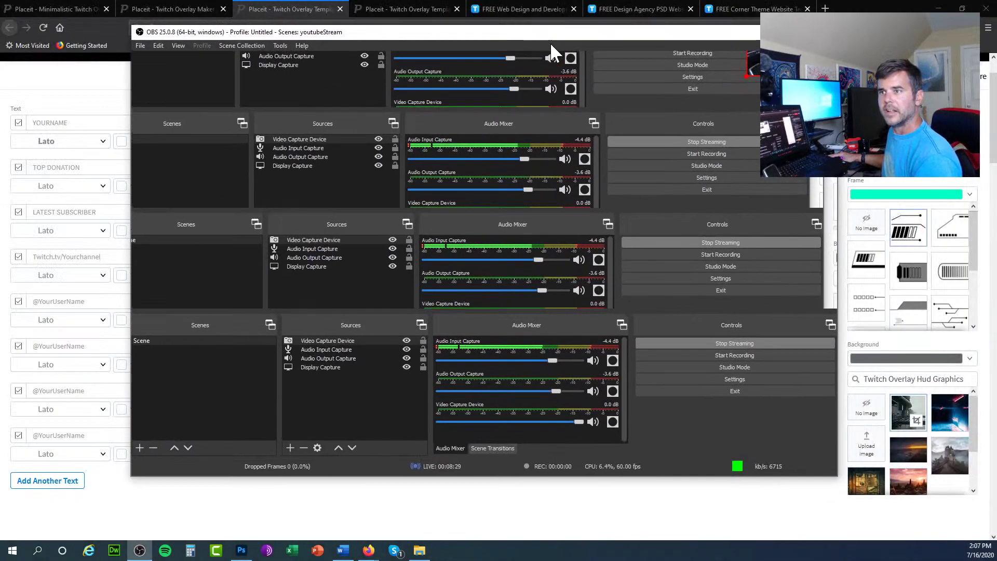
double_click(551, 39)
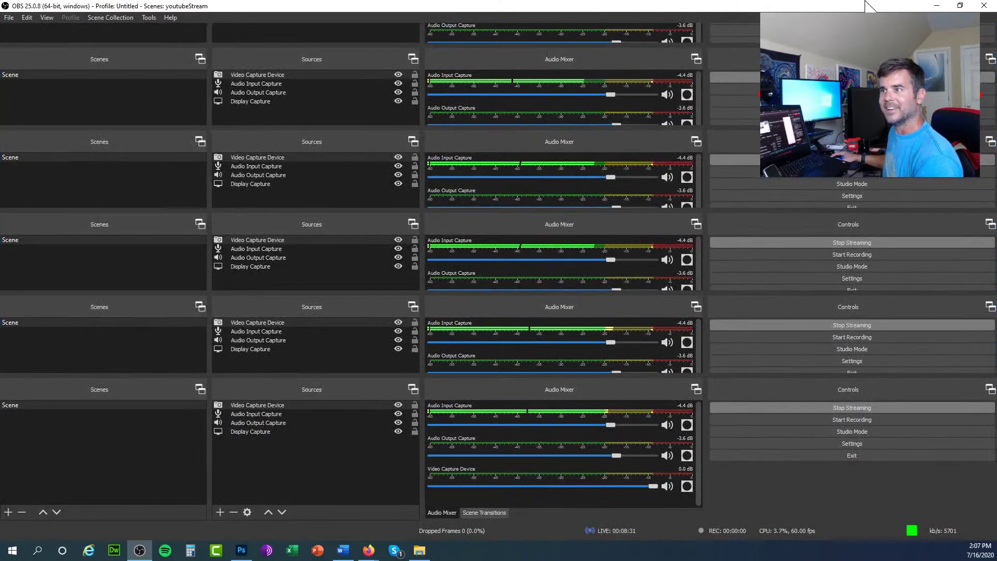
double_click(637, 6)
drag(449, 35, 557, 45)
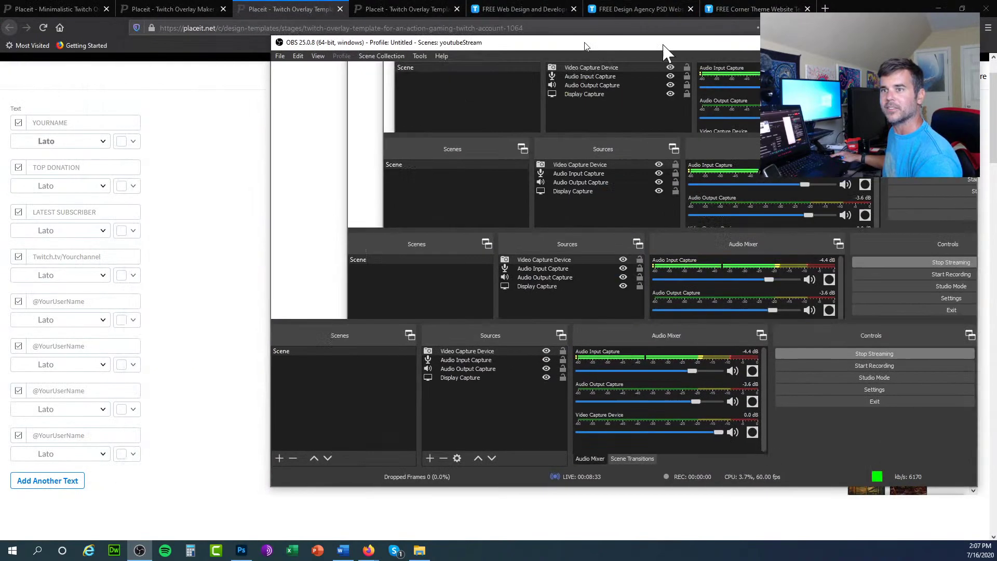
key(alt+Tab)
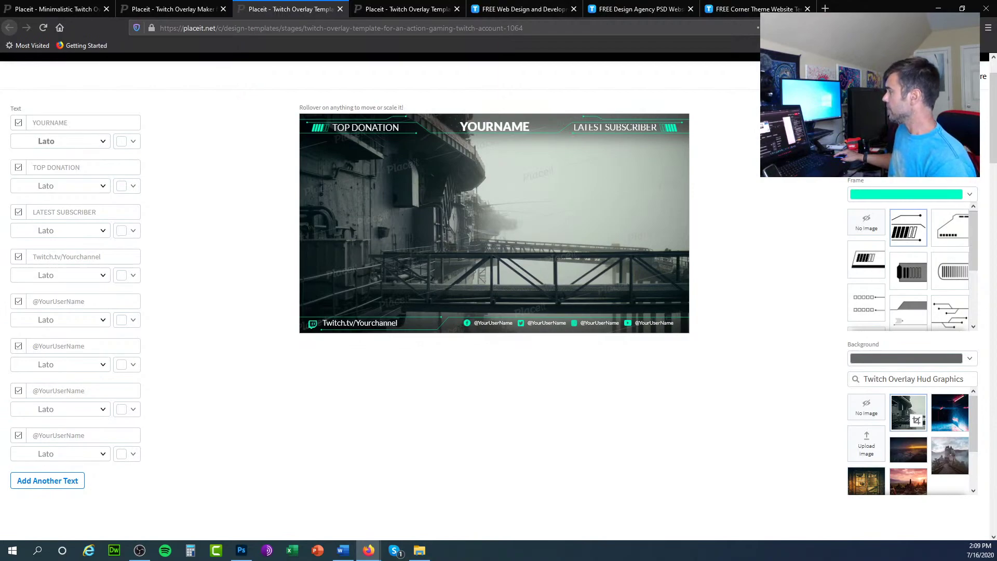
key(alt+Tab)
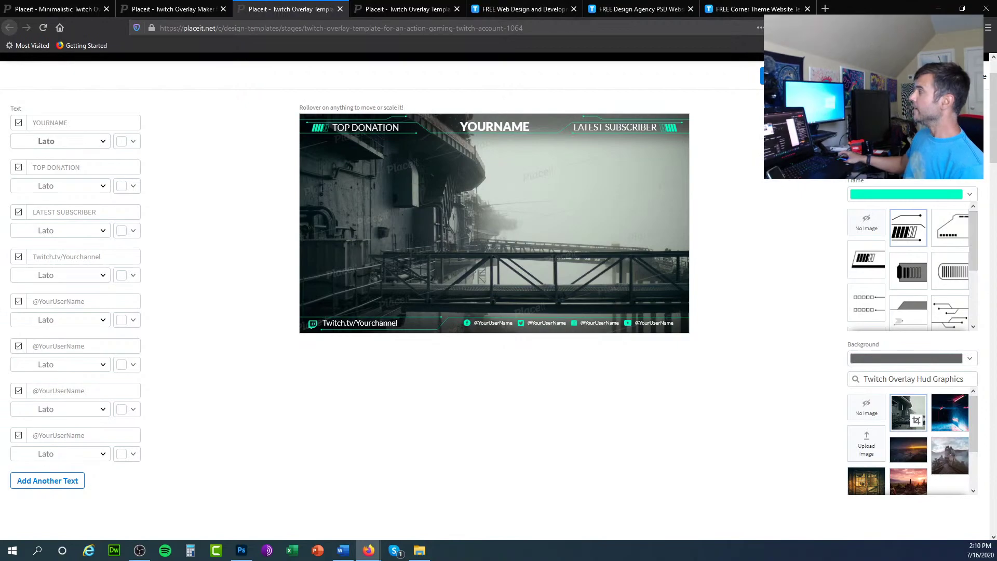
Review the Placeit stealth games overlay and action gaming overlay, and return to the "BE RIGHT BACK" template
click(190, 9)
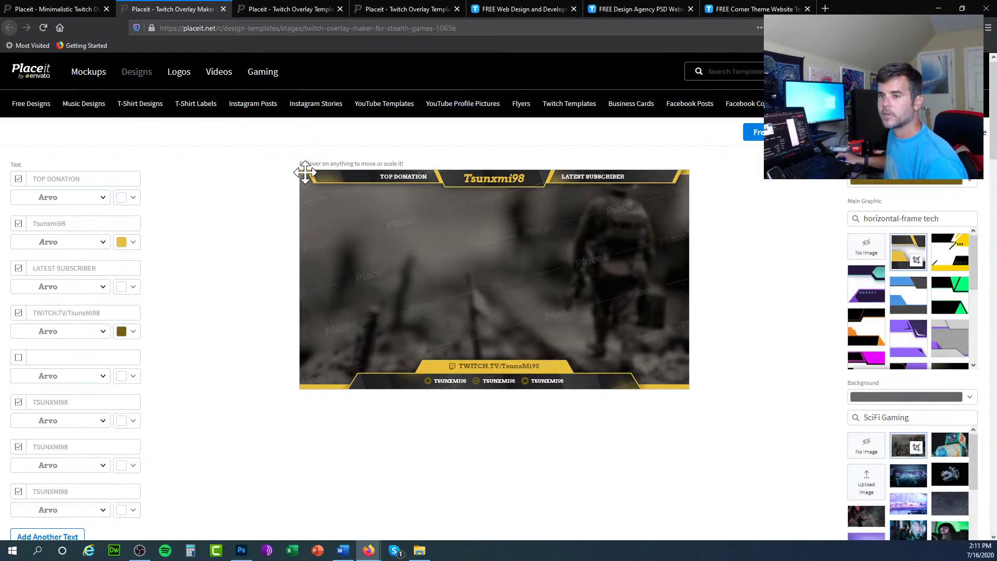
click(282, 8)
click(54, 6)
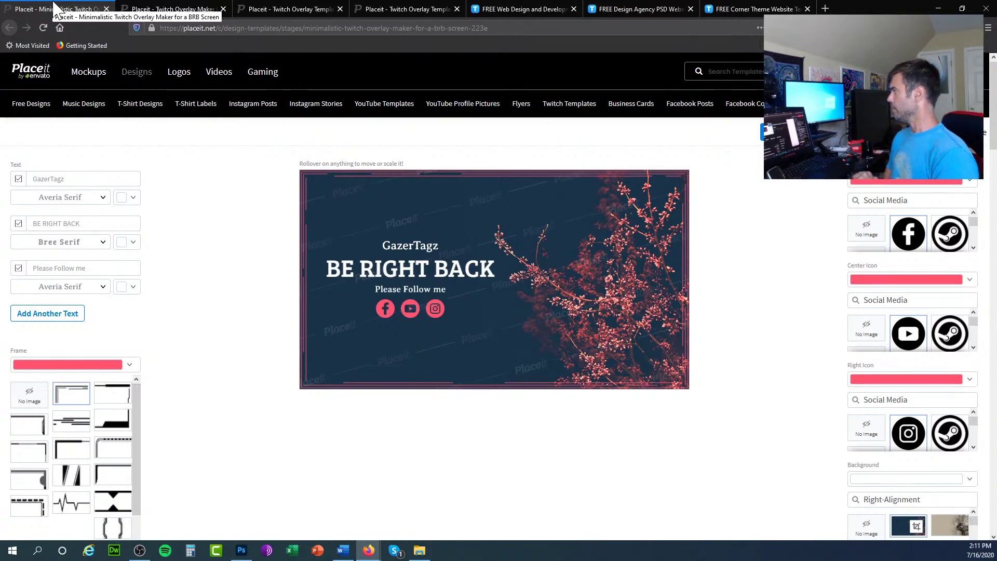
mouse_move(263, 73)
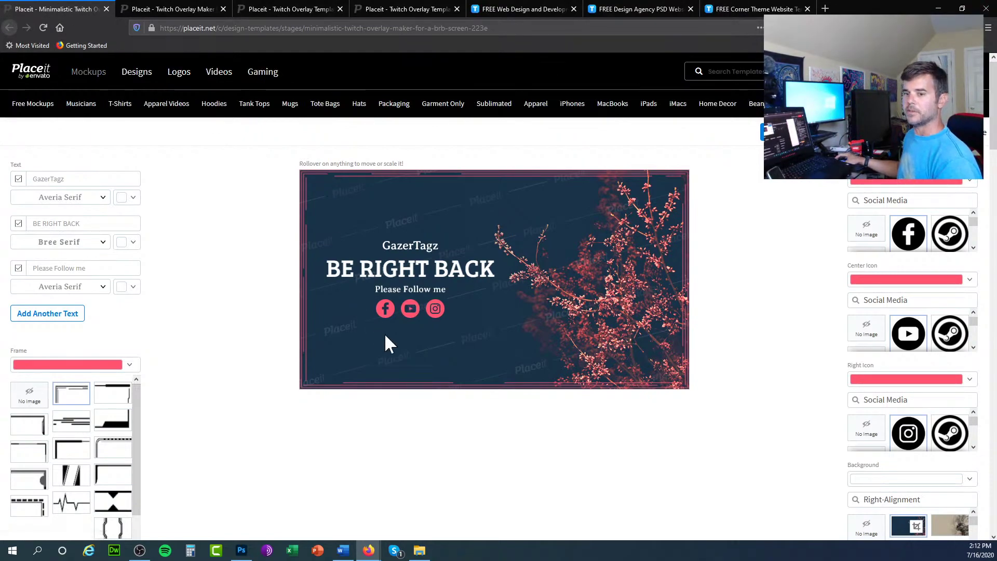
Switch to Photoshop and open the recent photo of the boy with the stars-and-stripes bodyboard on the beach
click(246, 552)
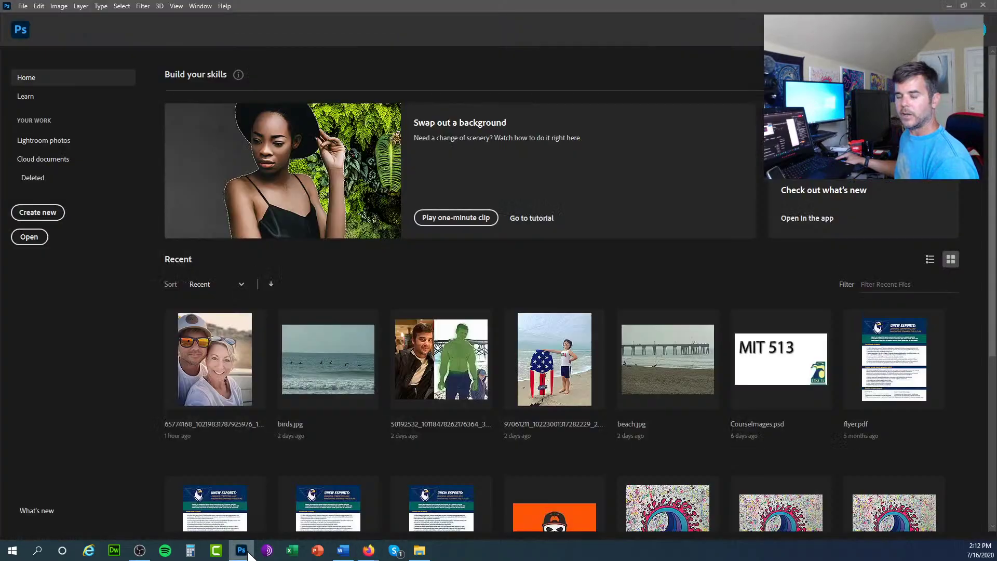
click(39, 7)
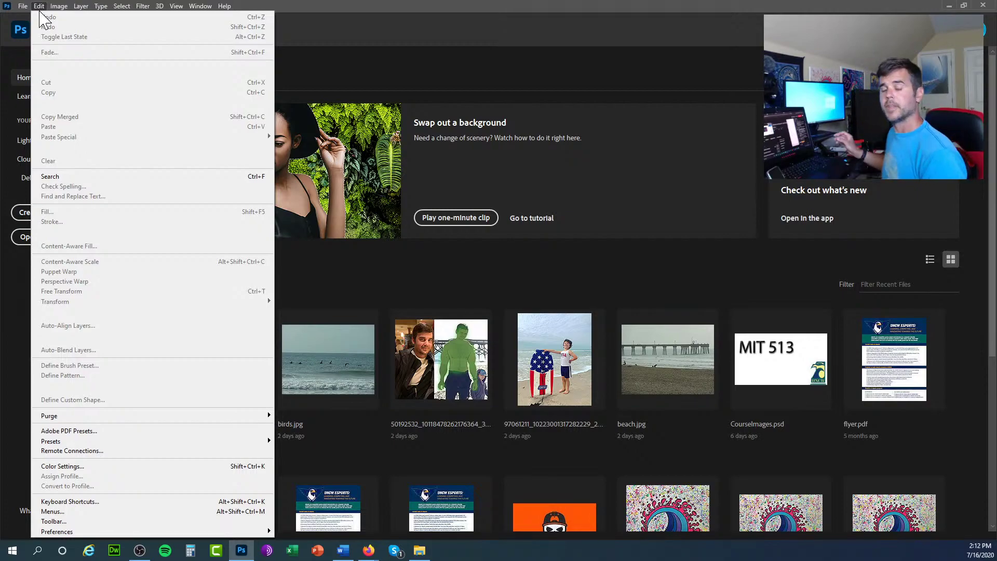
mouse_move(224, 5)
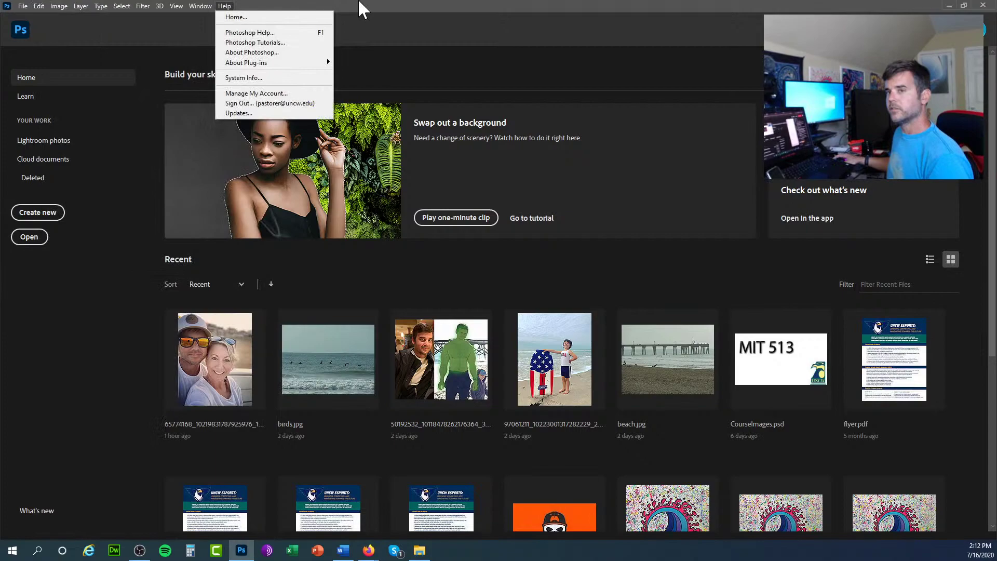
click(437, 21)
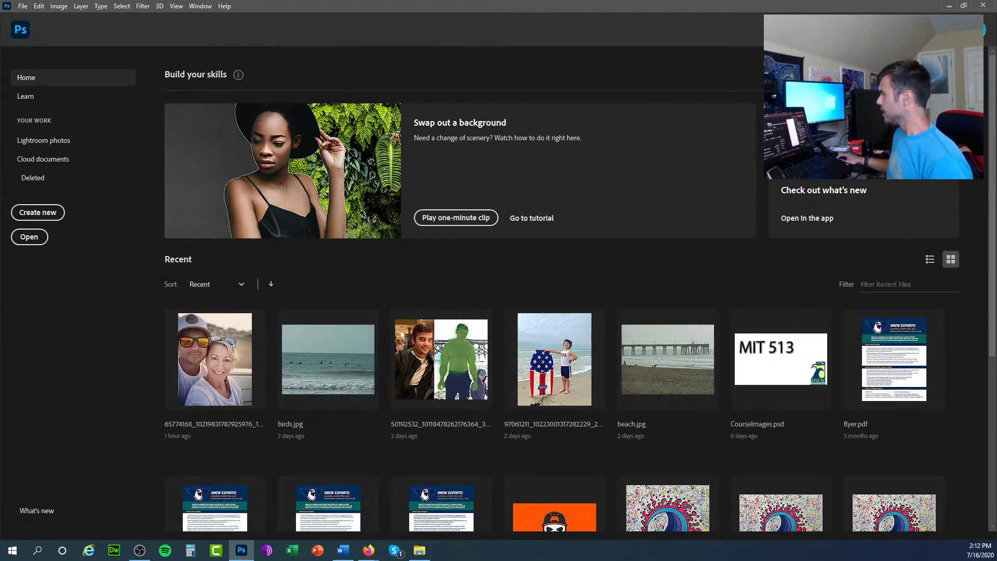
scroll(558, 371, down, 2)
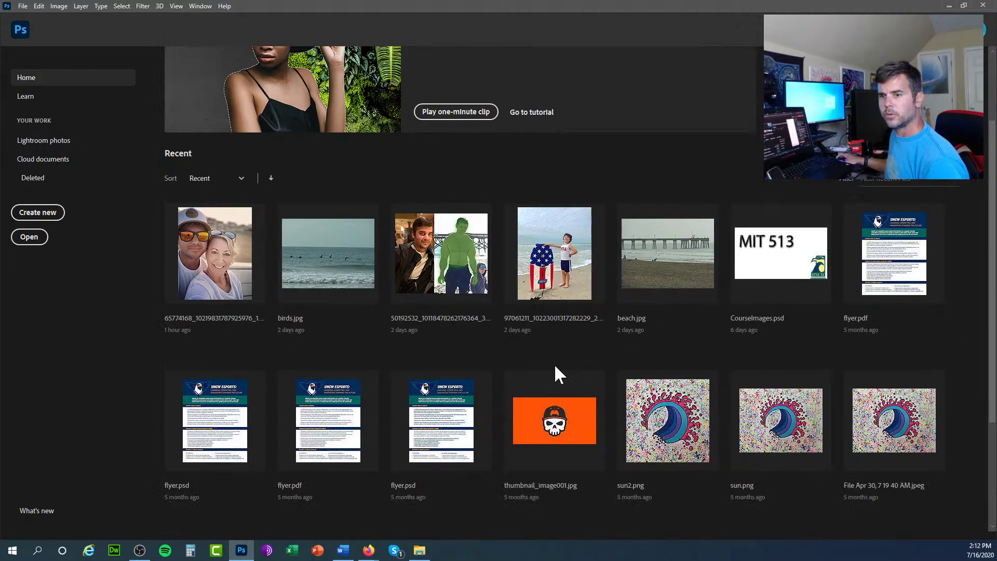
scroll(558, 371, up, 2)
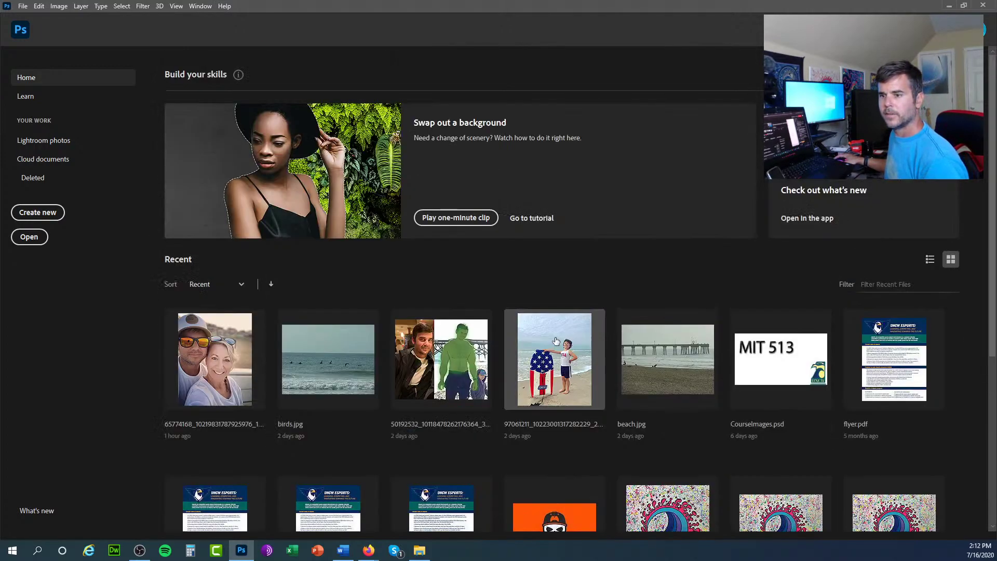
click(558, 375)
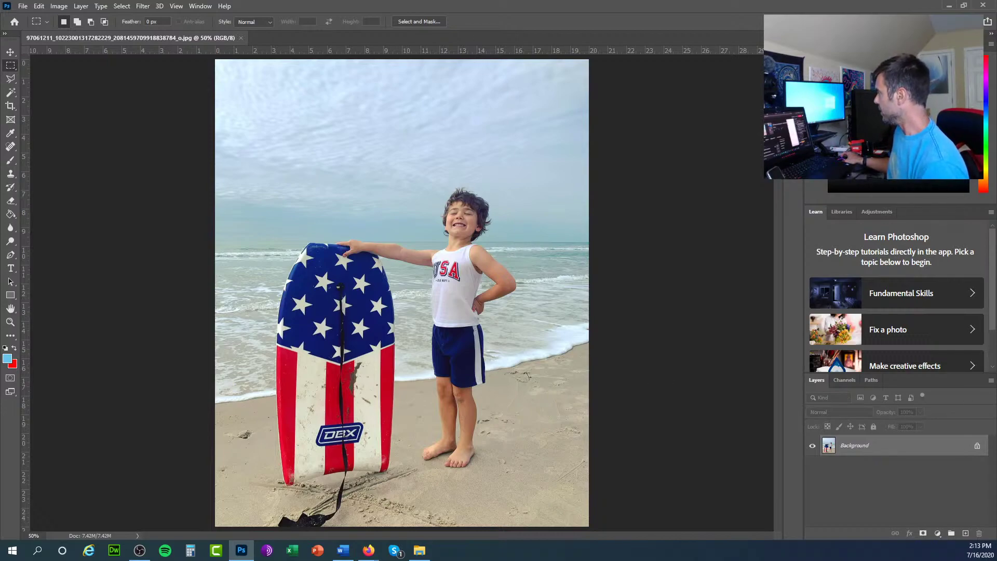
Examine the beach photo's individual pixels up to 12800% magnification and compare them with the whole image at 16.67%
key(alt+Tab)
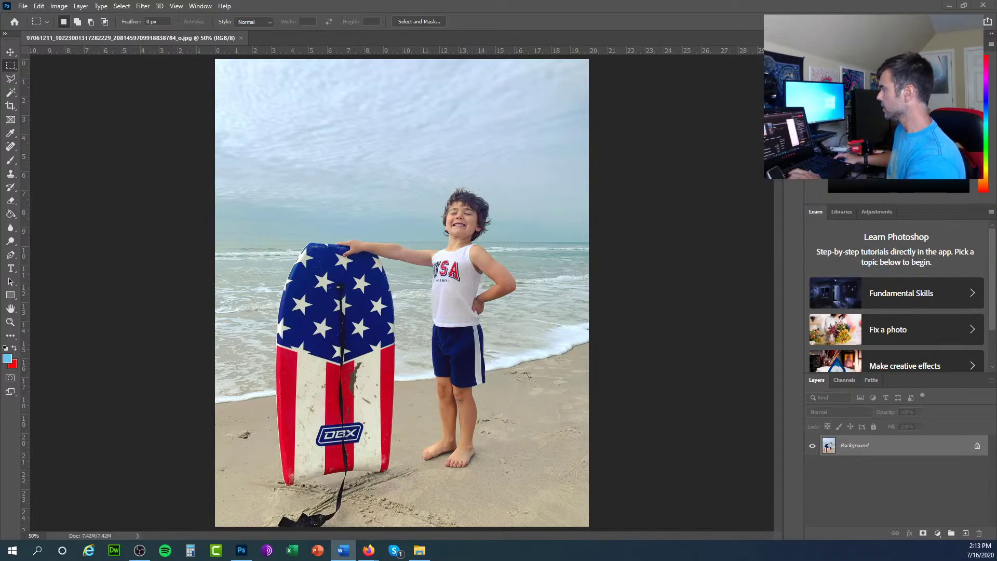
click(500, 359)
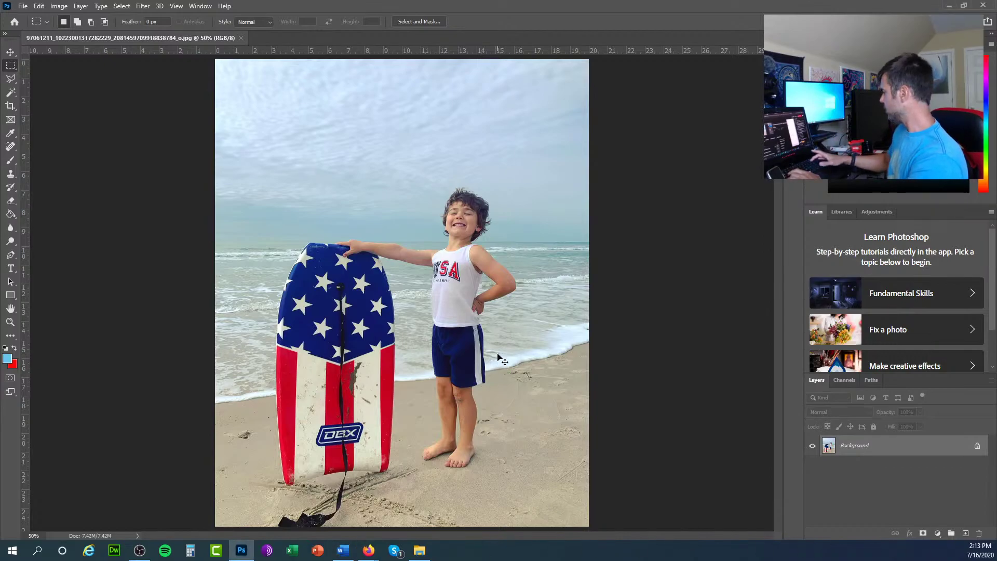
scroll(500, 359, up, 5)
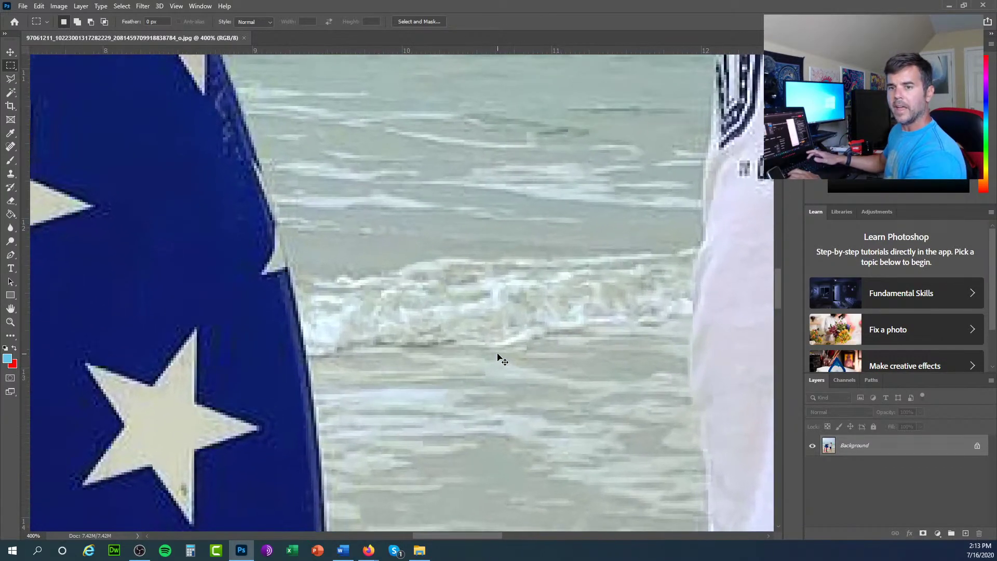
scroll(499, 359, up, 6)
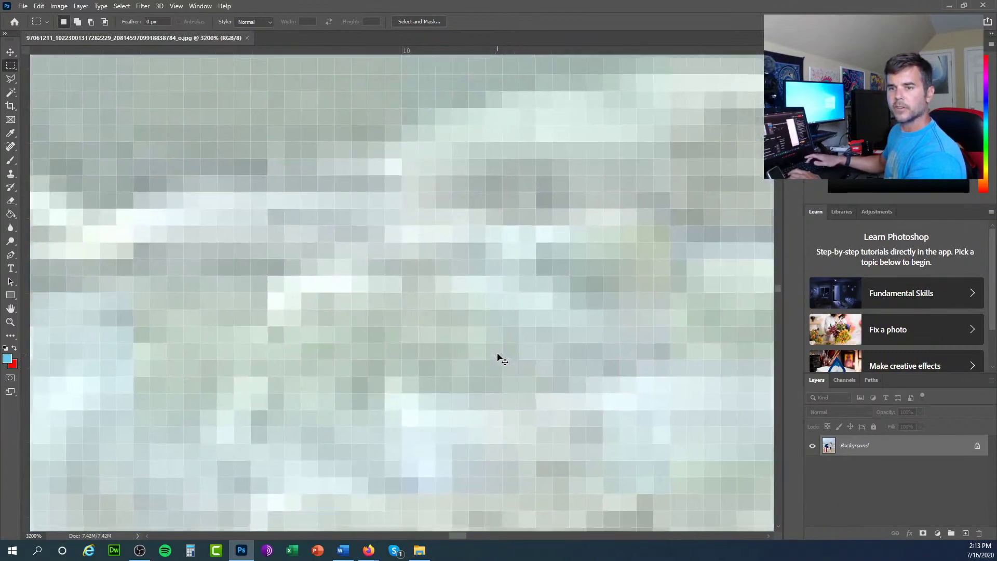
scroll(498, 355, up, 3)
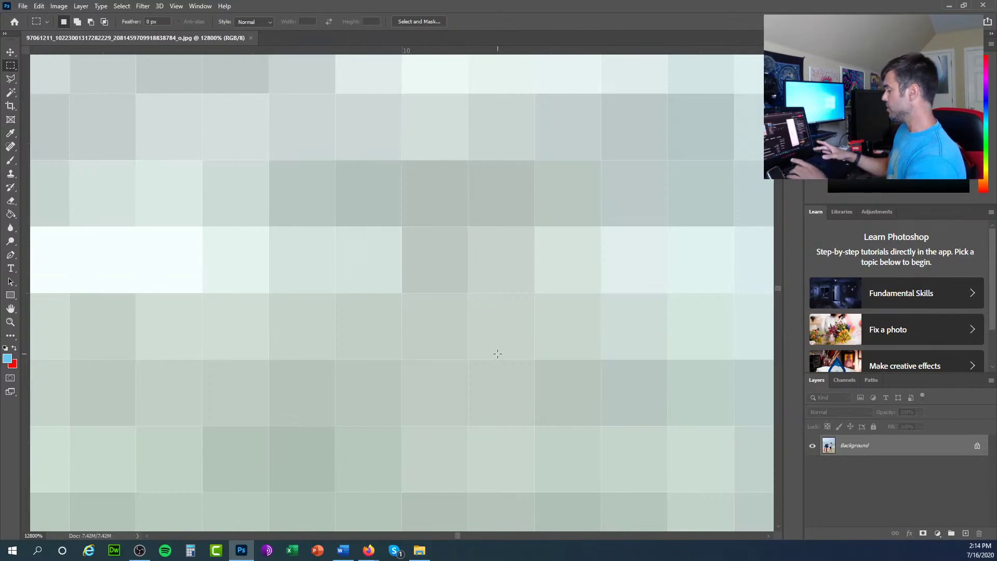
scroll(497, 353, down, 6)
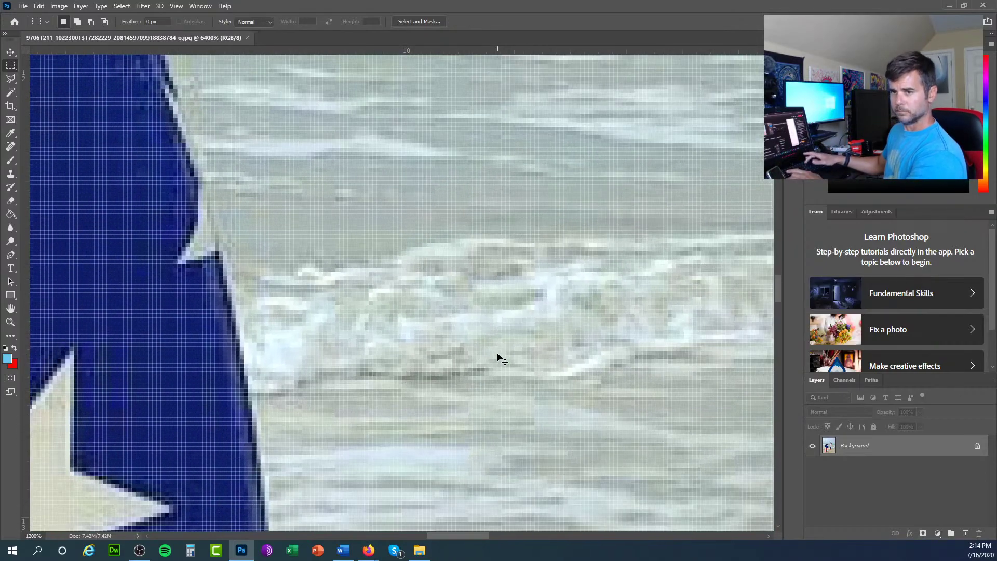
scroll(497, 356, down, 8)
scroll(499, 358, down, 3)
scroll(499, 358, up, 1)
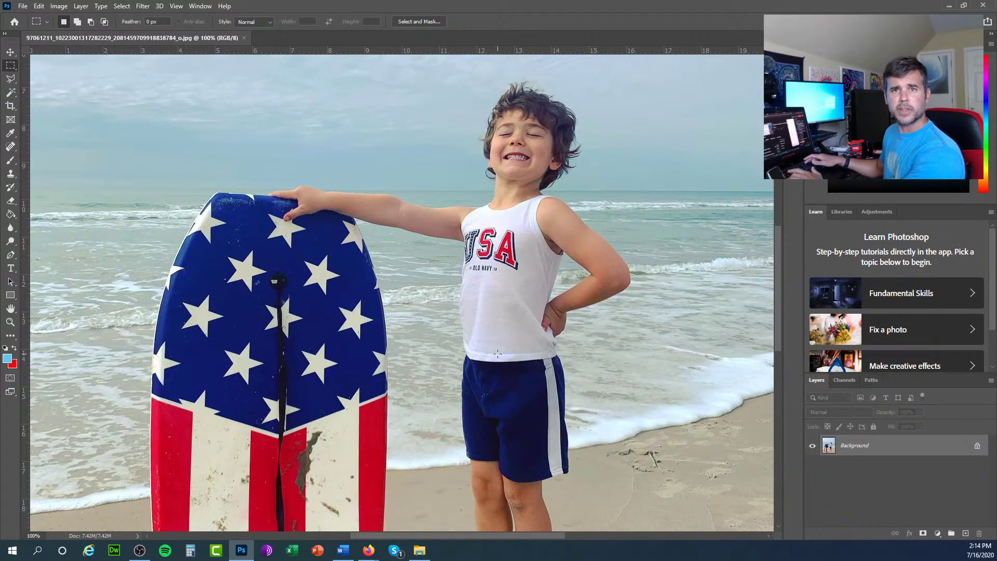
scroll(497, 355, down, 1)
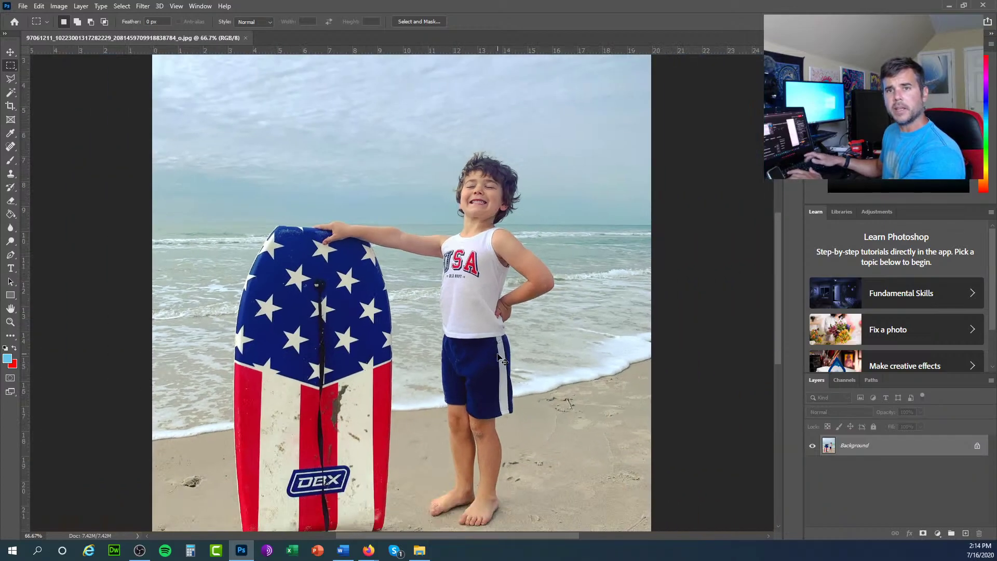
scroll(498, 358, down, 2)
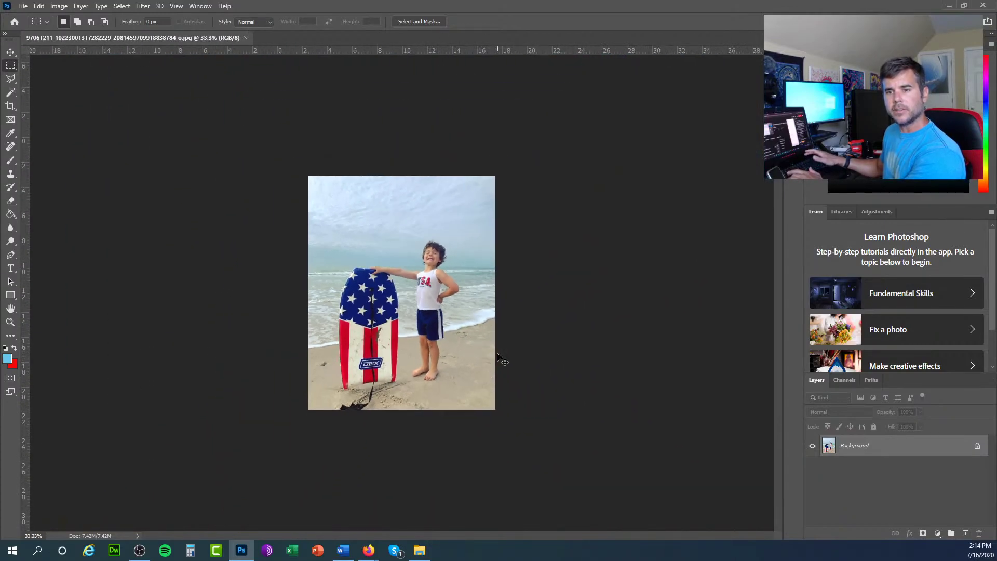
scroll(499, 358, down, 2)
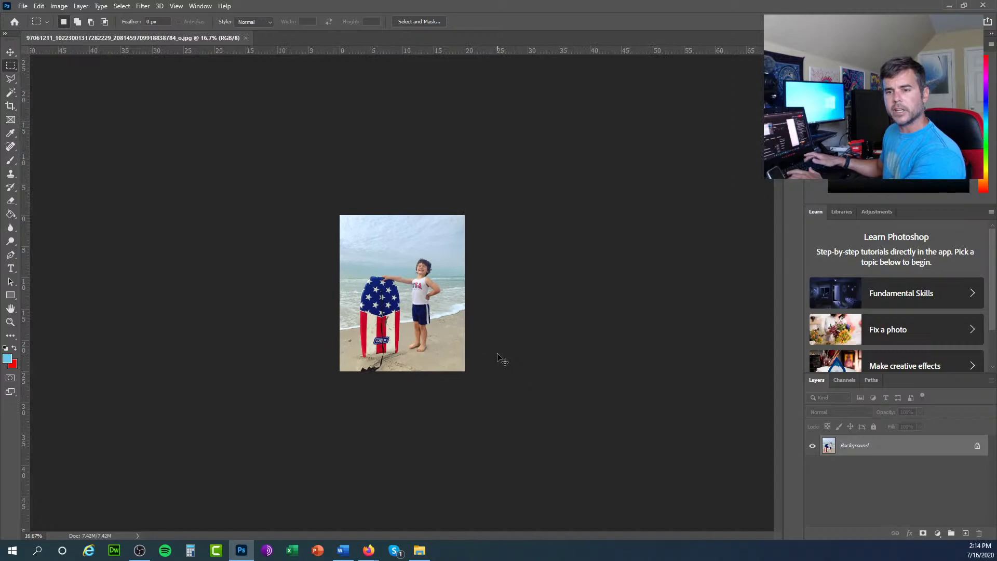
Compare how the beach photo looks at magnifications from 4% up to 200%
scroll(499, 357, down, 1)
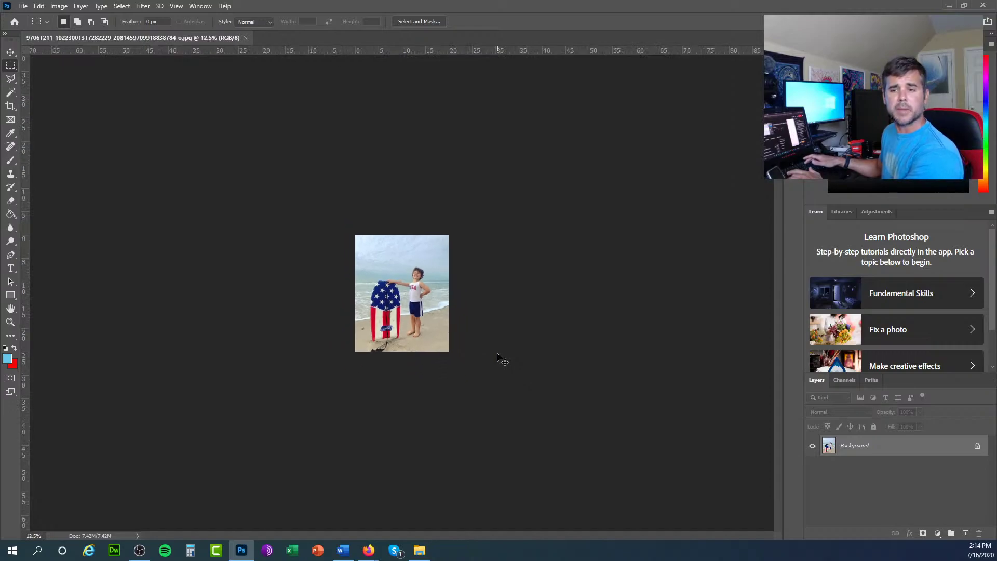
scroll(499, 358, down, 1)
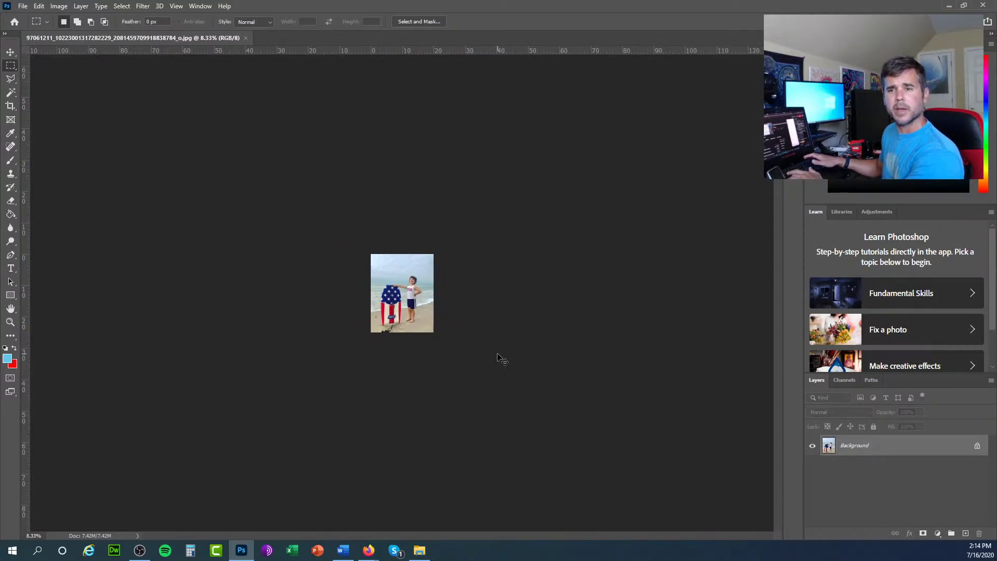
scroll(500, 358, down, 2)
scroll(499, 358, down, 3)
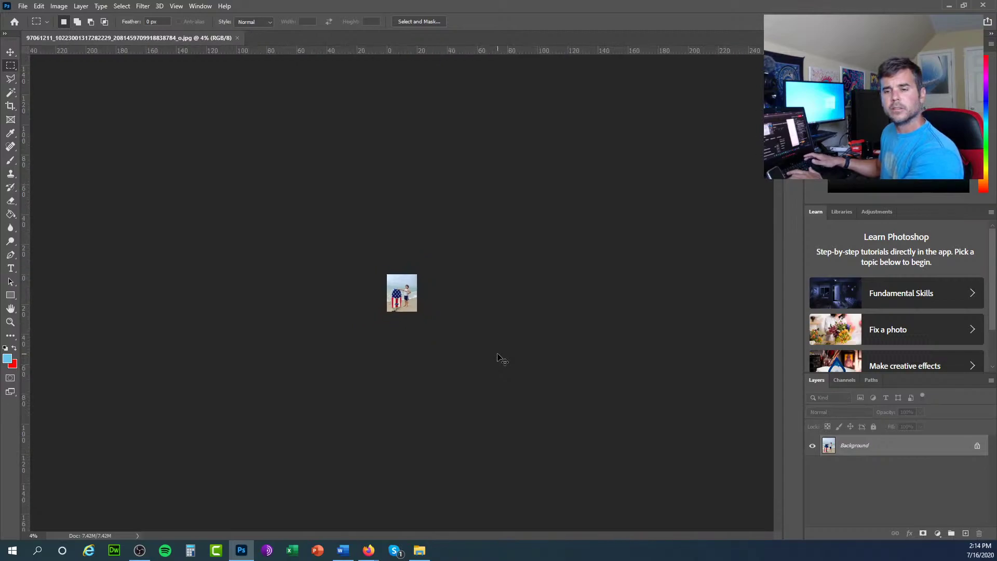
scroll(500, 358, up, 1)
scroll(500, 359, up, 7)
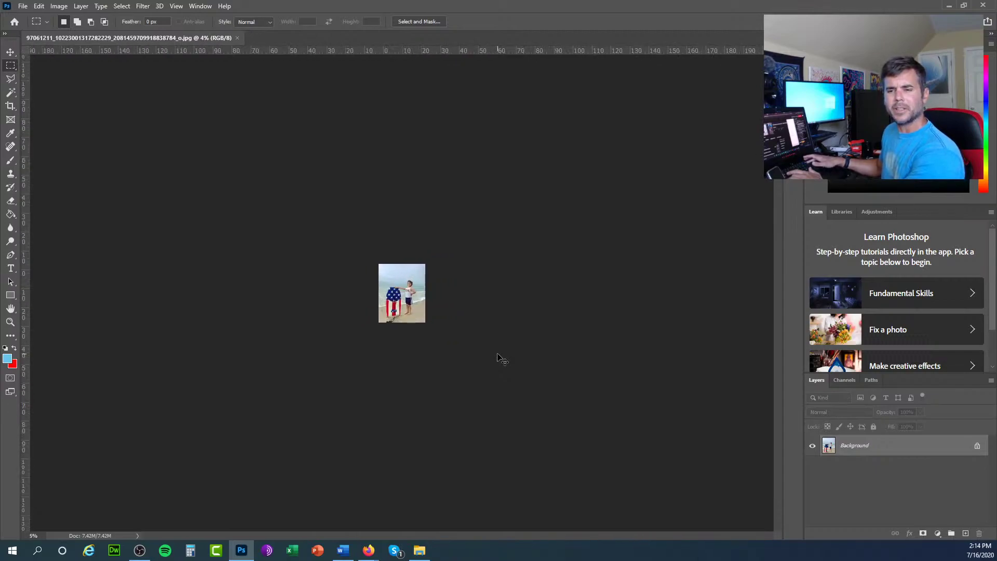
scroll(500, 359, up, 2)
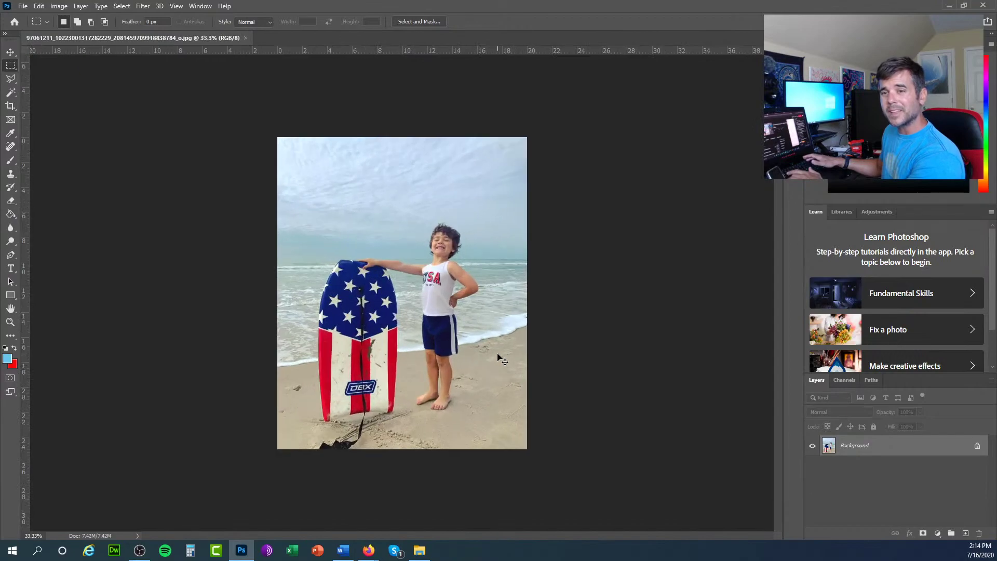
scroll(499, 358, up, 2)
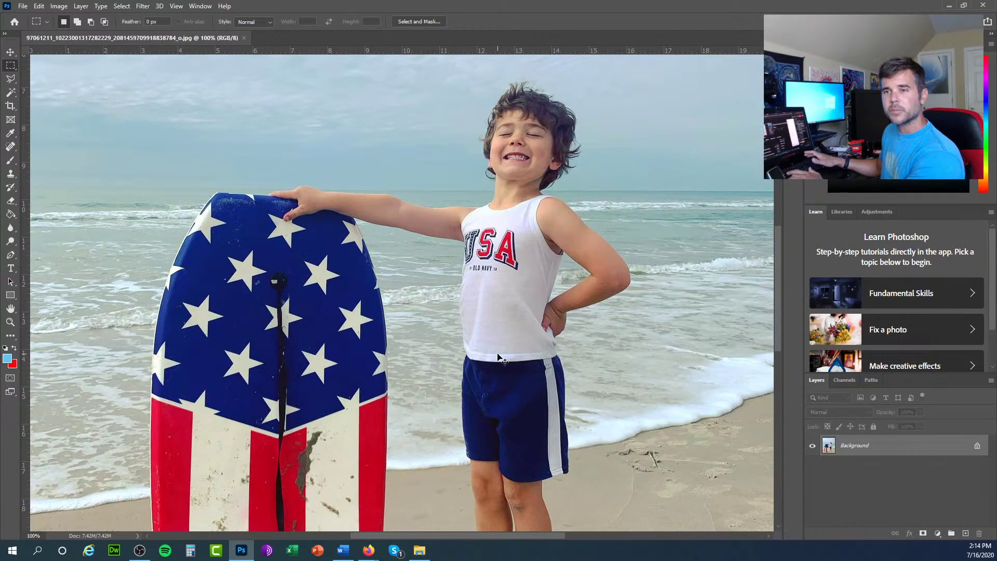
scroll(497, 355, up, 1)
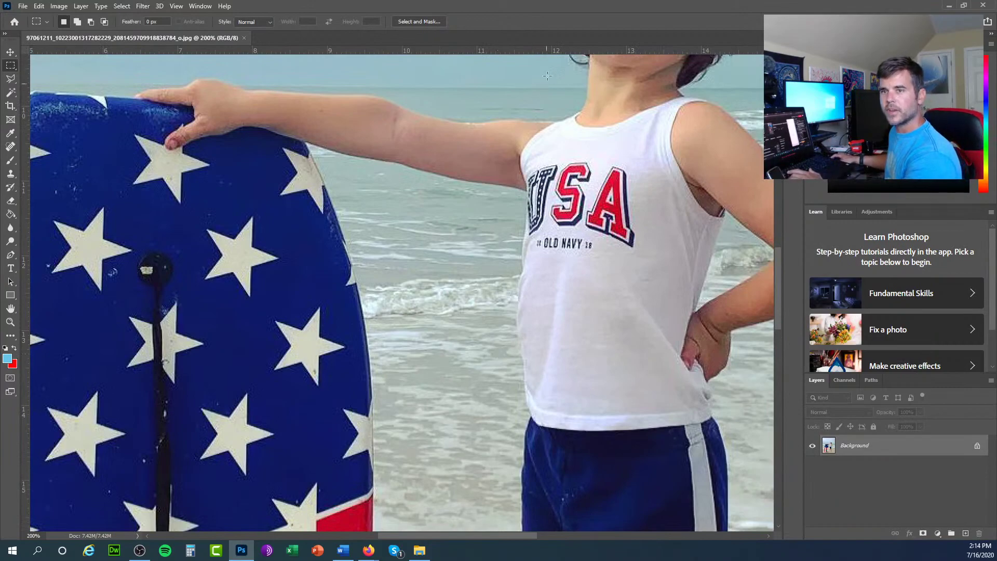
Examine the pixelation in the boy's face at magnifications up to 500%, and return to the whole photo at 50%
drag(778, 308, 775, 273)
drag(478, 535, 536, 533)
scroll(527, 524, up, 3)
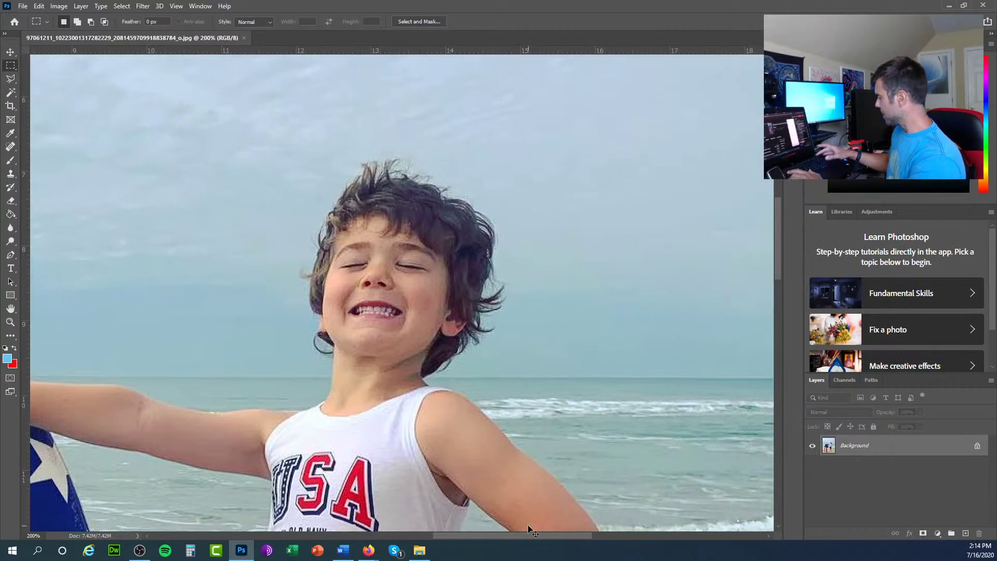
key(ctrl+minus)
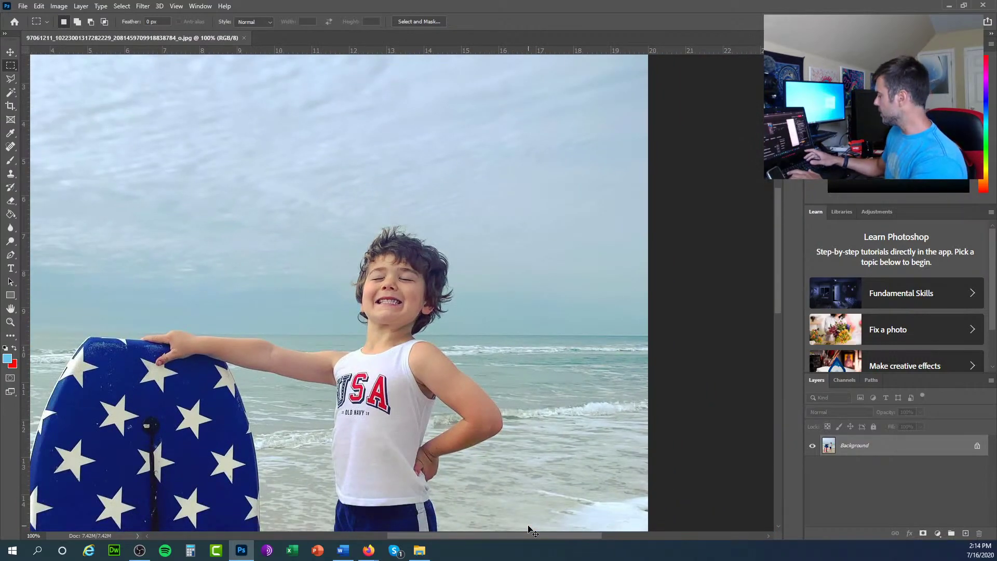
key(ctrl+plus)
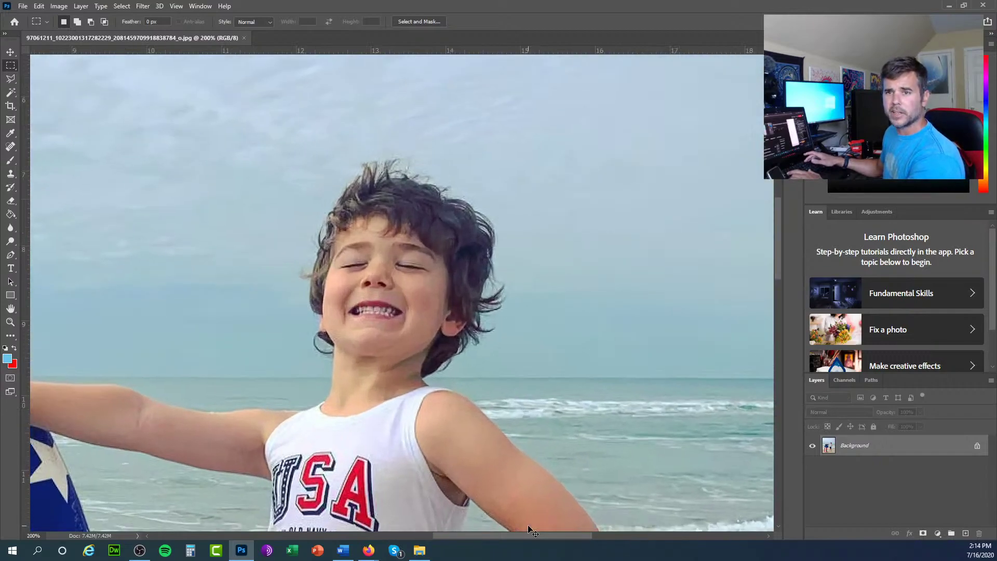
key(ctrl+plus)
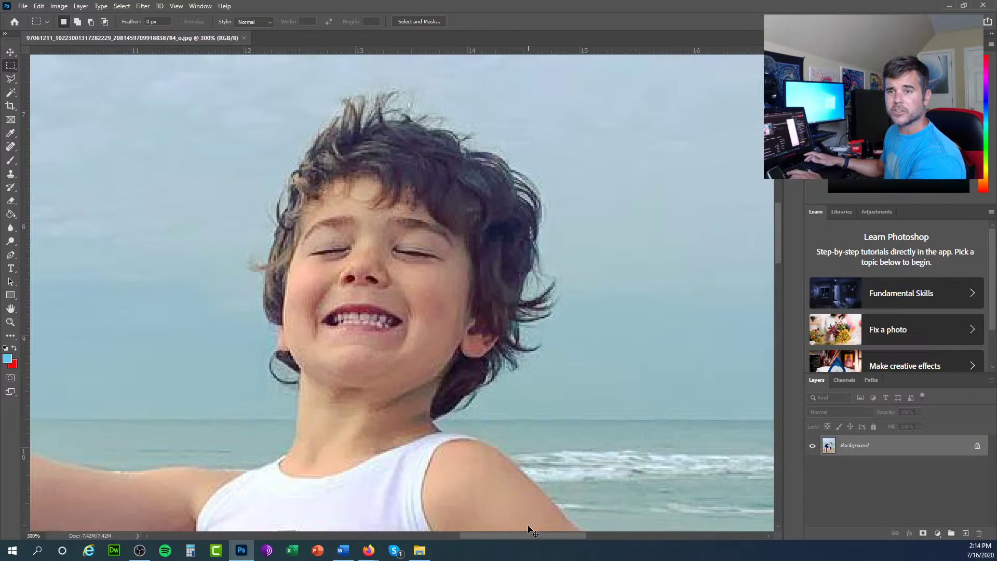
key(ctrl+plus)
key(ctrl+plus)
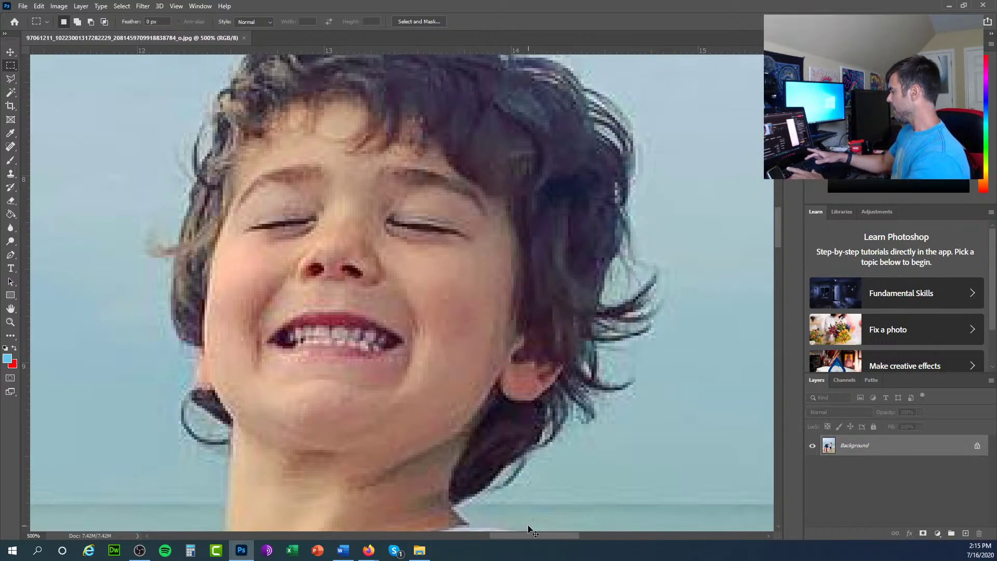
key(ctrl+minus)
key(ctrl+minus)
key(ctrl+minus)
key(ctrl+minus)
key(ctrl+minus)
key(ctrl+minus)
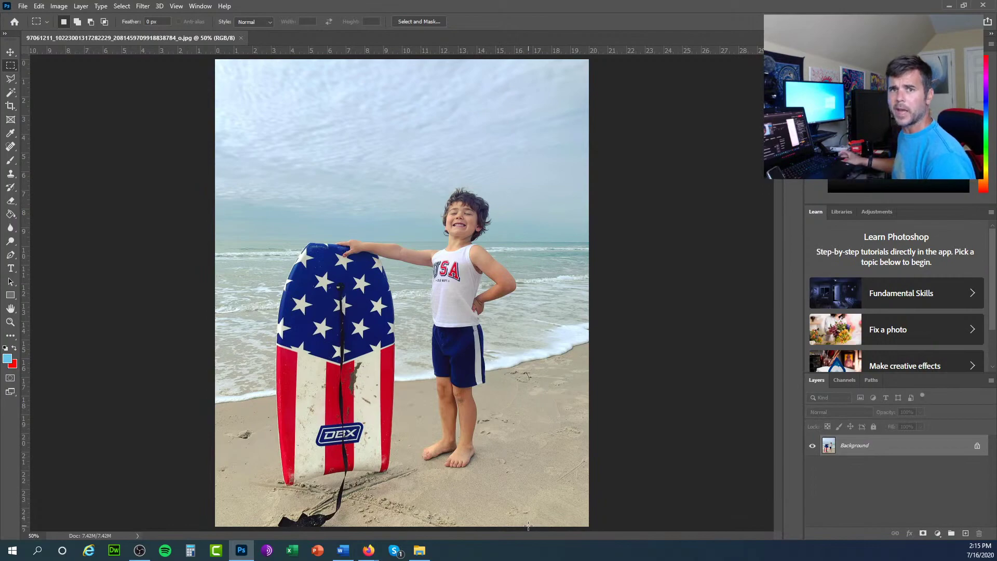
Review the photo's dimensions, width units and resolution in the Image Size dialog with an enlarged preview, and leave without changes
click(60, 8)
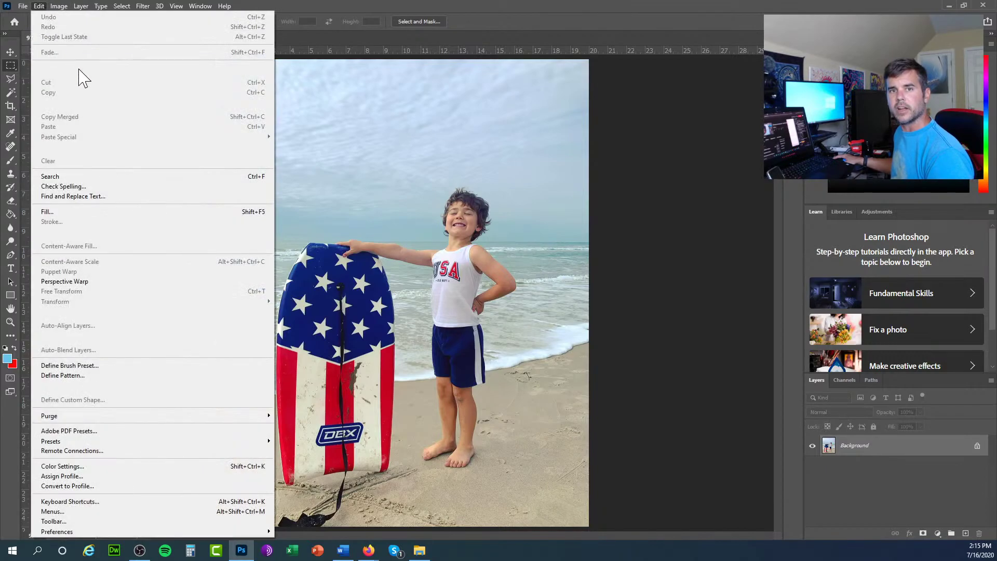
click(76, 85)
key(h)
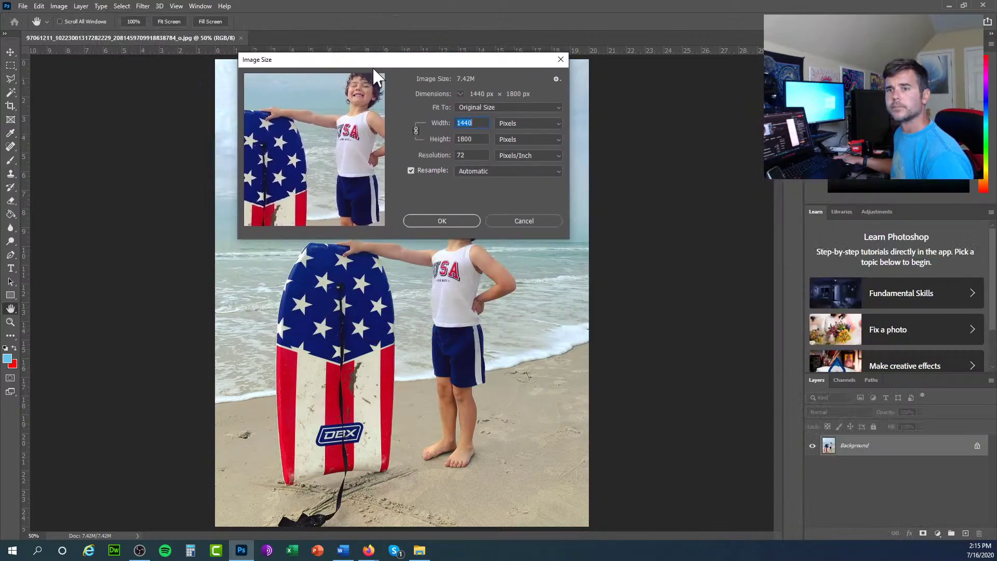
drag(571, 236, 781, 374)
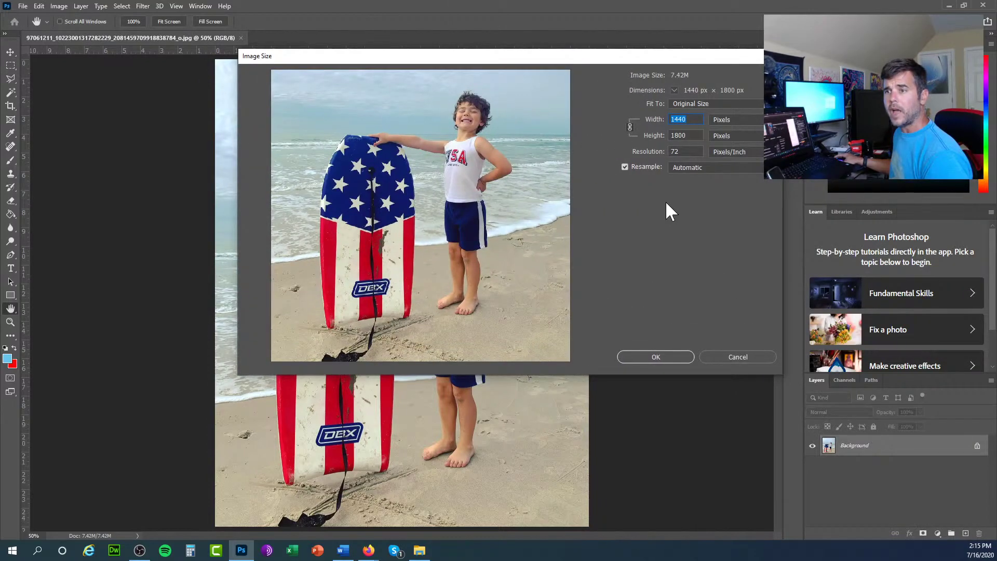
click(733, 120)
click(733, 119)
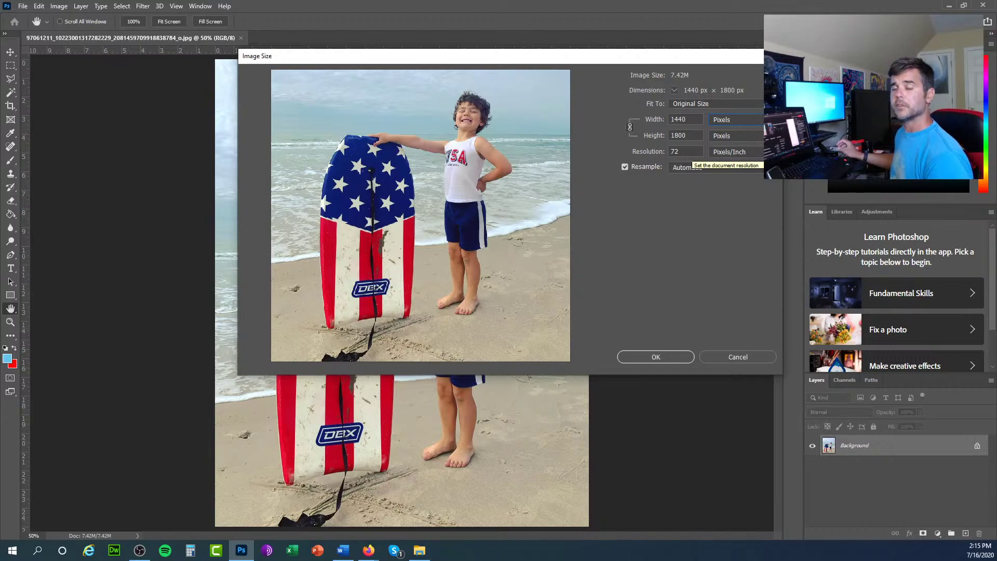
click(739, 356)
Extend the canvas to 21 by 26 inches, anchored at the centre, using the red background color for the extension
click(61, 6)
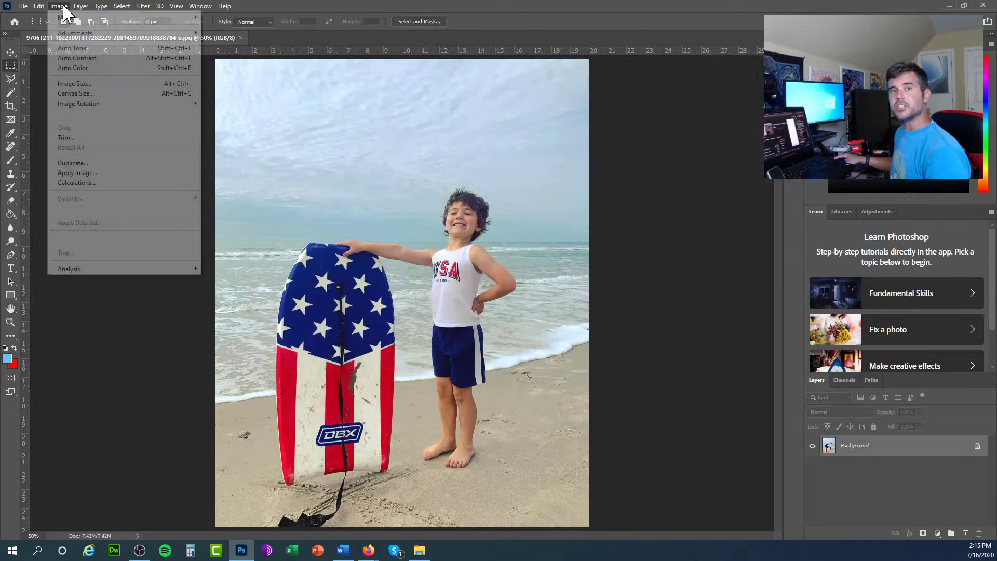
click(73, 95)
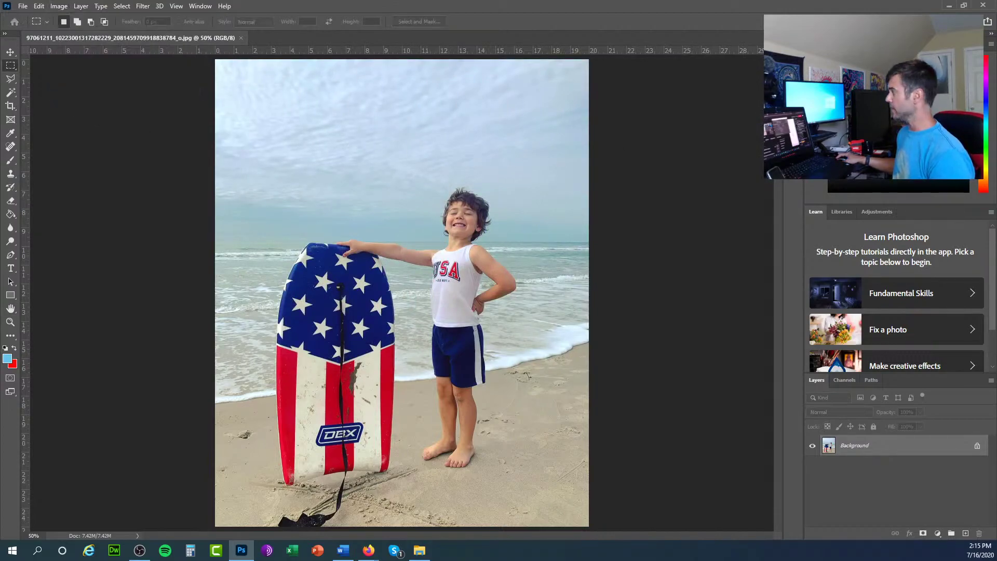
drag(639, 180, 713, 134)
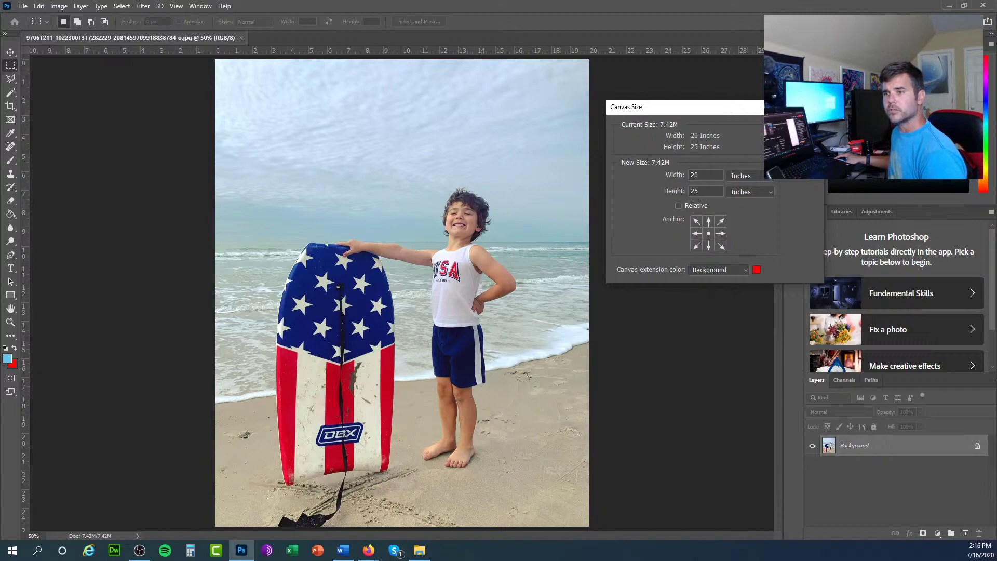
double_click(695, 174)
text(21)
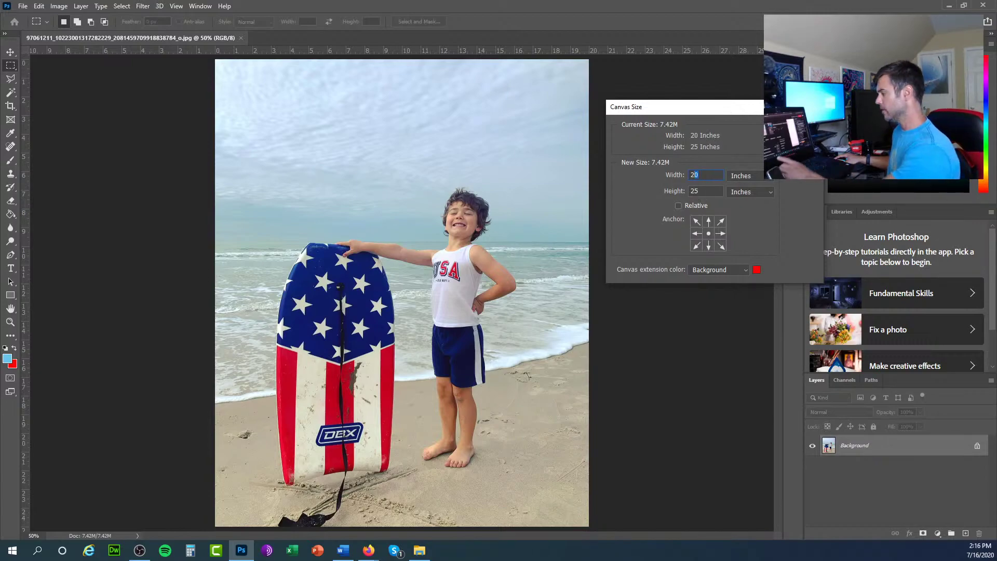
double_click(697, 191)
text(26)
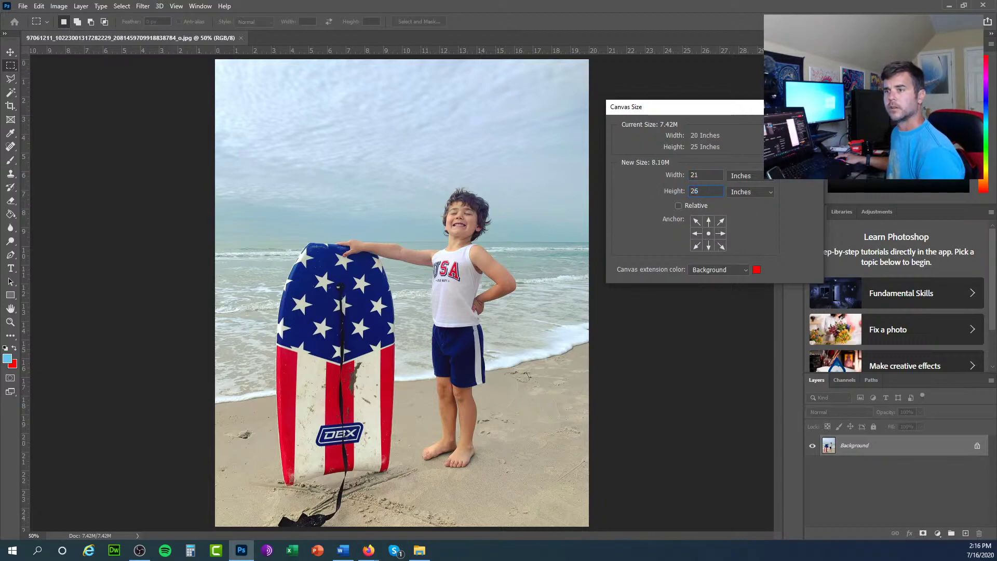
key(Return)
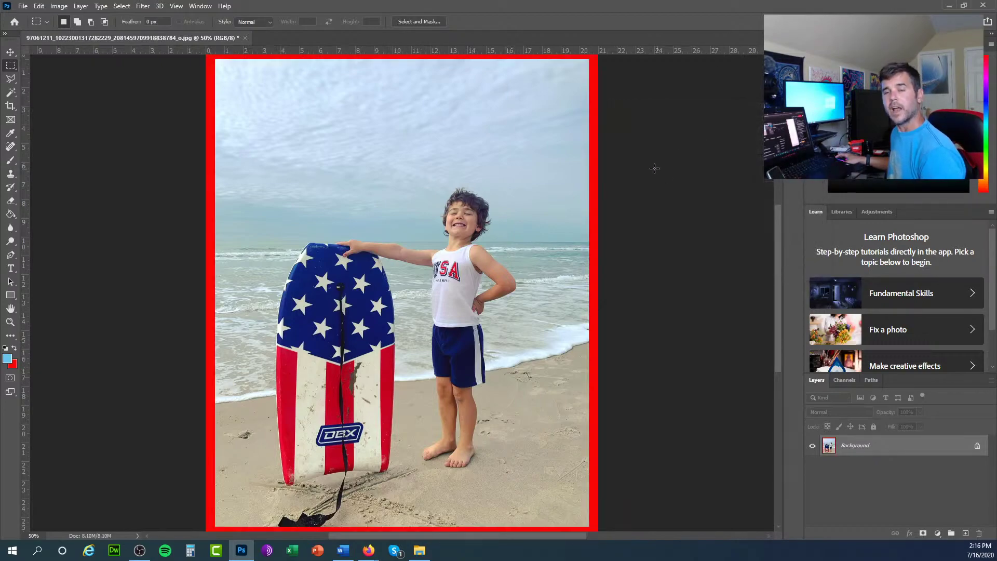
Check the red border around the whole photo and undo the canvas enlargement
scroll(626, 174, up, 1)
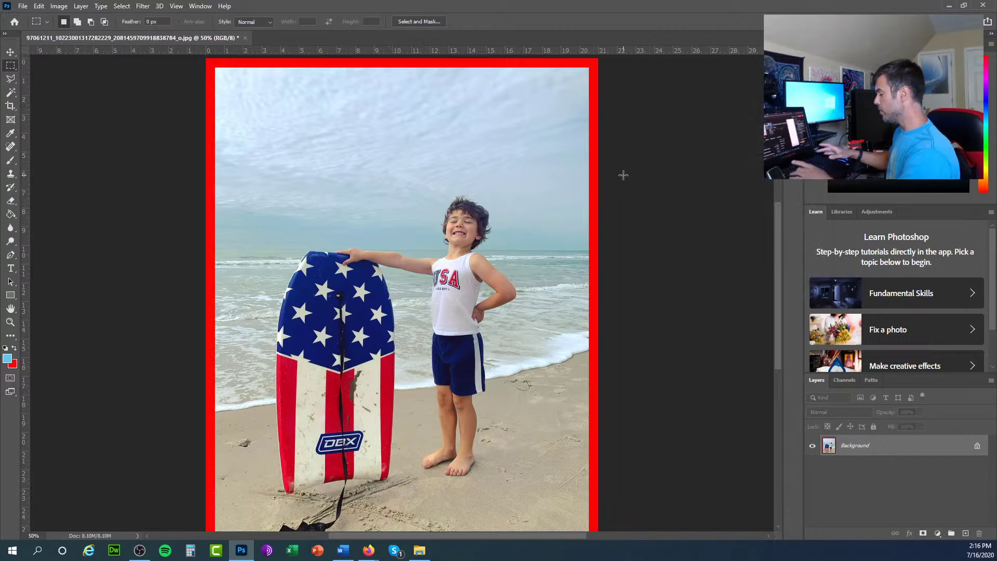
key(ctrl+minus)
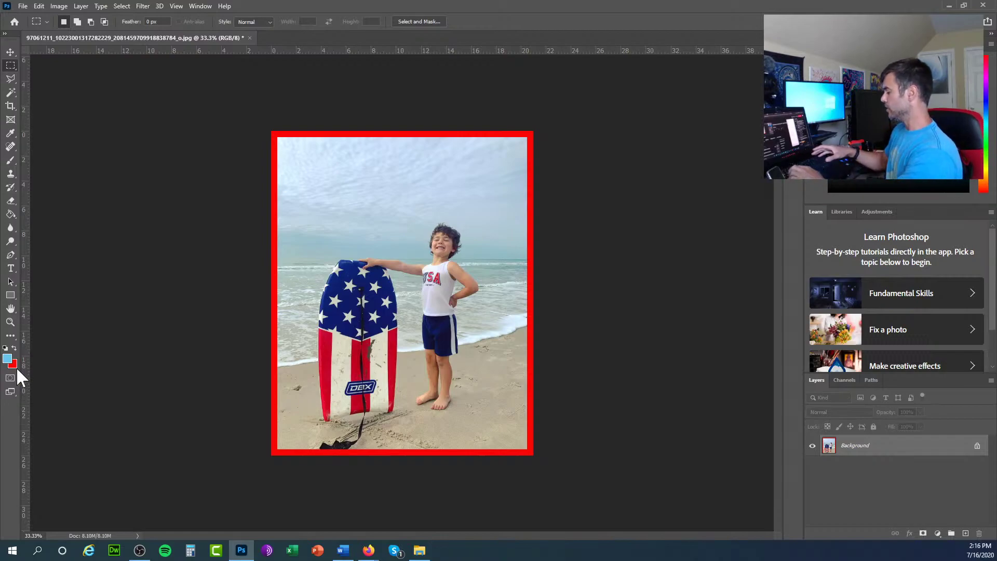
key(ctrl+z)
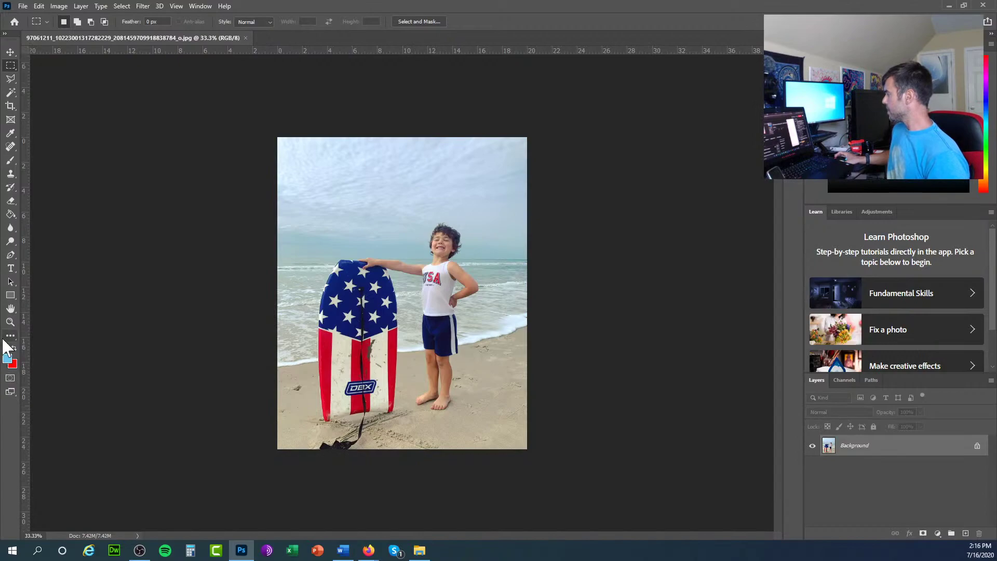
Widen the canvas to 22 inches with the photo anchored at the middle left, and undo the extension
click(59, 6)
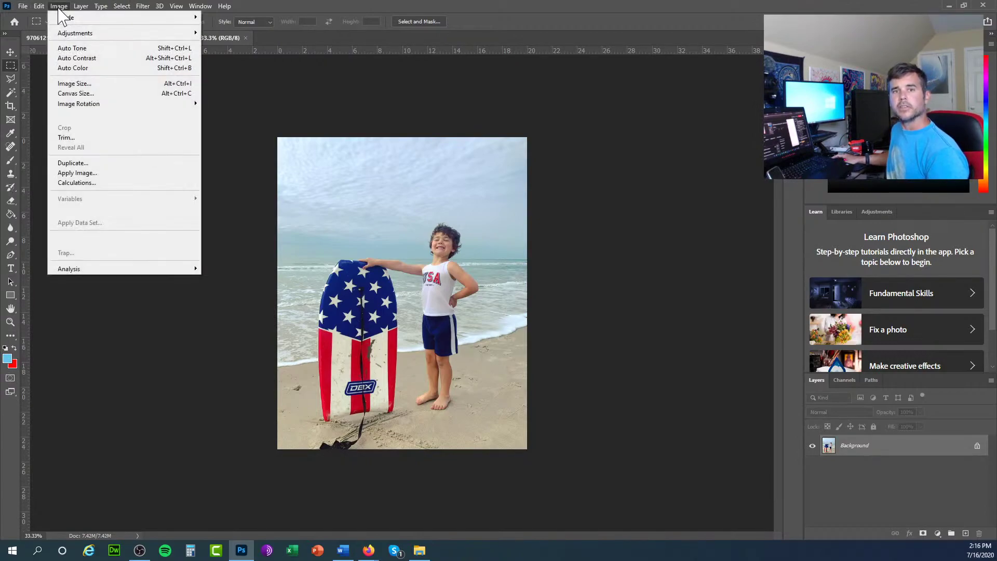
click(72, 94)
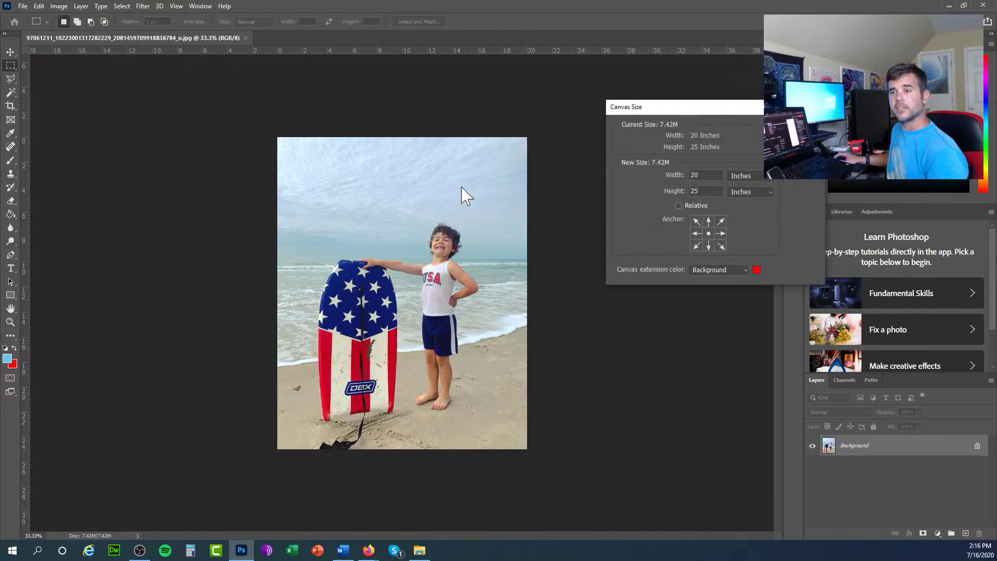
click(697, 233)
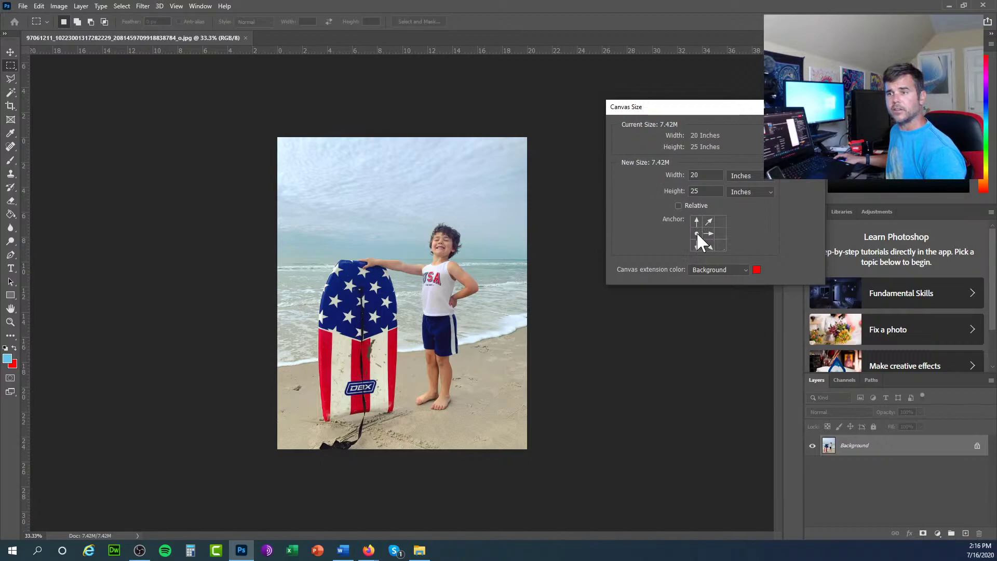
text(22)
key(Return)
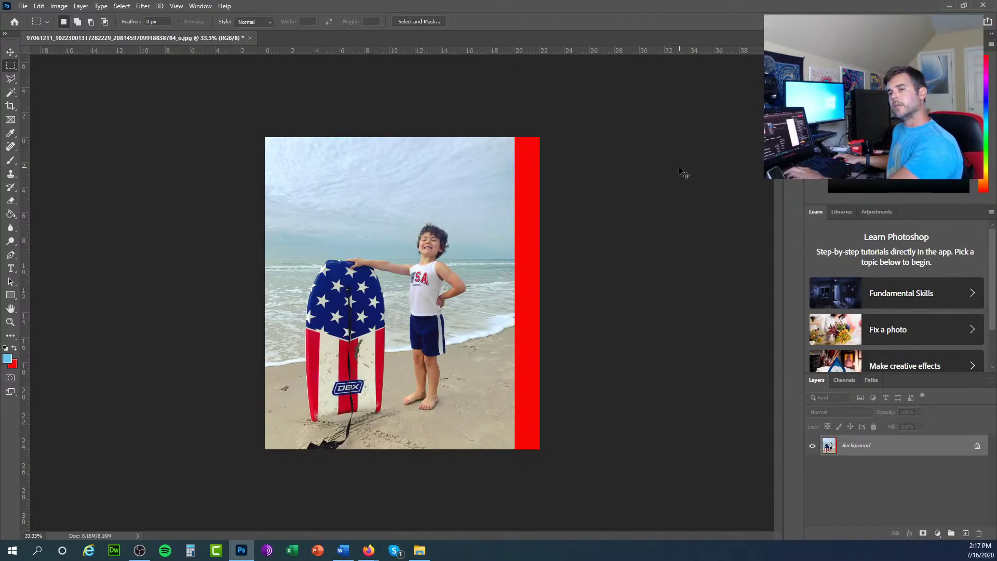
key(ctrl+z)
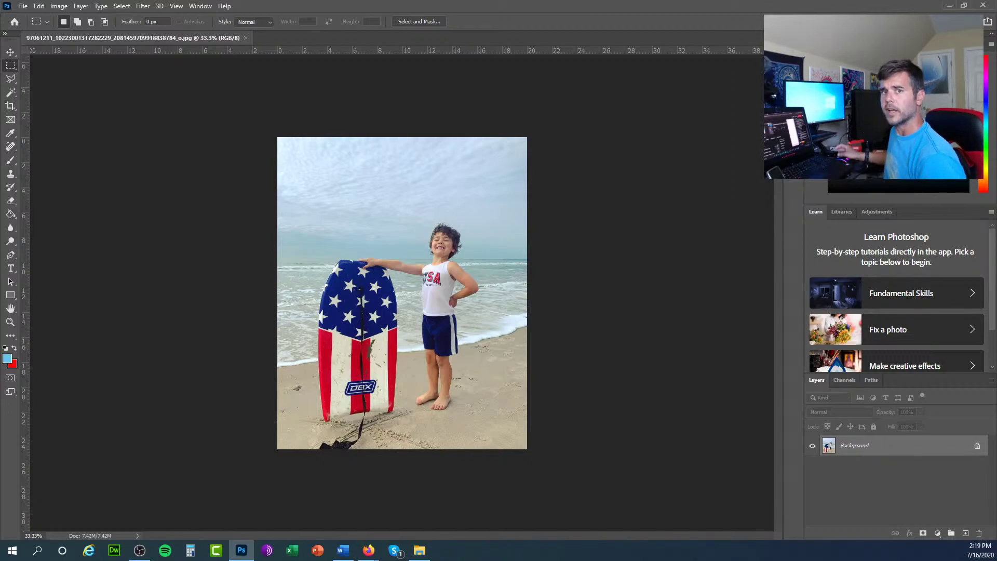
Select the entire photo and copy it from the Background onto a new layer
click(122, 6)
click(125, 18)
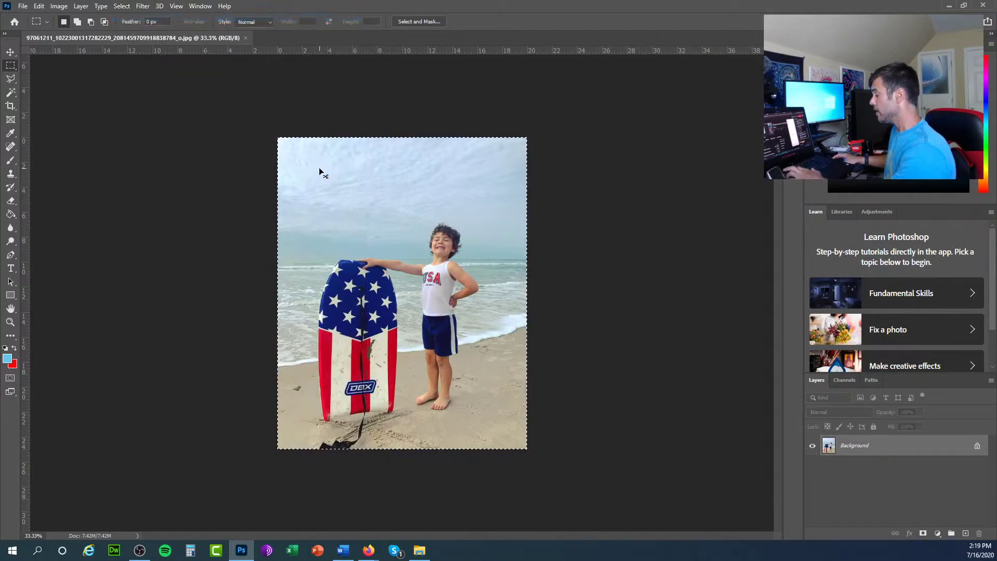
key(ctrl+j)
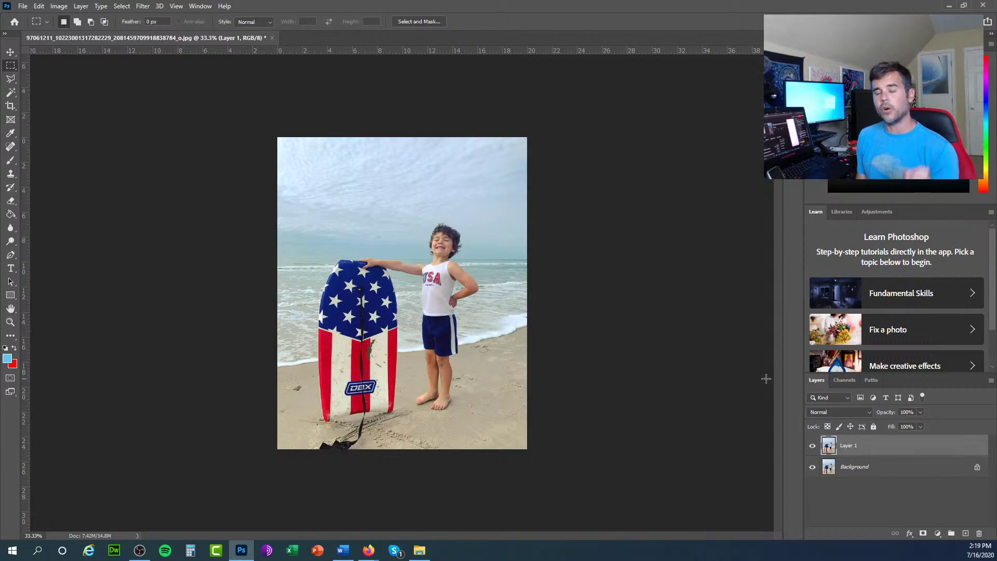
click(14, 294)
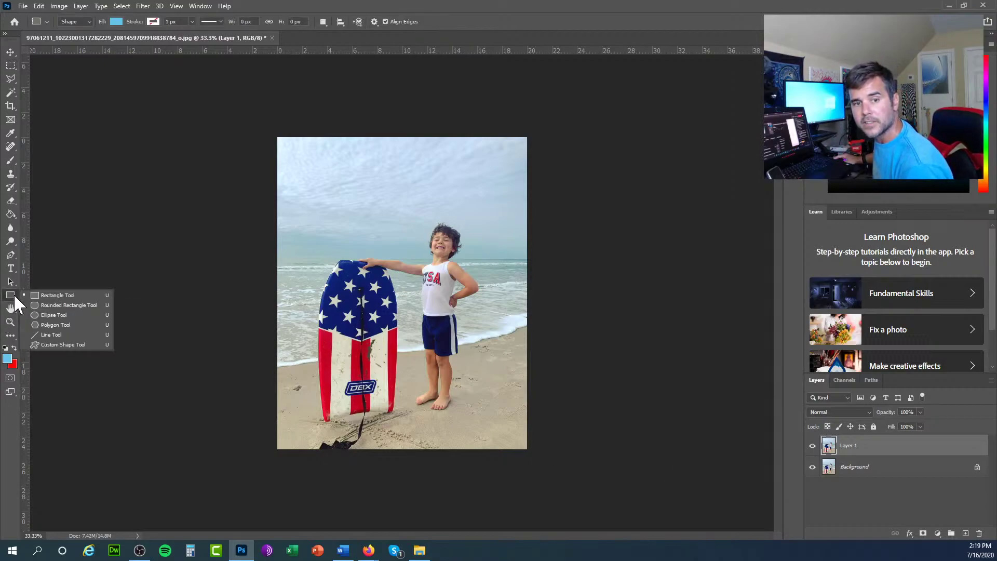
click(61, 295)
click(82, 260)
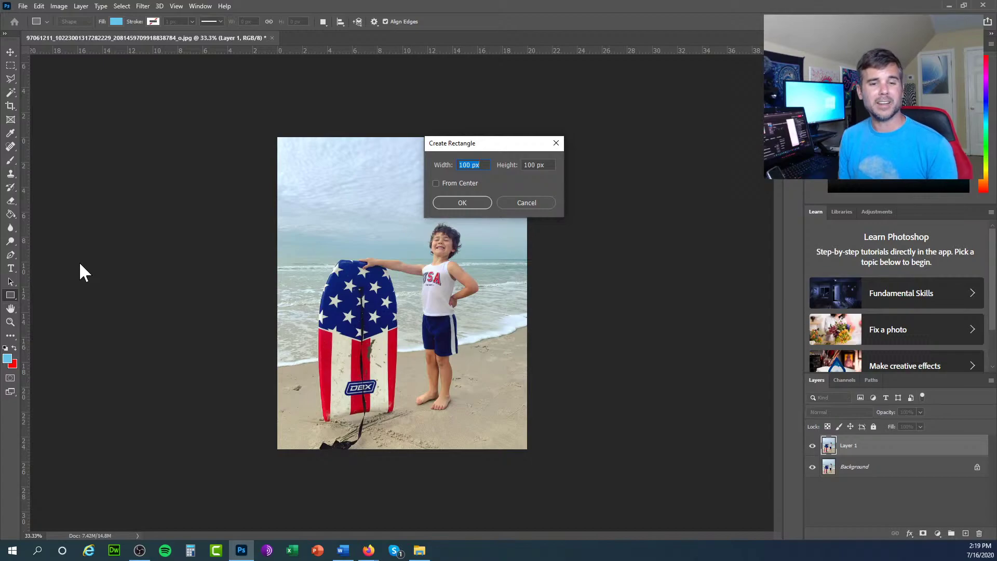
click(549, 201)
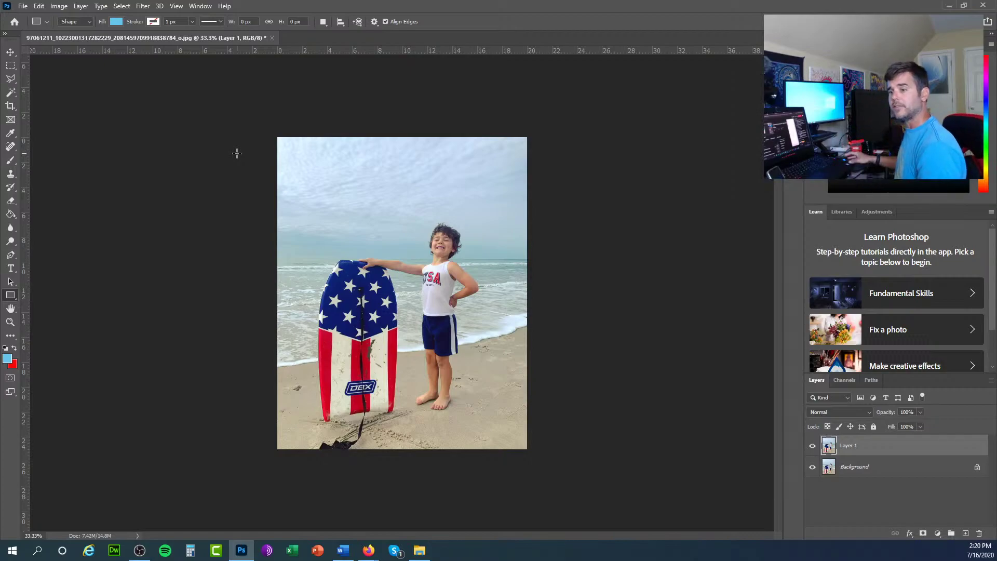
Add three empty layers above Layer 1 and delete all three again
click(966, 534)
click(966, 533)
click(966, 534)
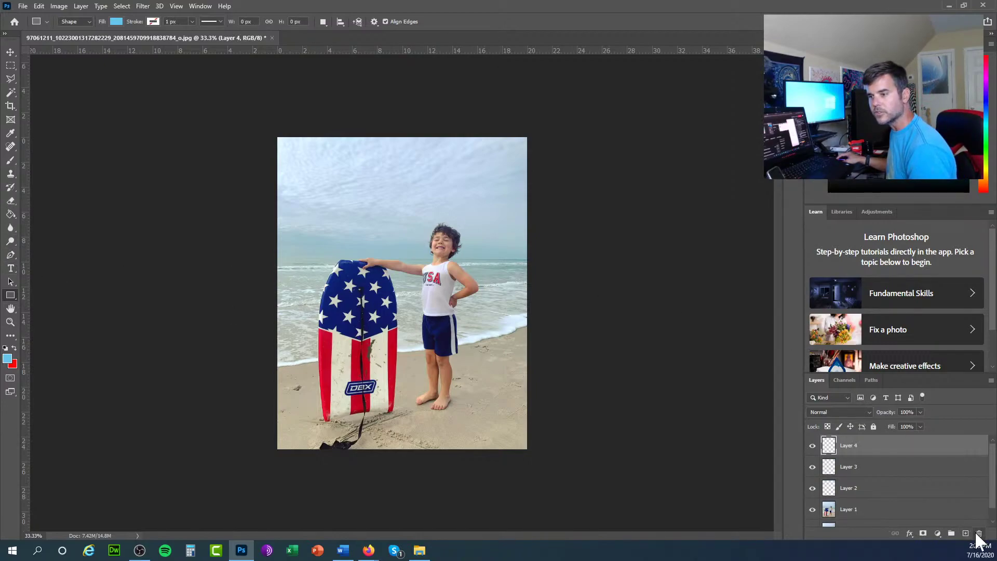
key(Delete)
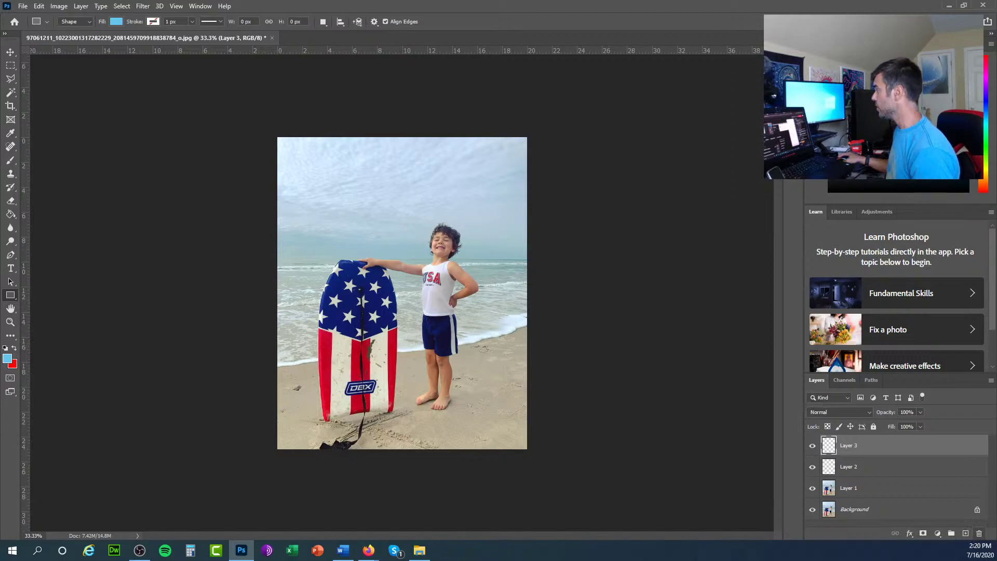
key(Delete)
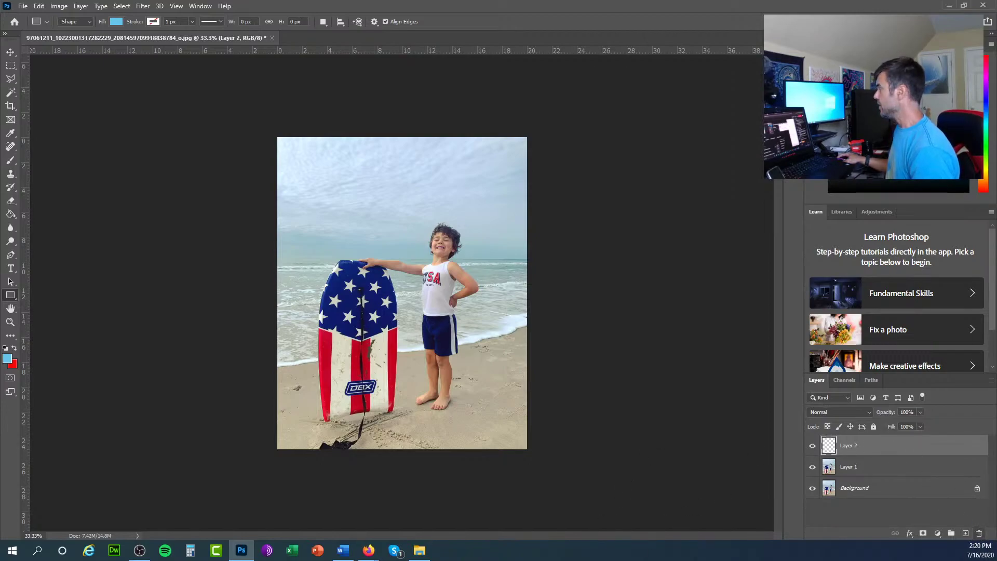
key(Delete)
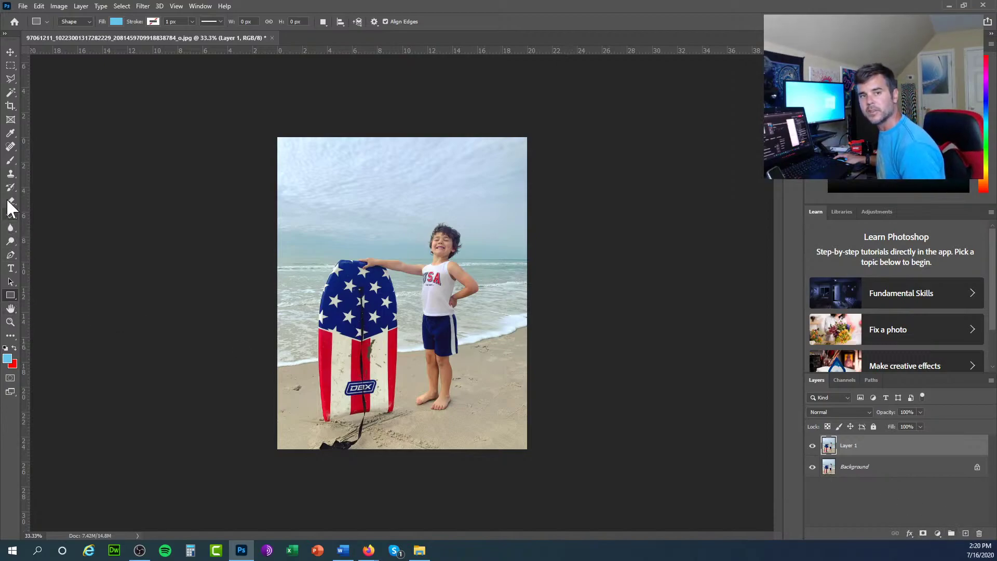
Add the text "Hello" in the sky above the surfboard at a font size of 72 pt
click(10, 269)
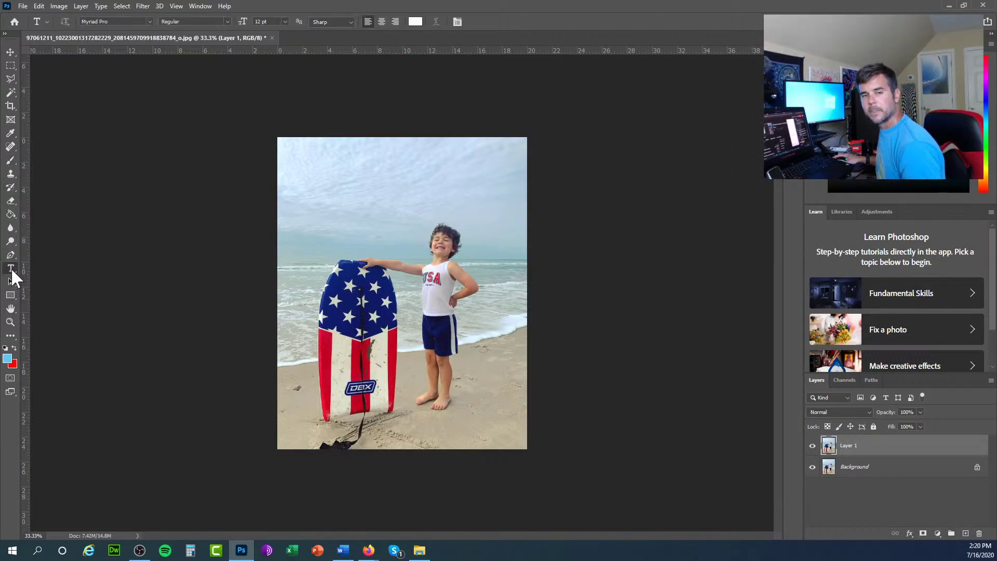
click(347, 196)
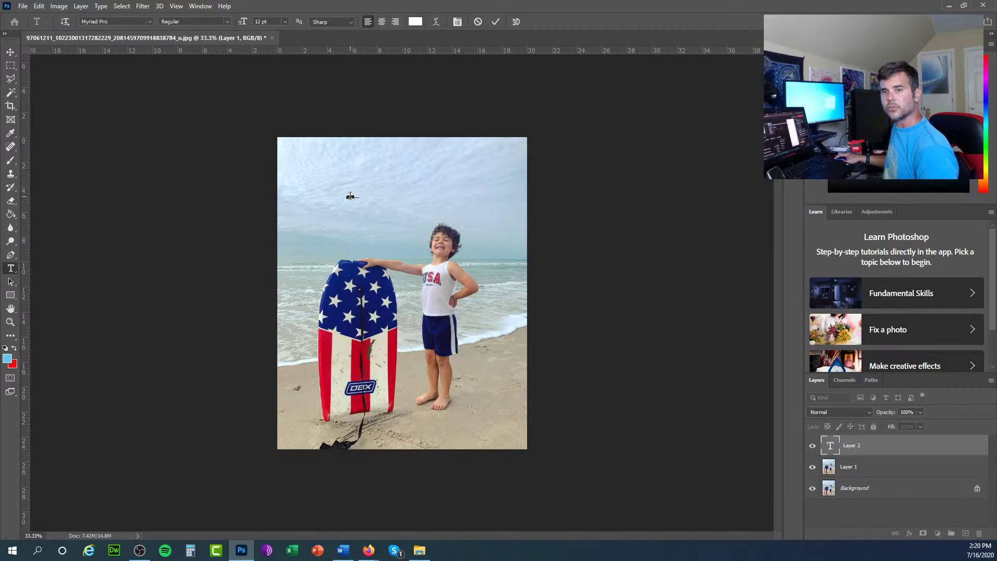
click(285, 22)
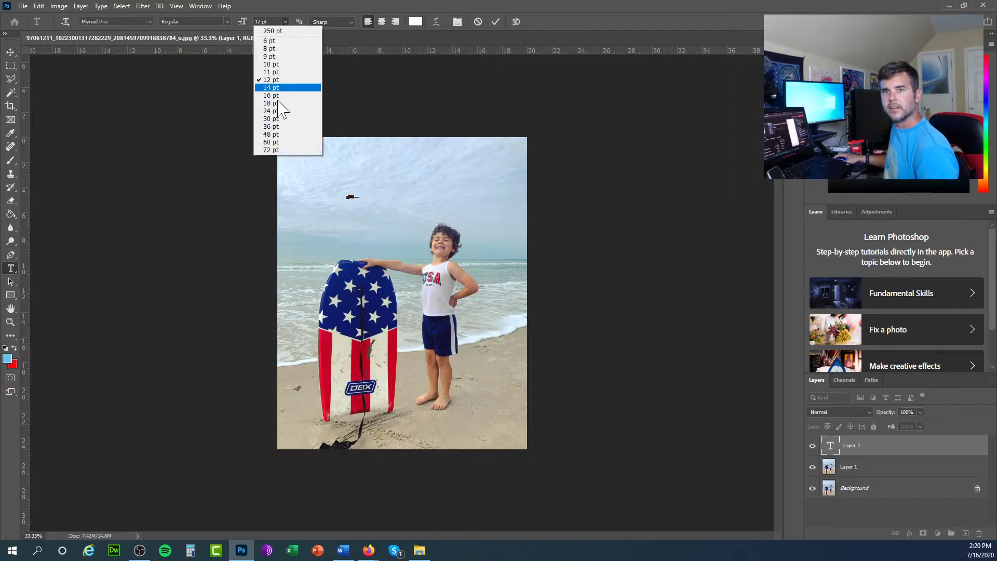
click(279, 150)
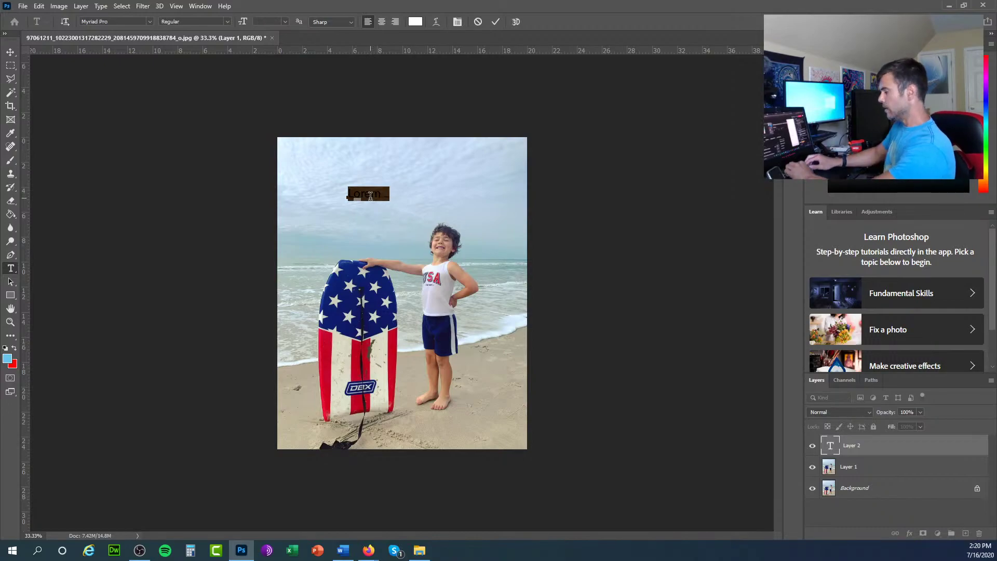
text(Hello)
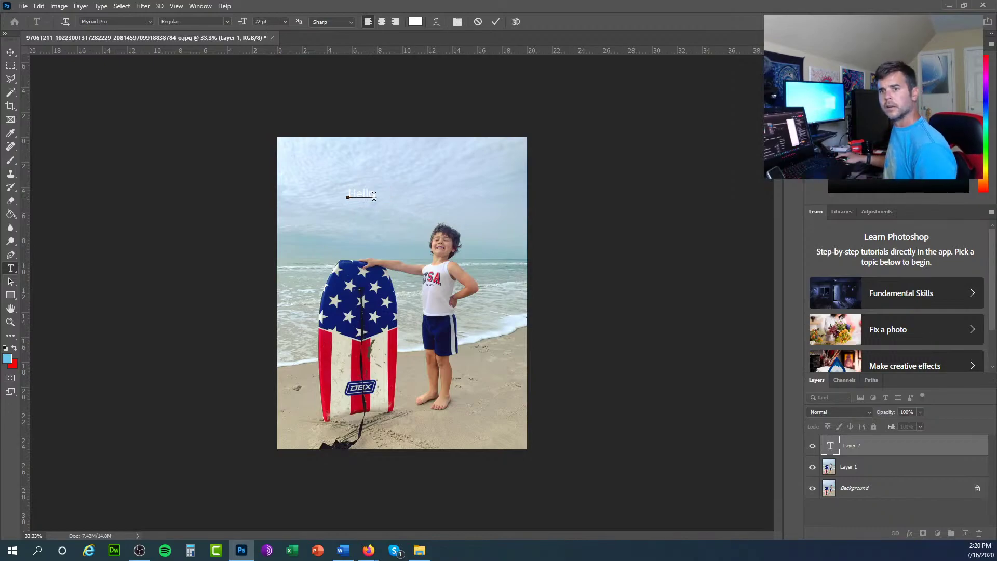
Enlarge the whole word "Hello" to a font size of 200 pt
drag(373, 195, 331, 196)
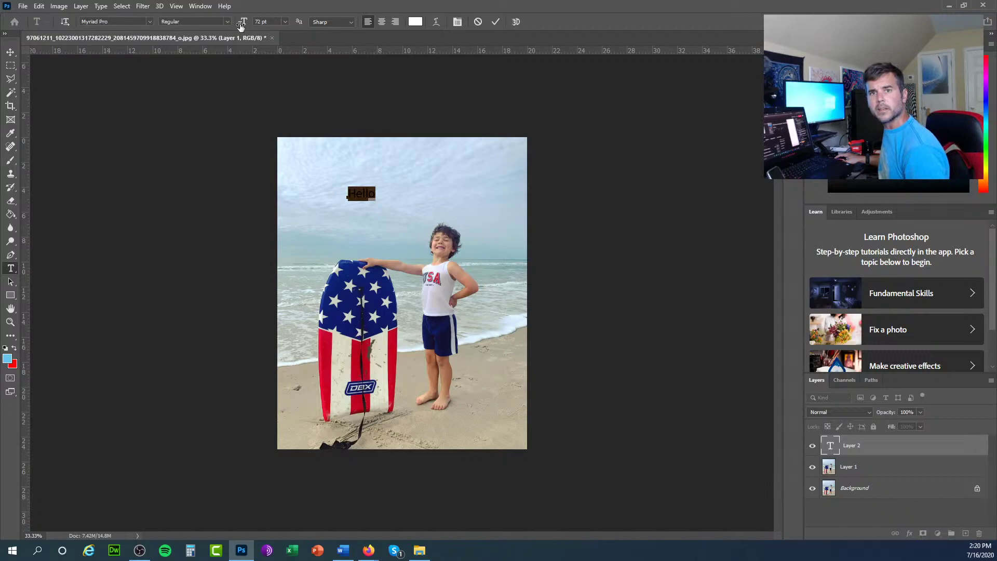
text(20pt)
text(0)
key(Return)
click(225, 125)
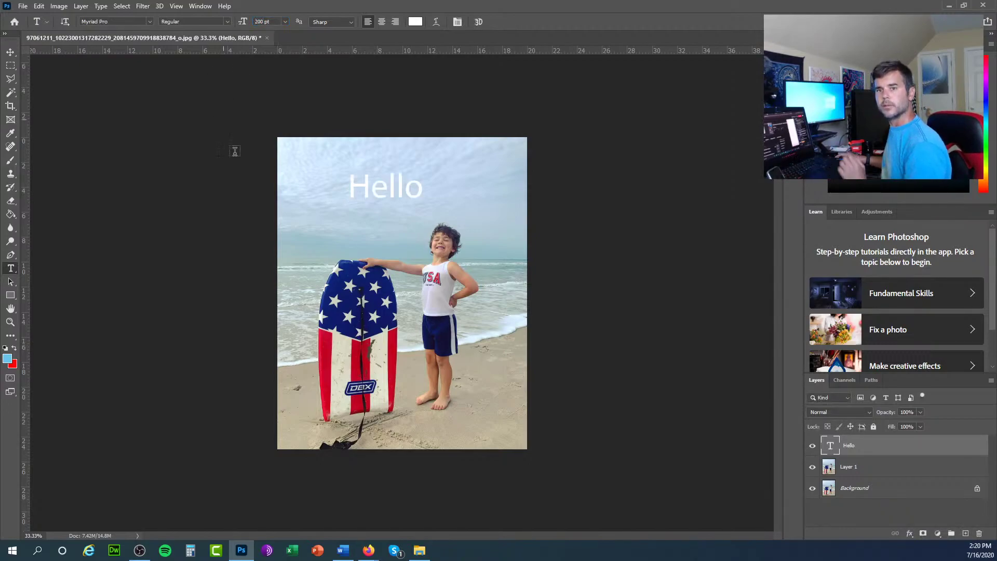
Change the color of the "Hello" text to pure black using hex value 000
double_click(401, 183)
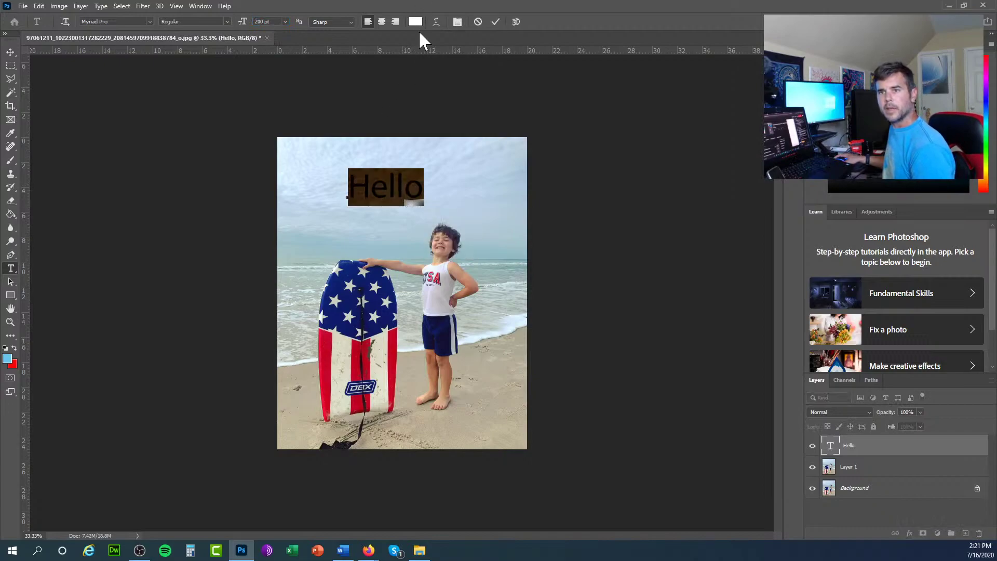
click(415, 21)
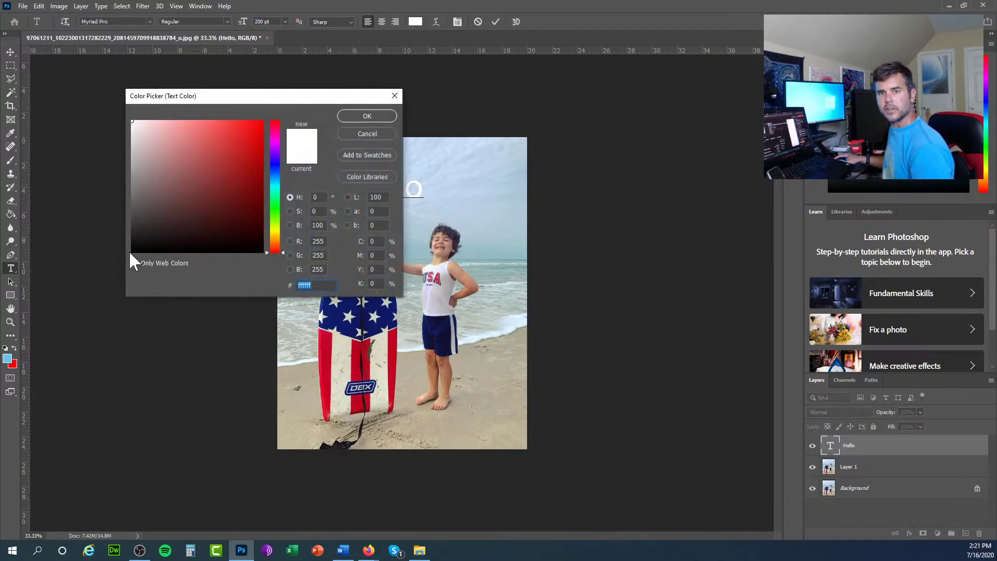
click(132, 252)
click(133, 252)
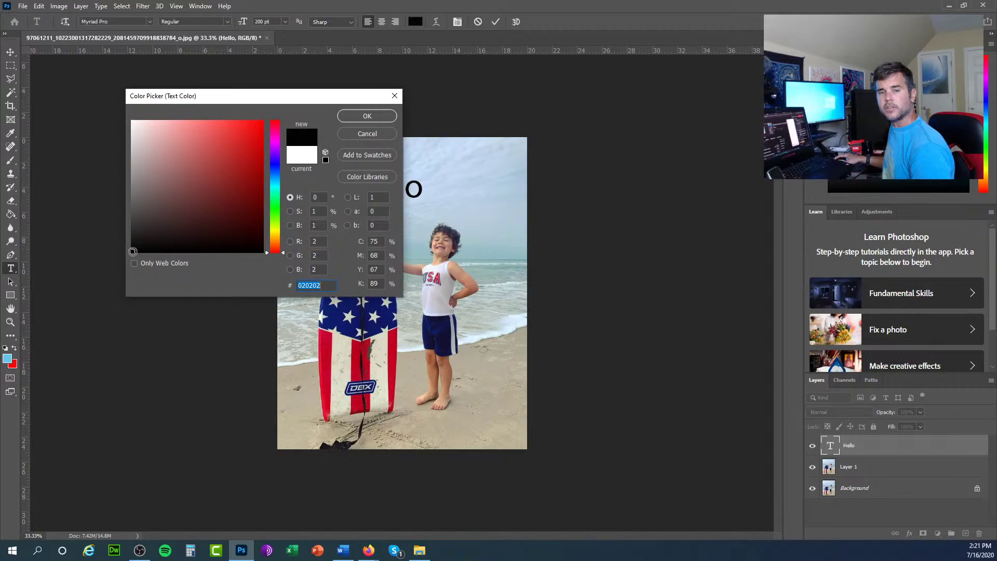
click(314, 289)
key(BackSpace)
key(BackSpace)
key(BackSpace)
key(BackSpace)
key(BackSpace)
key(BackSpace)
text(000)
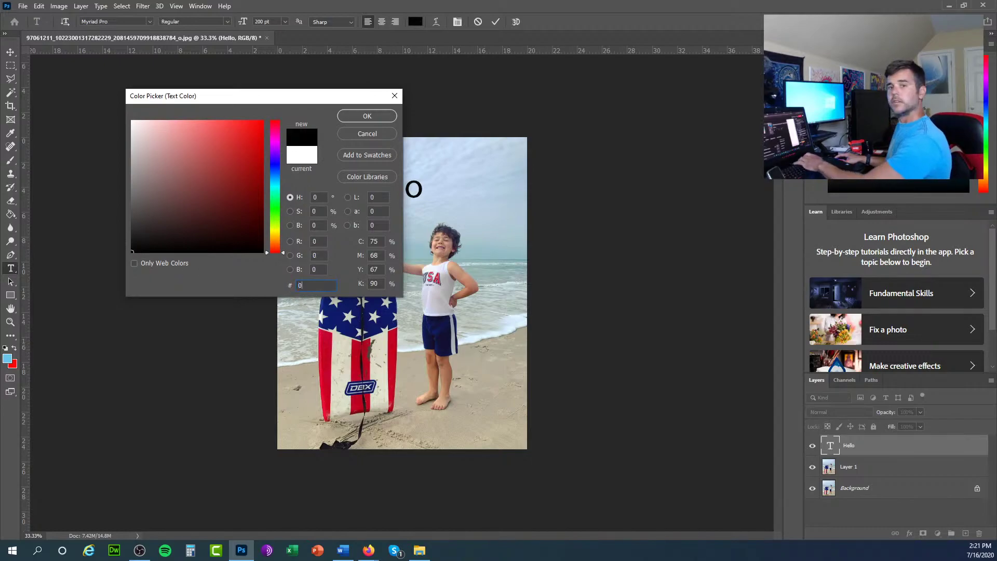
click(384, 115)
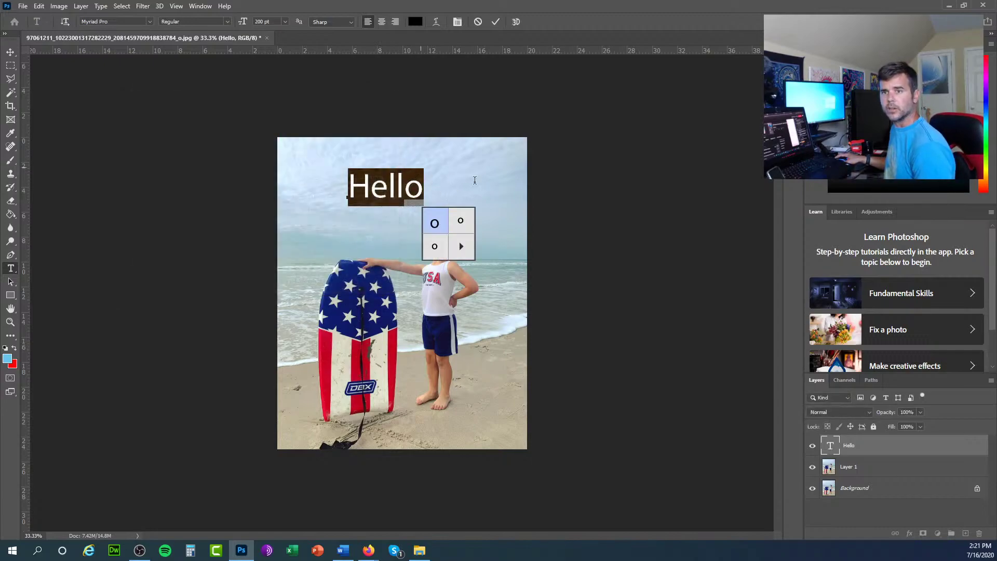
click(450, 178)
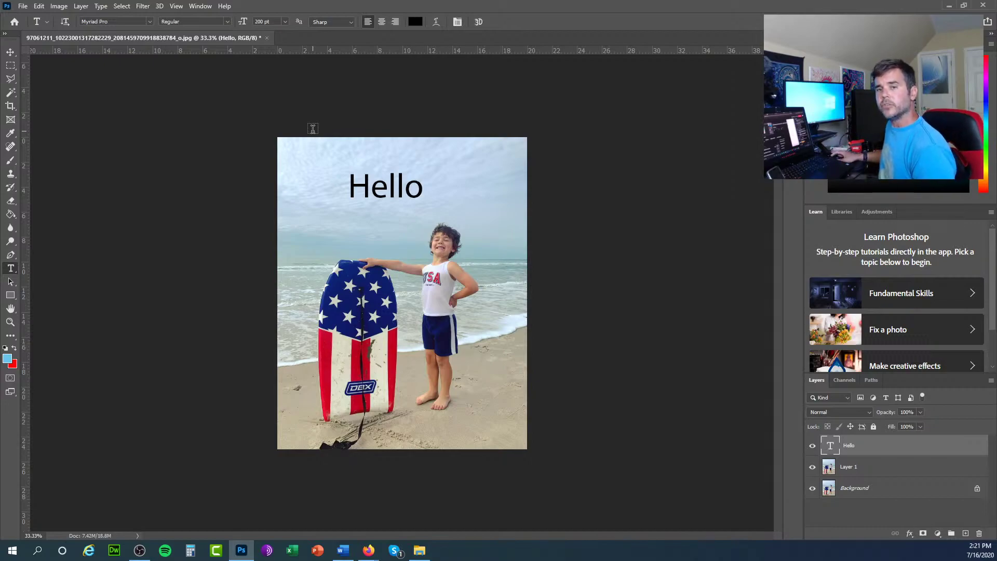
click(349, 188)
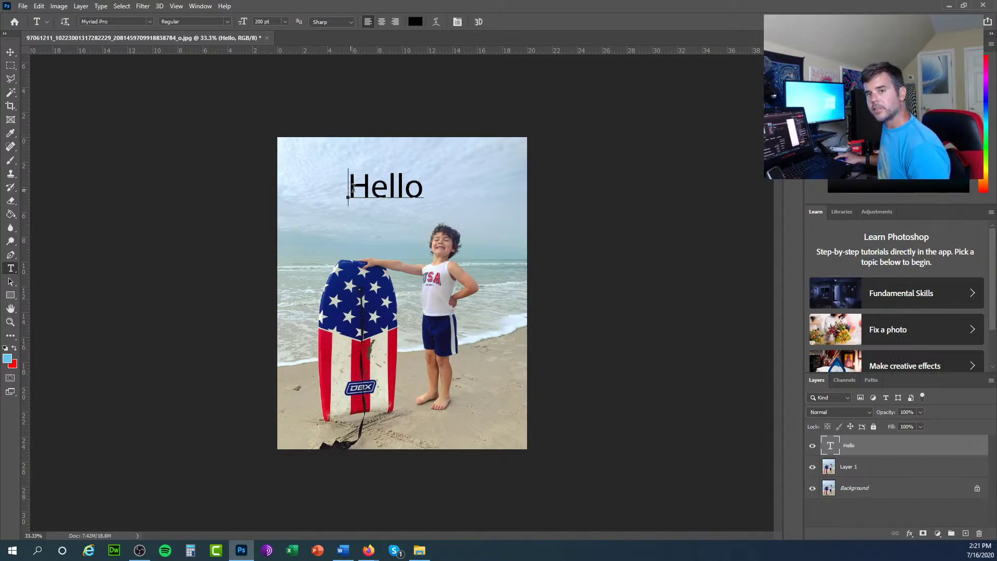
double_click(350, 188)
click(181, 159)
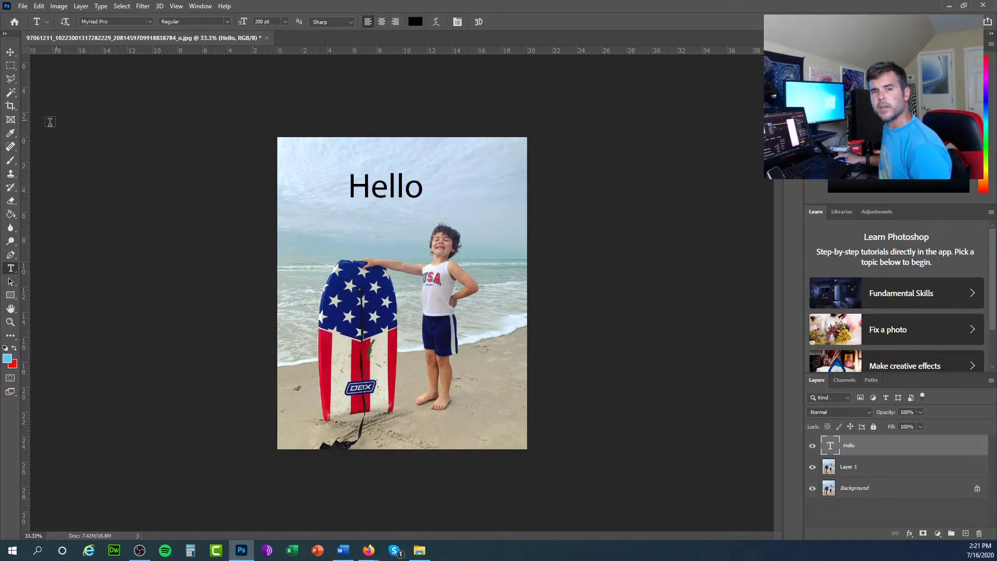
Examine the letter edges of the "Hello" text at up to 700% magnification and return to the full photo
click(9, 67)
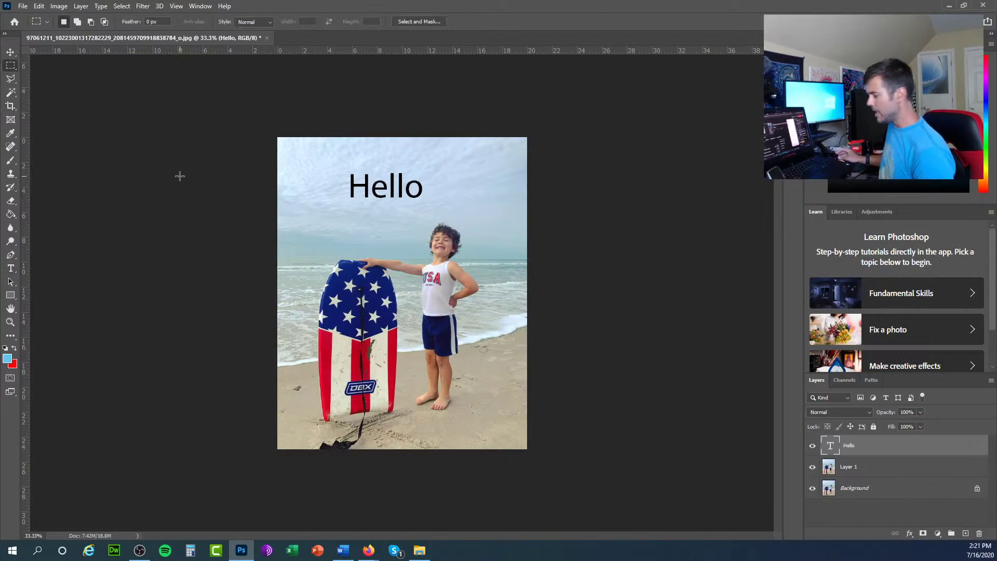
key(ctrl+1)
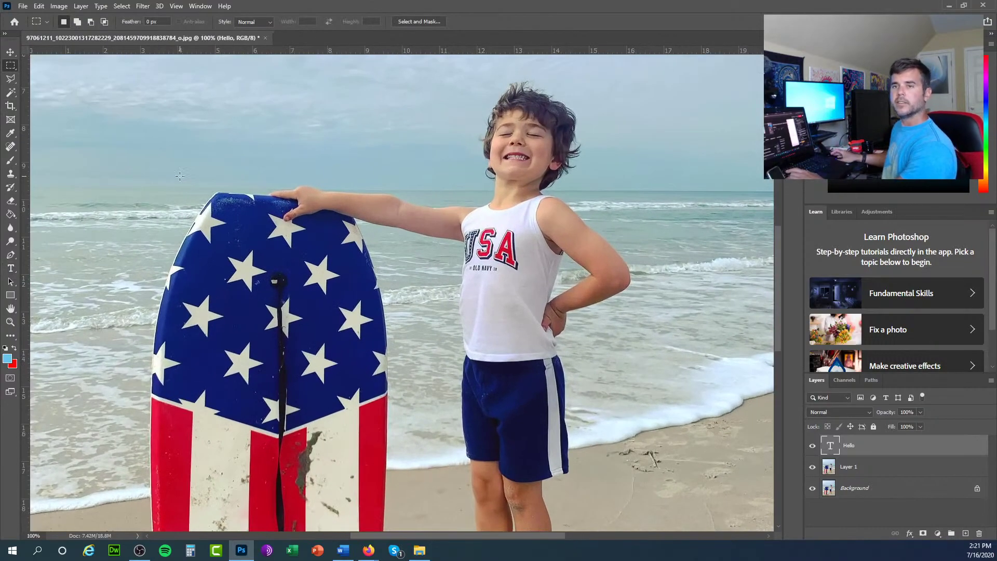
scroll(180, 180, up, 8)
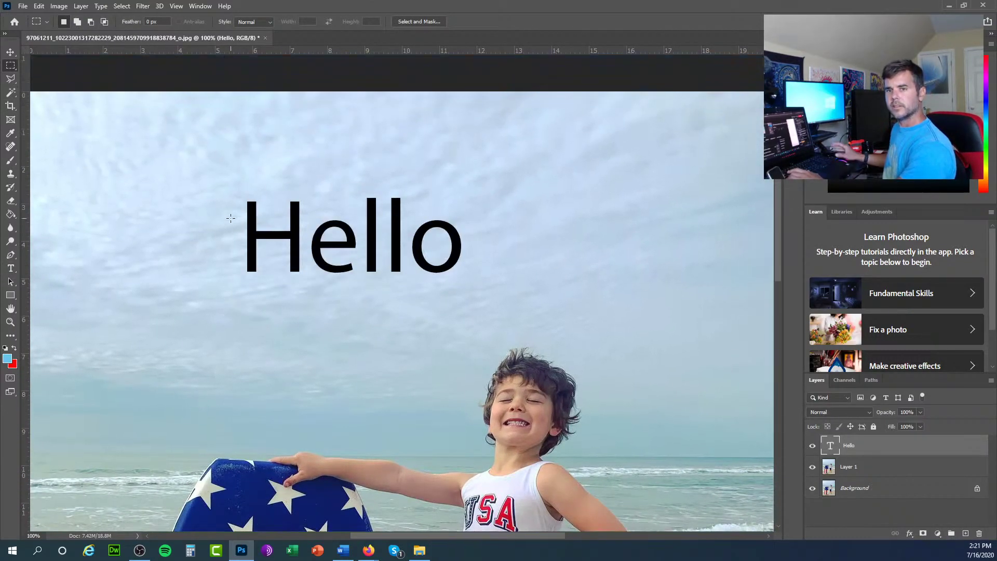
key(ctrl+plus)
key(ctrl+plus)
key(ctrl+plus)
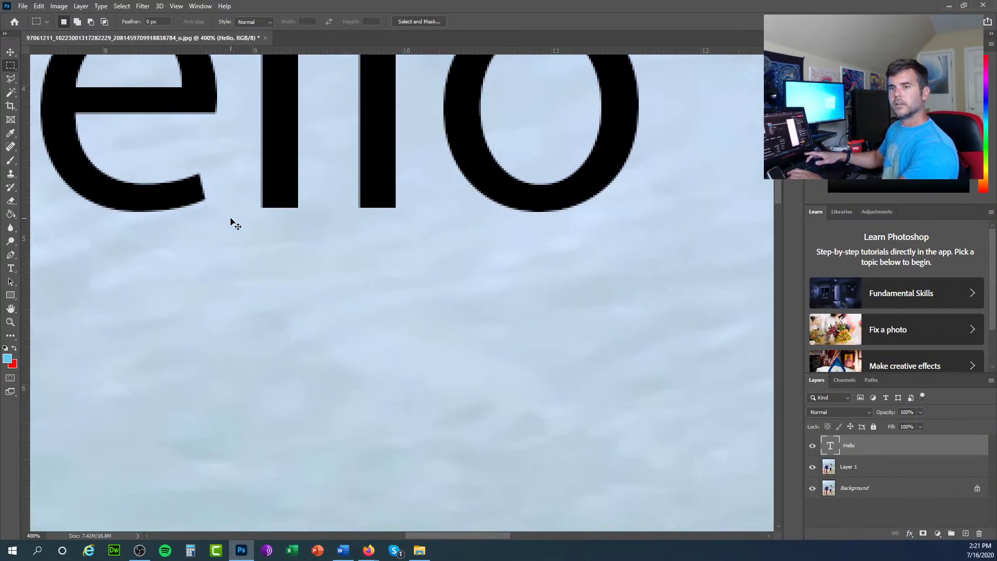
key(ctrl+plus)
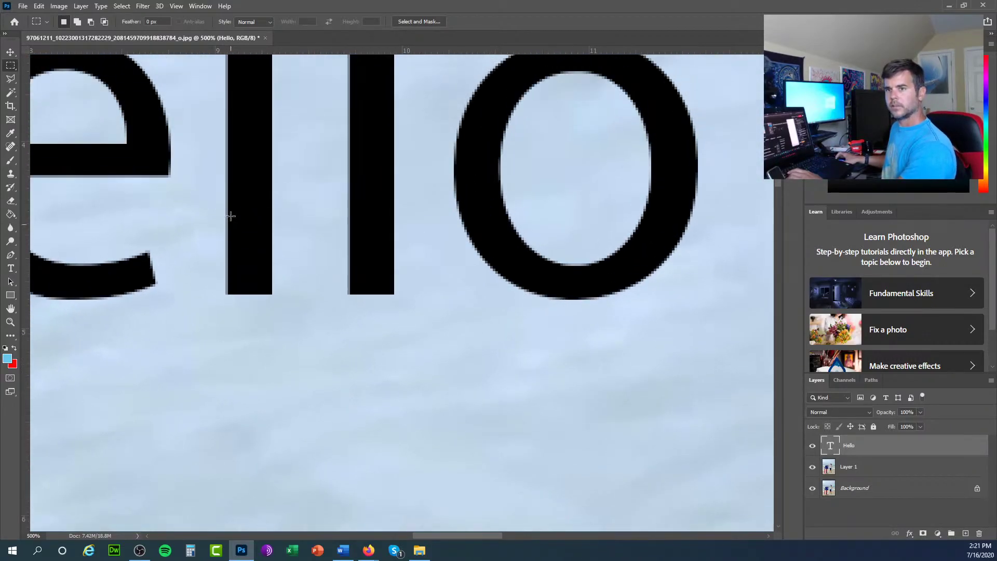
key(ctrl+plus)
key(ctrl+plus)
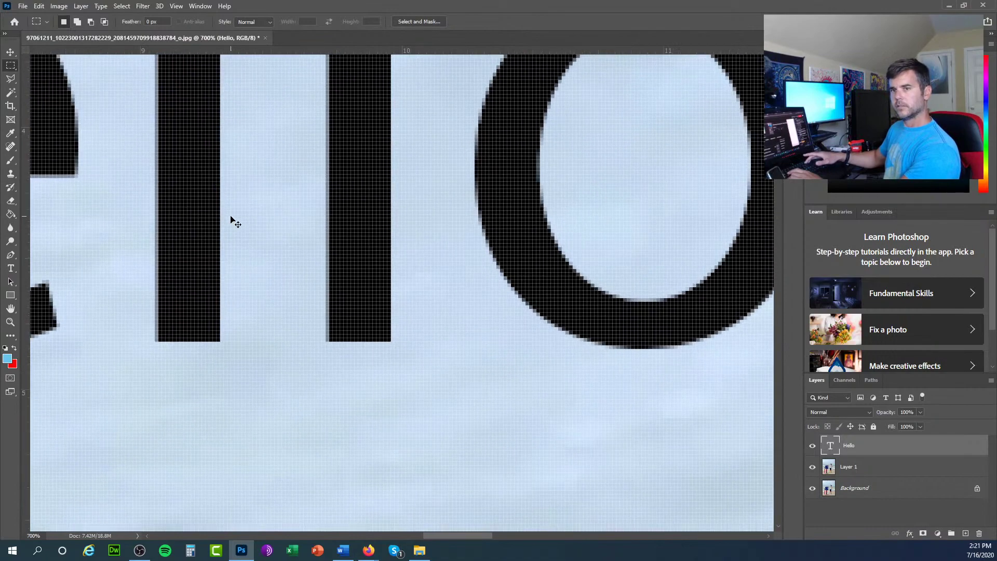
key(ctrl+minus)
key(ctrl+minus)
key(ctrl+minus)
key(ctrl+minus)
key(ctrl+minus)
key(ctrl+minus)
key(ctrl+minus)
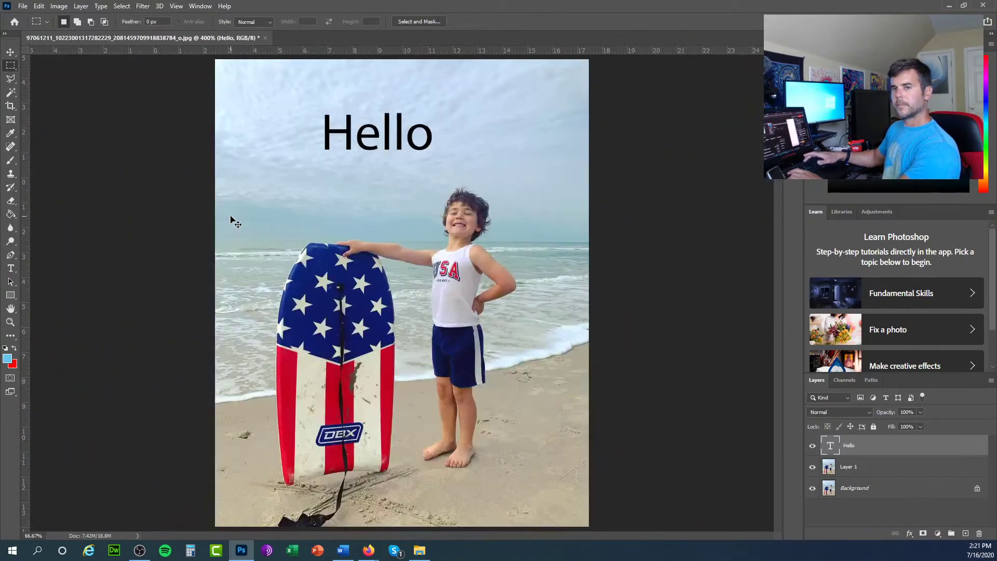
key(ctrl+minus)
key(ctrl+minus)
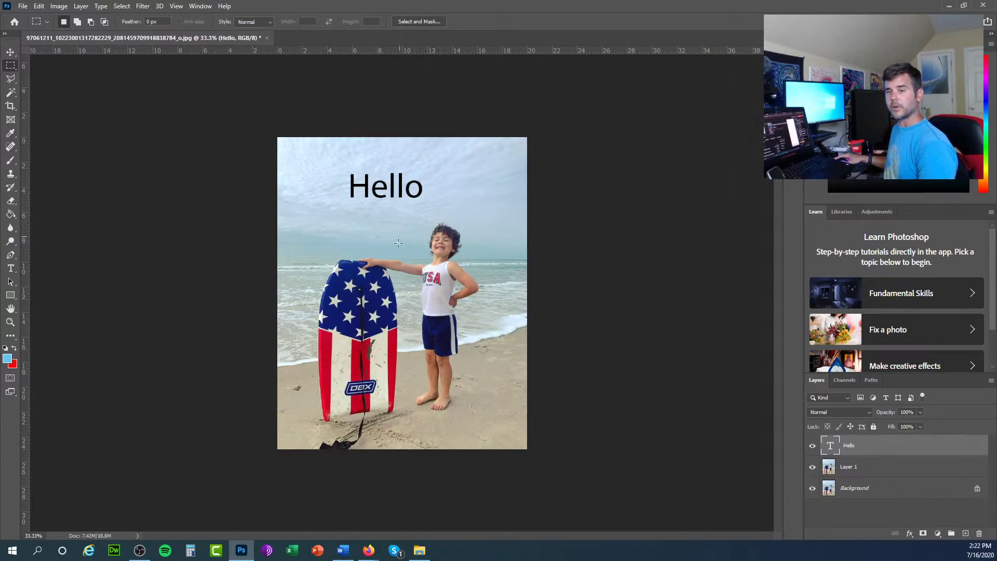
Flatten the text layer and Layer 1 into the Background
click(81, 7)
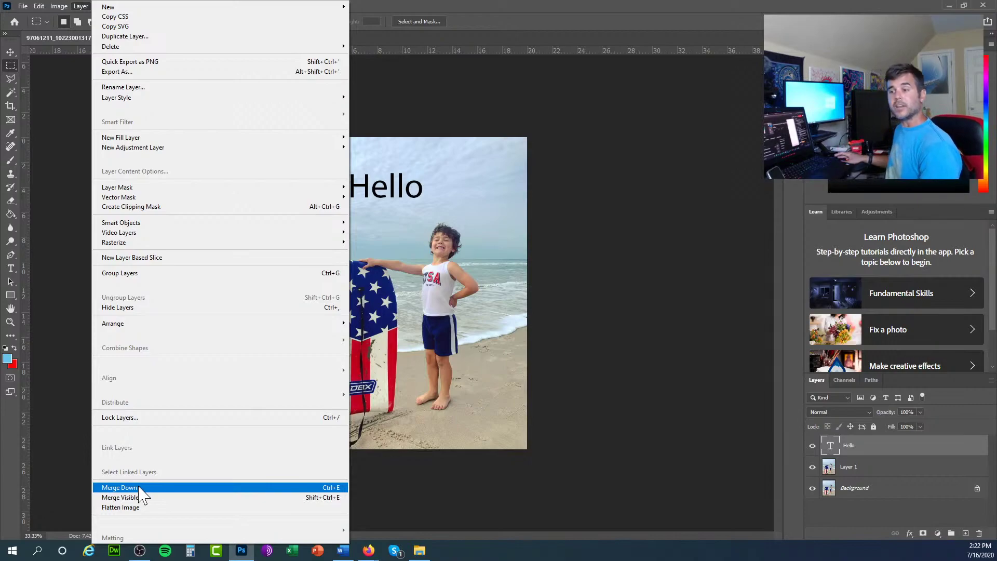
click(161, 509)
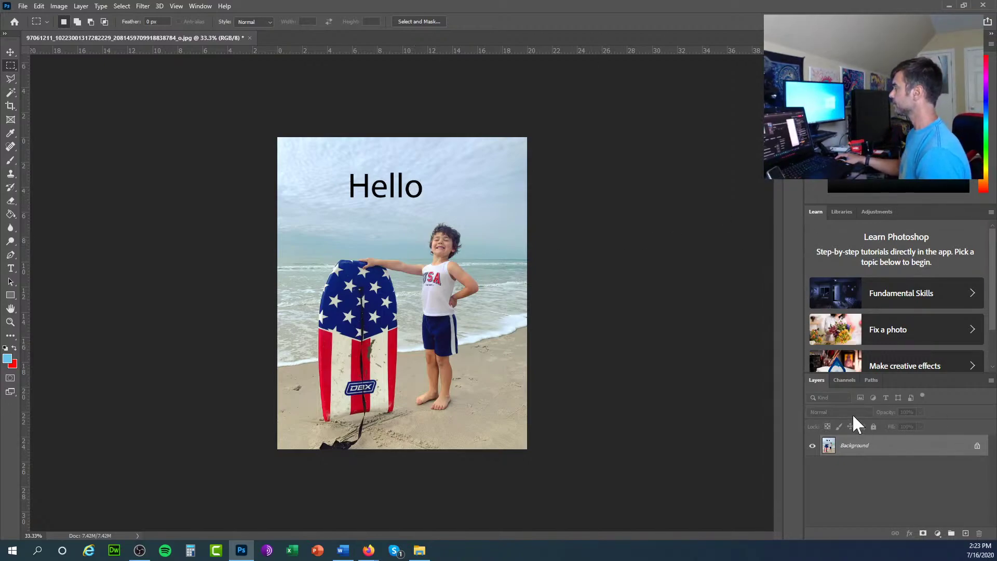
Undo the flattening of the image and delete the "Hello" text layer
key(alt+Tab)
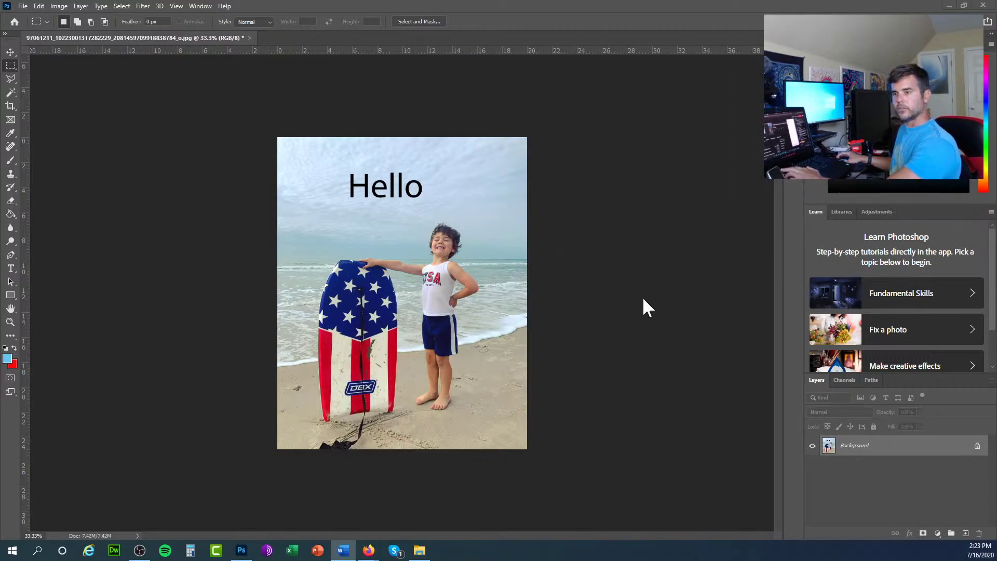
click(39, 6)
click(47, 17)
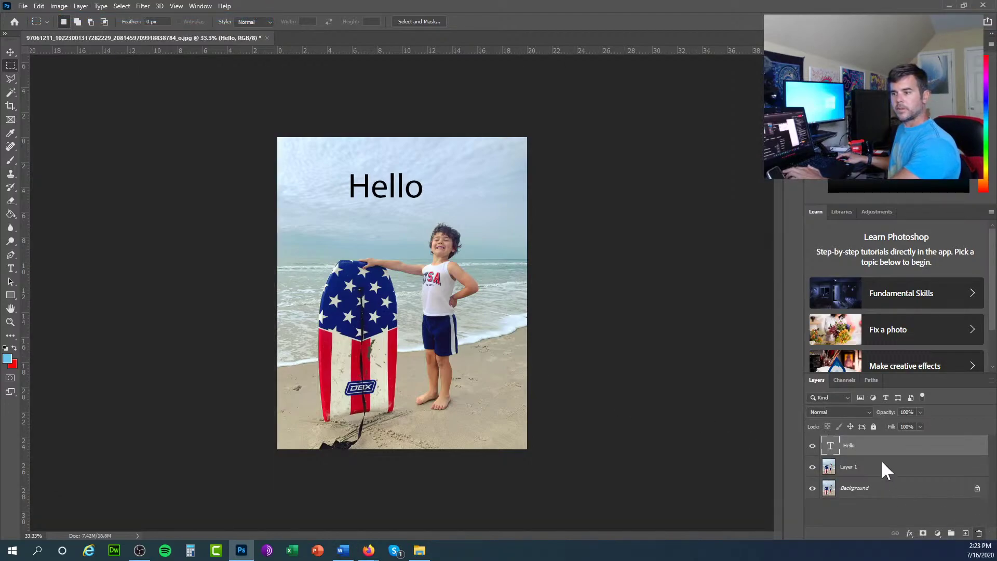
click(979, 534)
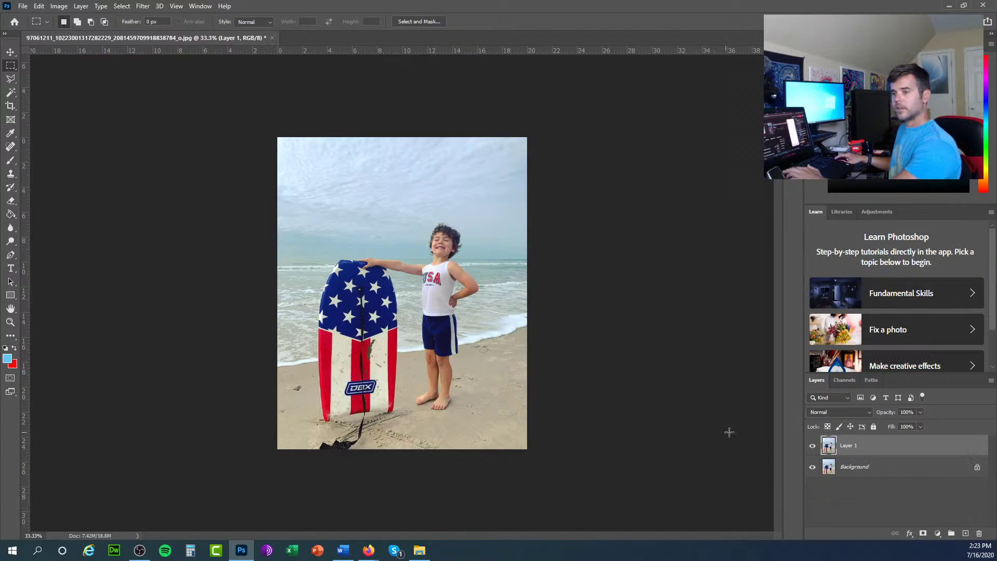
Open the Liquify filter for Layer 1, with the whole photo in view, and choose the Bloat tool
key(ctrl+plus)
key(ctrl+plus)
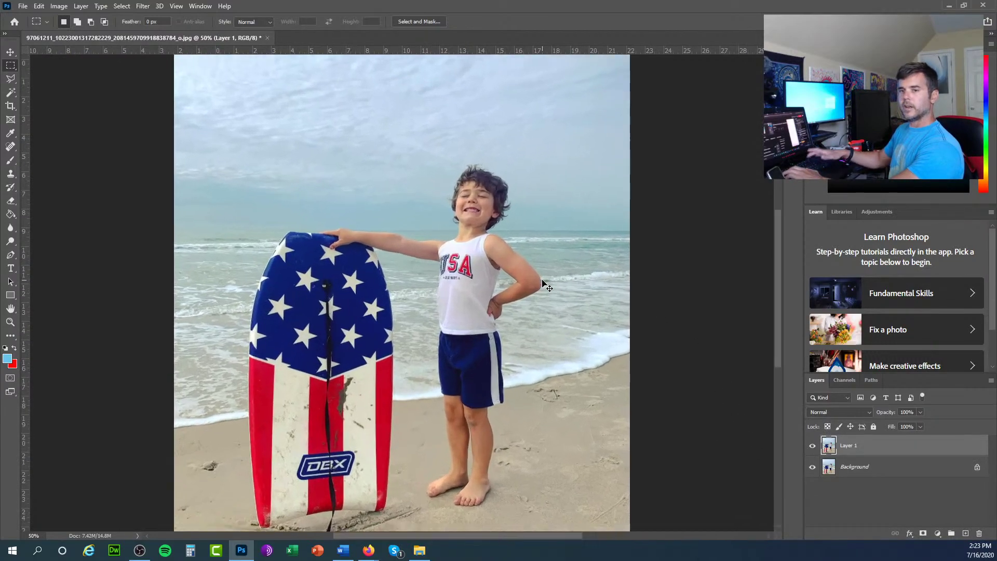
scroll(564, 289, down, 3)
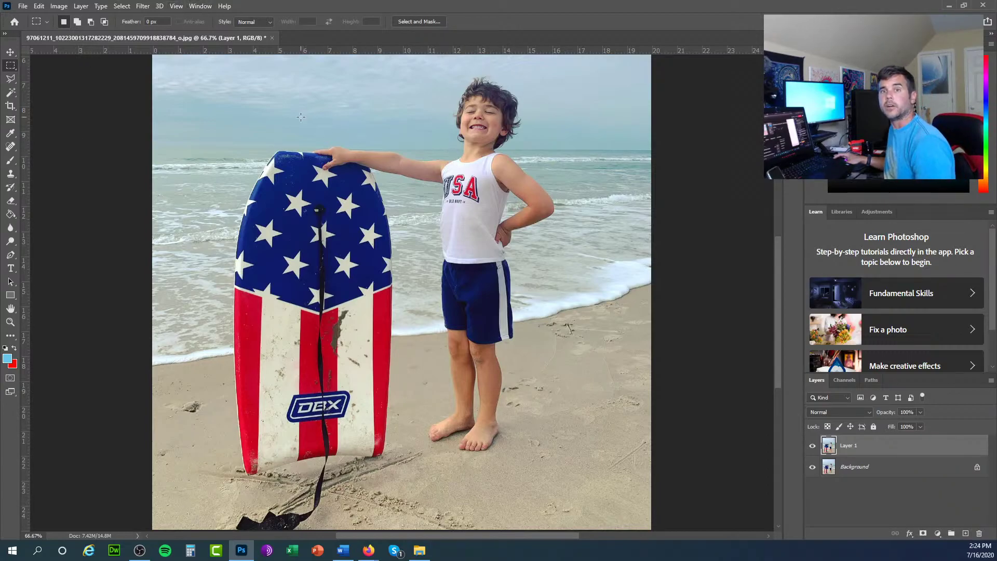
click(172, 6)
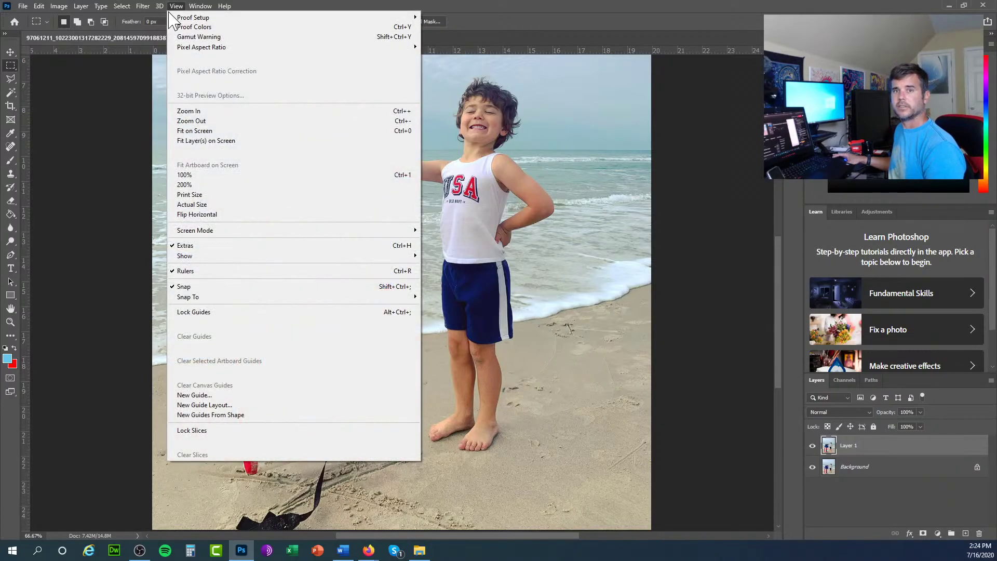
mouse_move(200, 7)
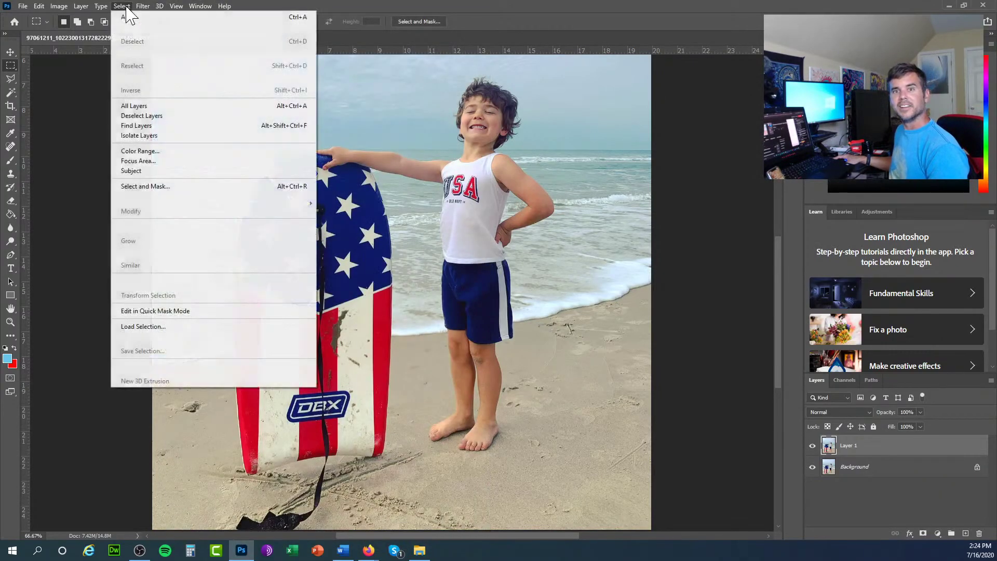
mouse_move(143, 8)
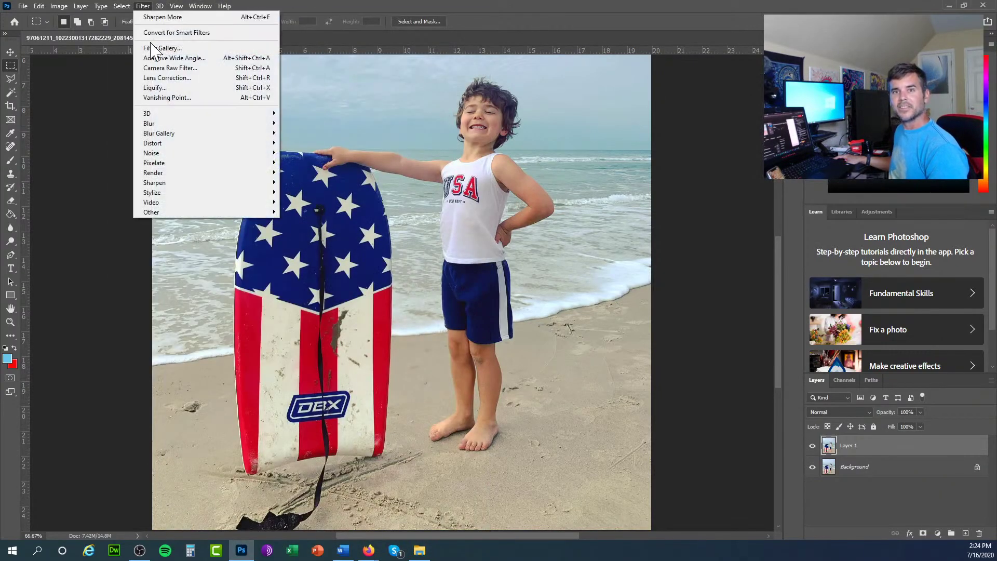
click(160, 89)
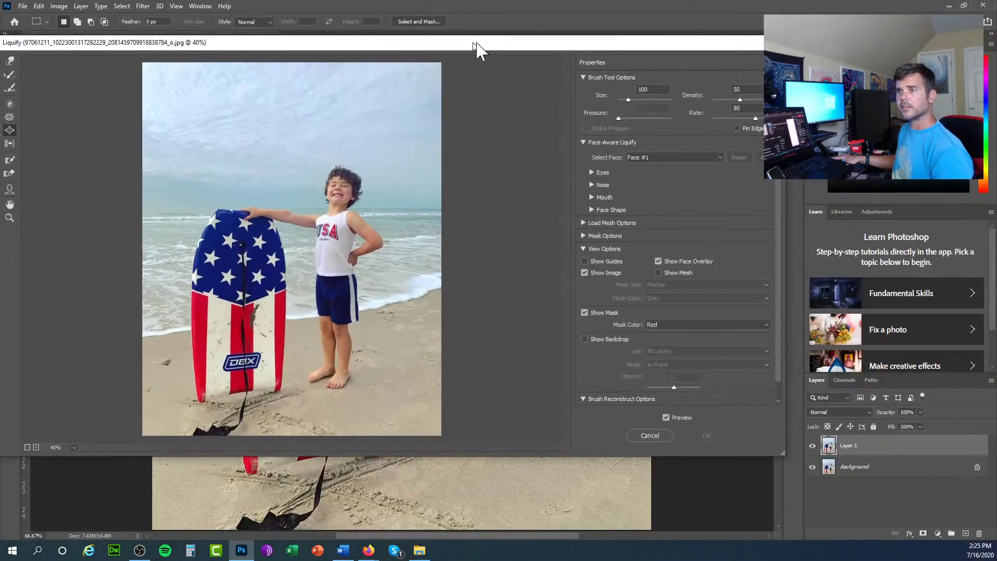
mouse_move(473, 44)
mouse_down()
mouse_move(590, 43)
mouse_move(595, 61)
mouse_move(610, 56)
mouse_up()
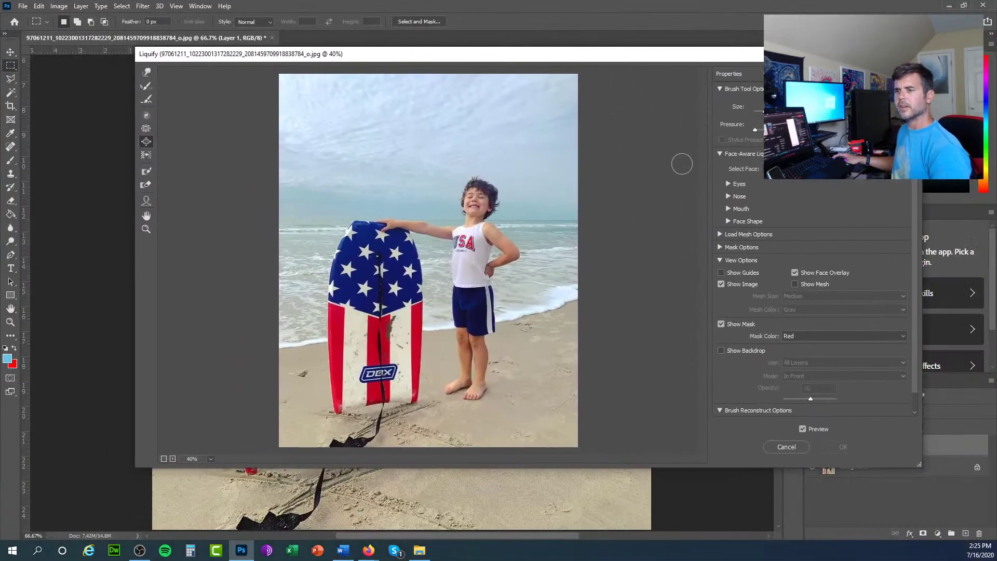
drag(413, 53, 394, 87)
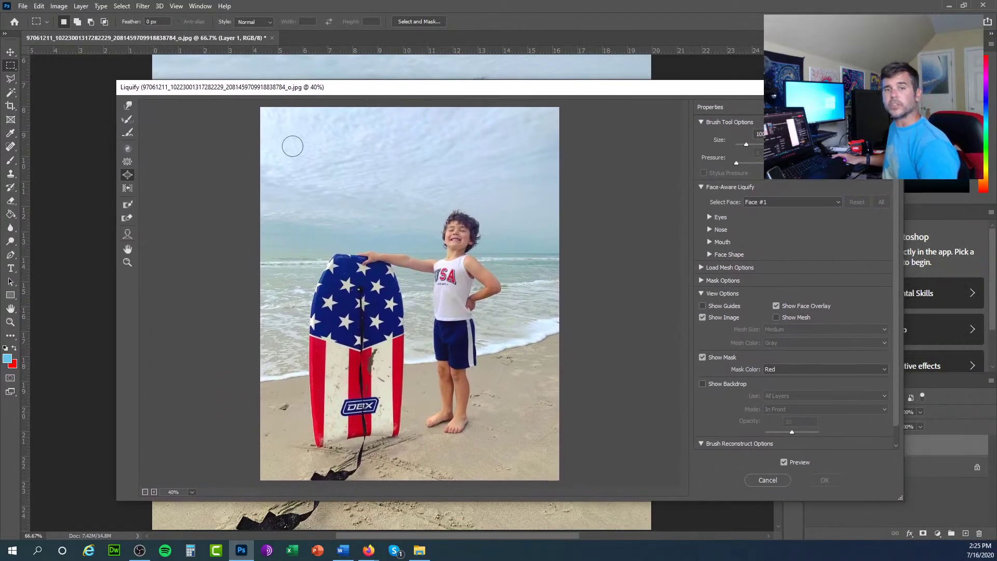
click(128, 174)
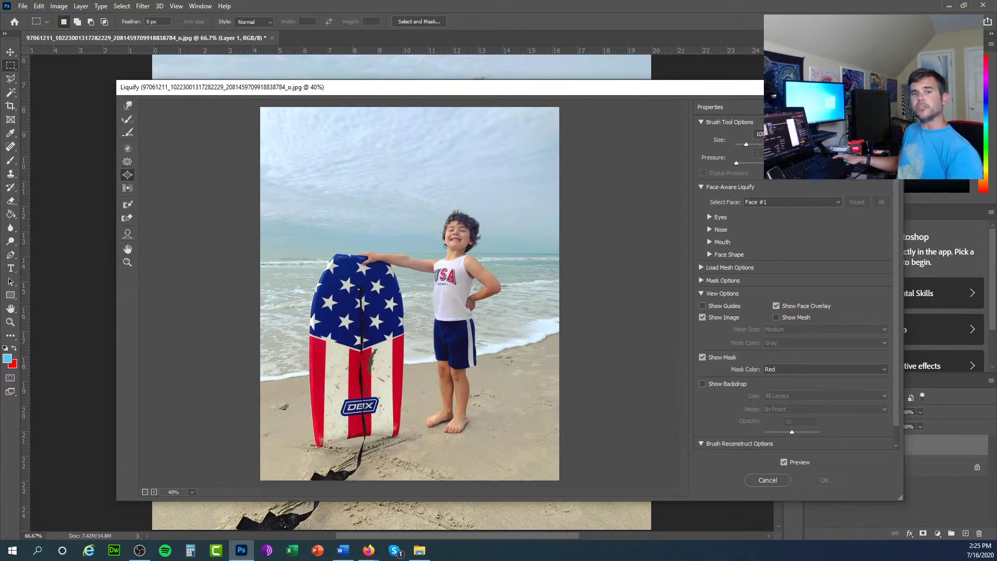
click(128, 173)
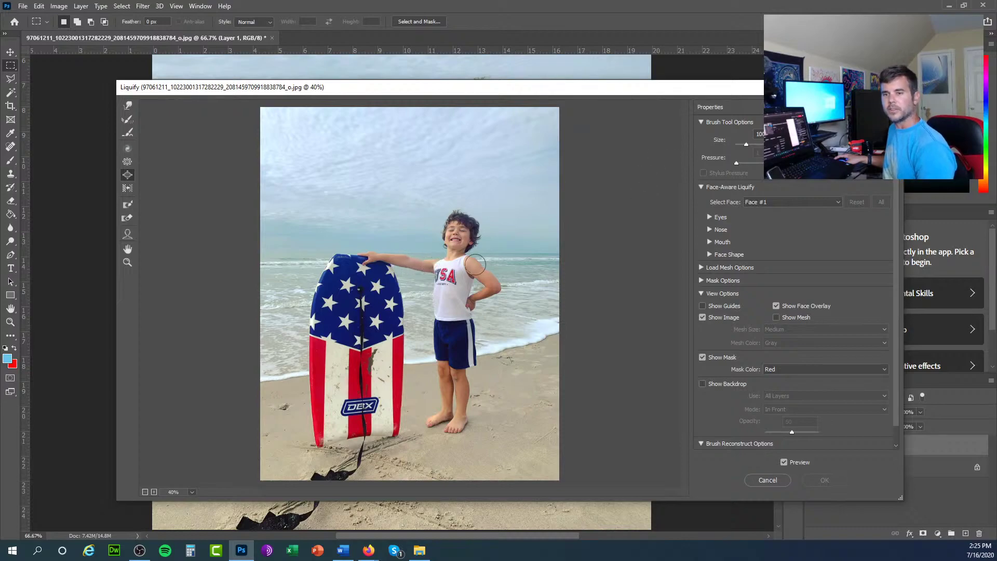
Try bloating the boy's shoulder beside the tank top in Liquify, adjusting the brush size
click(472, 265)
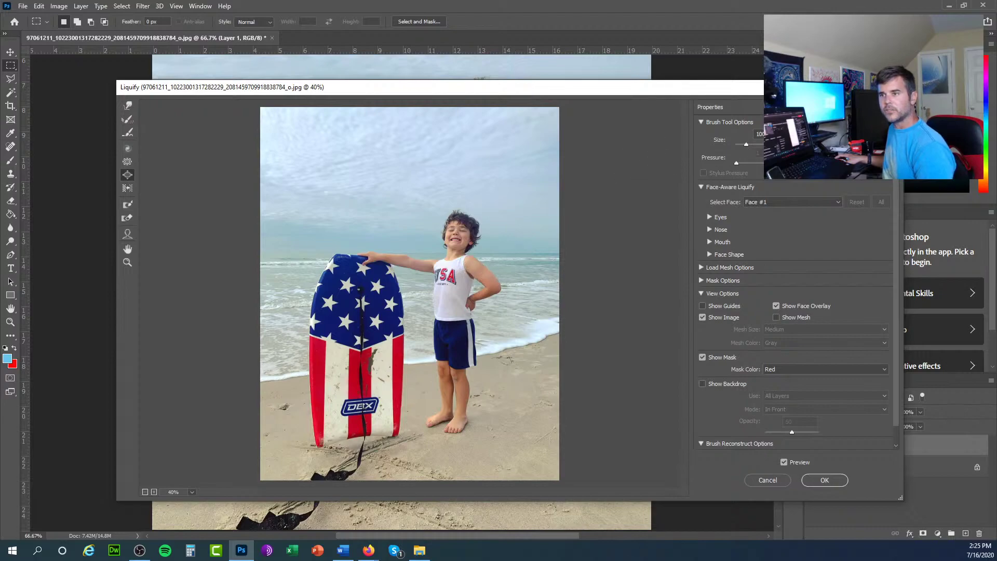
drag(747, 144, 742, 145)
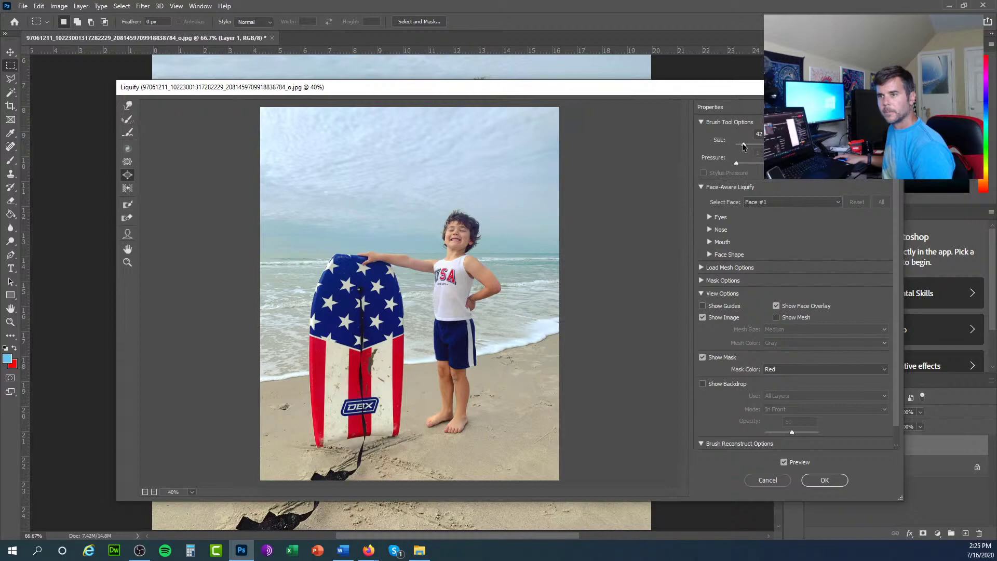
drag(744, 147, 747, 146)
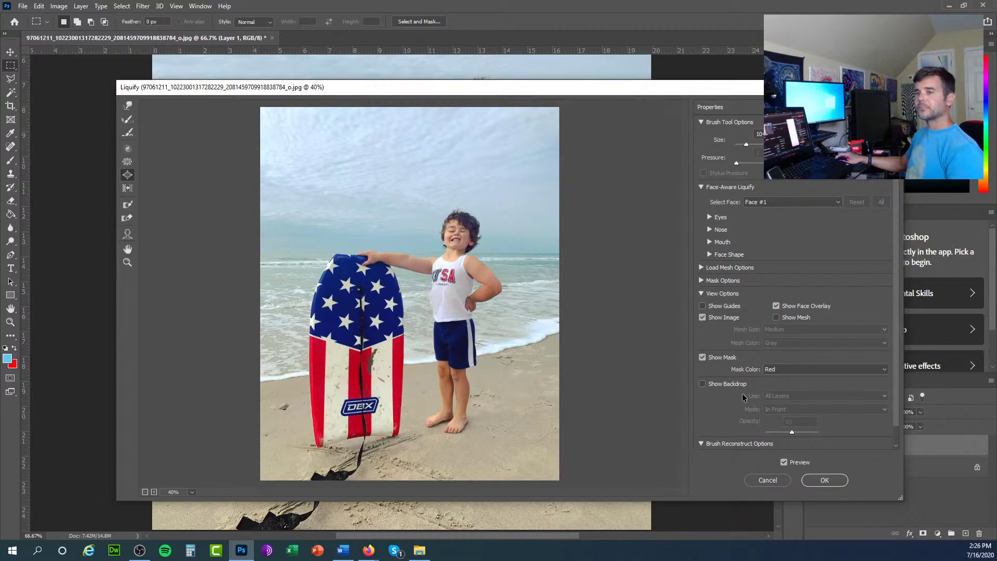
Compare the bloated figure with the original photo by switching the Liquify preview off and on, and close the filter
click(784, 463)
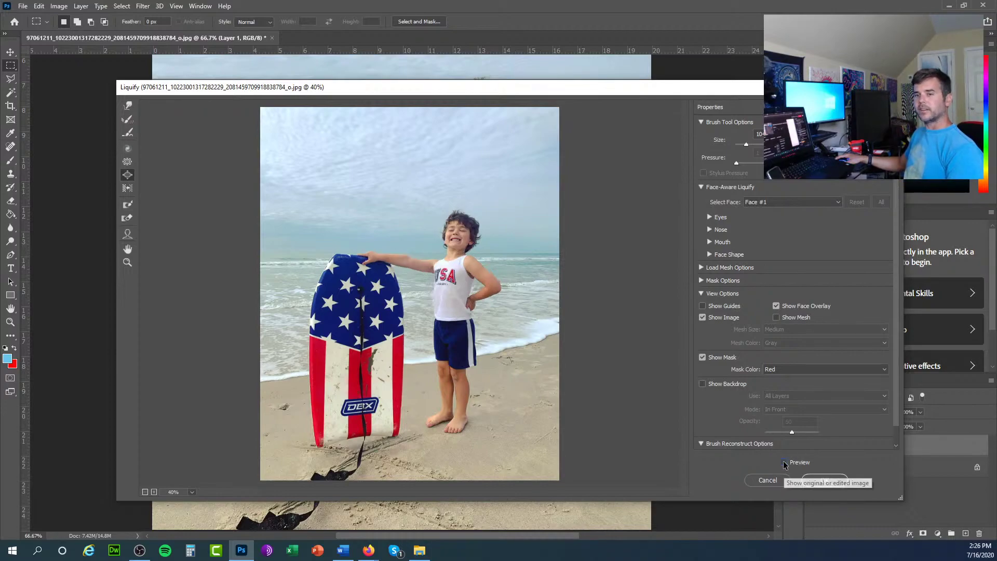
click(784, 462)
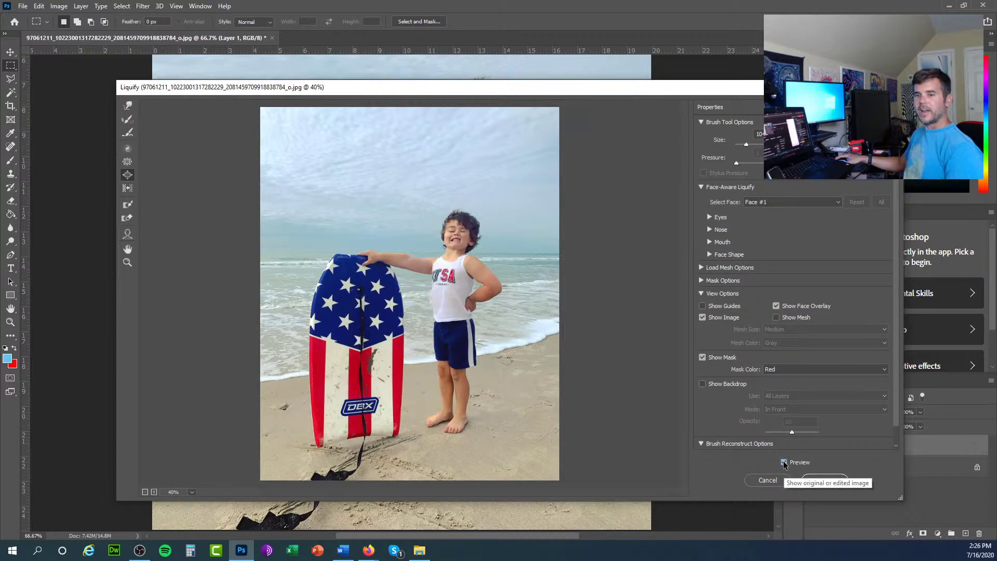
click(784, 463)
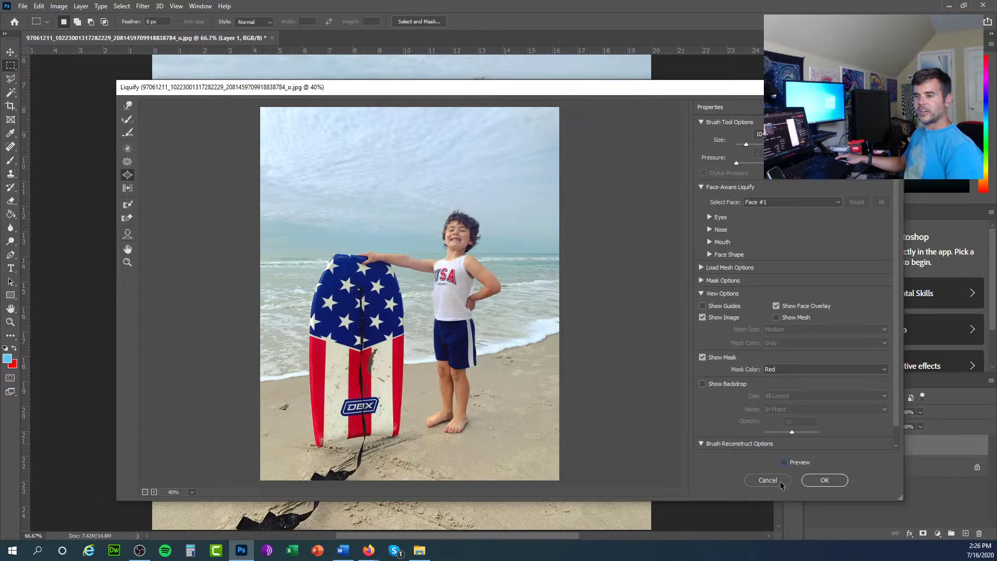
click(785, 462)
click(824, 480)
Reopen the Liquify filter on Layer 1 and repeatedly toggle the preview to compare the bloated arms with the original
click(145, 7)
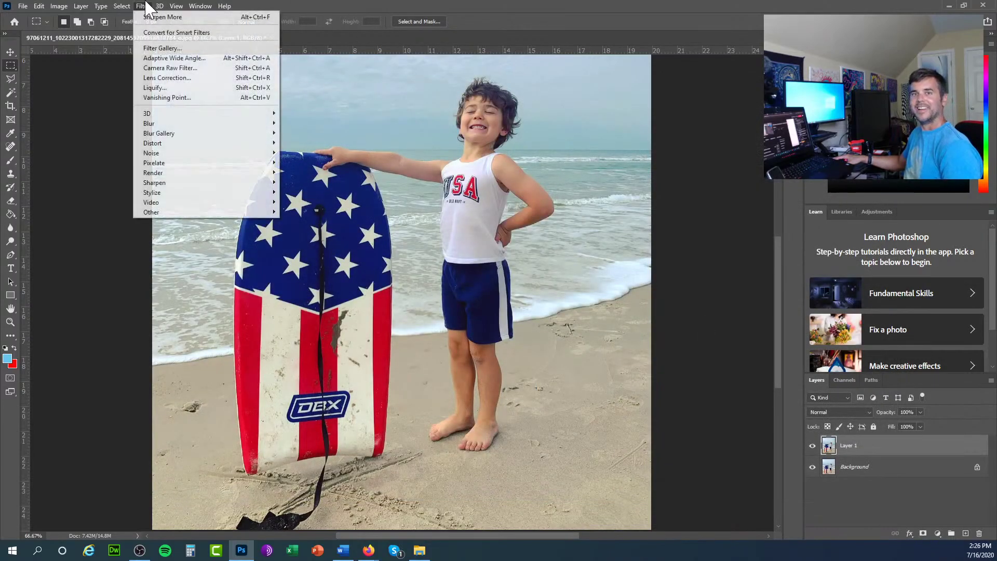
click(166, 88)
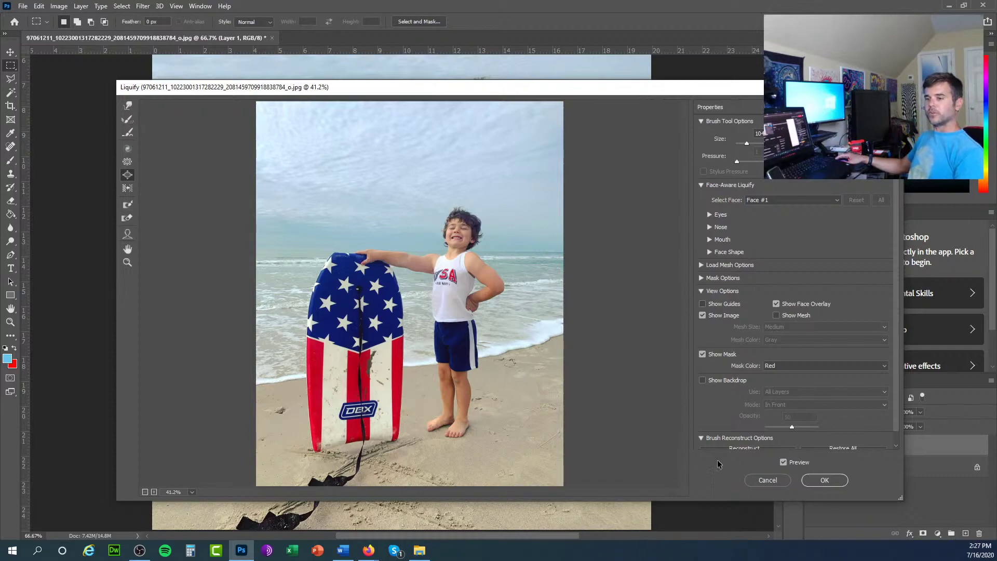
click(784, 462)
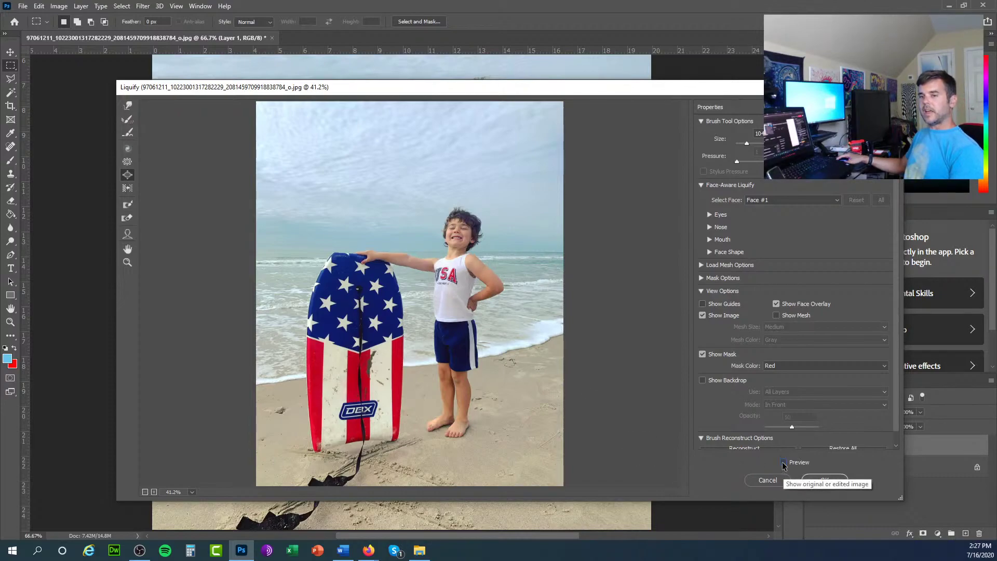
click(784, 462)
click(783, 462)
click(783, 462)
click(784, 462)
click(783, 462)
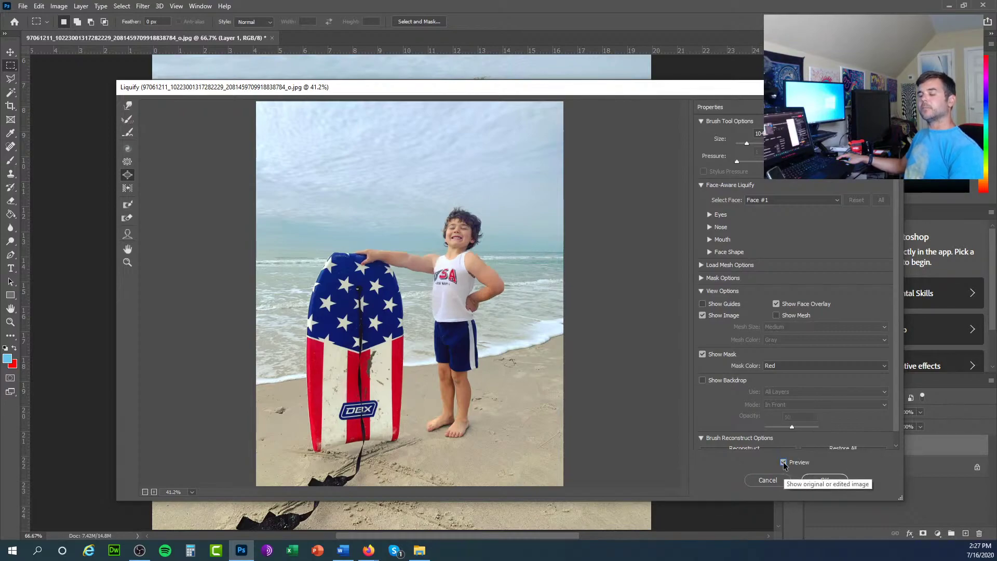
click(783, 462)
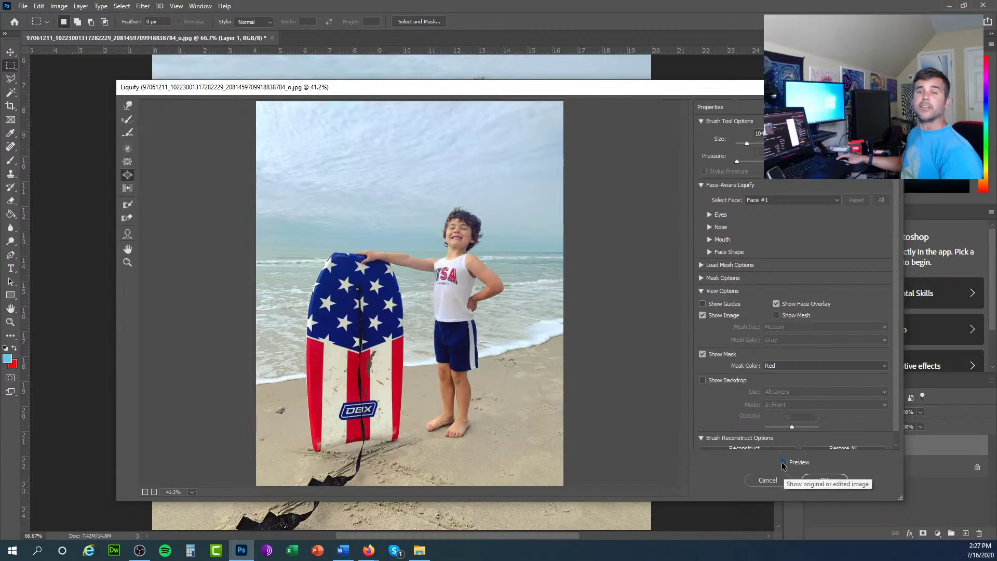
click(784, 462)
click(784, 462)
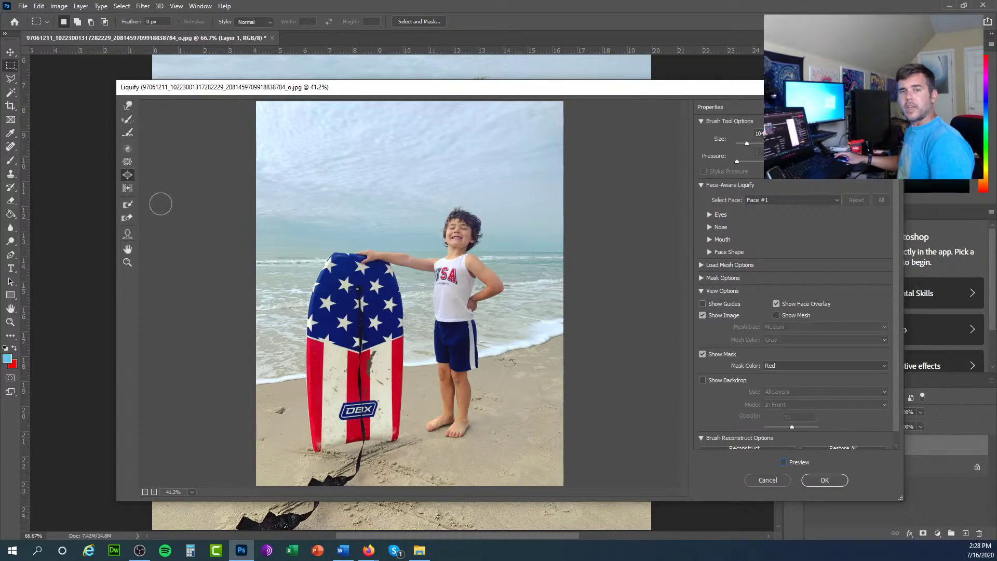
Try the Pucker tool on the boy's lower legs and toggle the preview to compare the reshaped body with the original
click(458, 373)
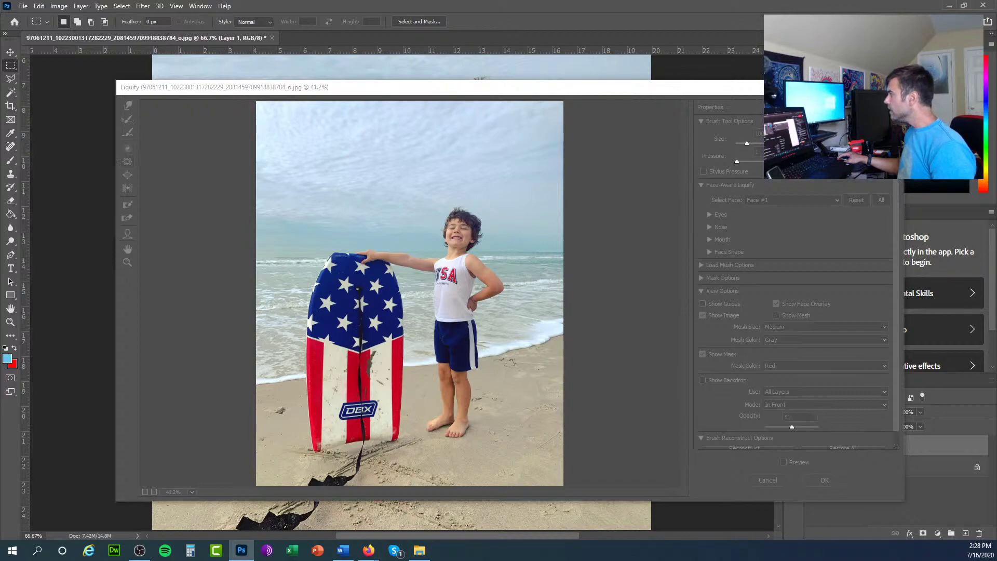
click(783, 462)
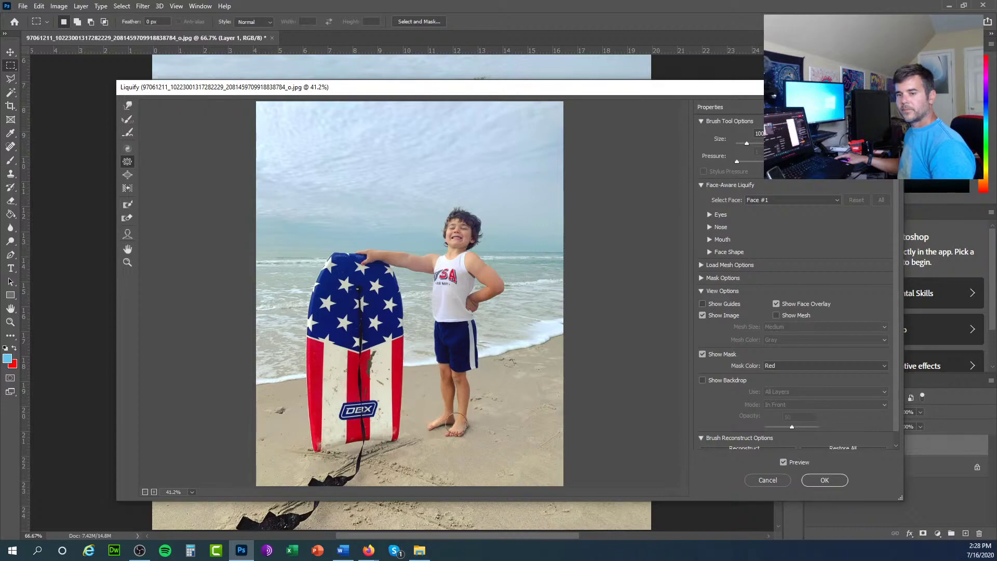
click(783, 463)
click(783, 462)
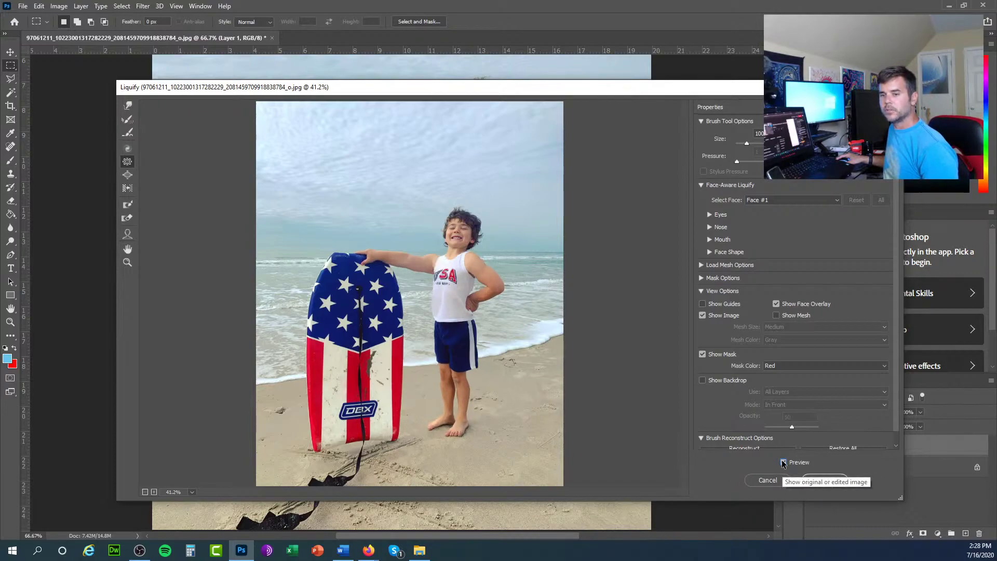
click(784, 462)
click(783, 462)
click(783, 463)
click(783, 462)
click(783, 462)
click(783, 463)
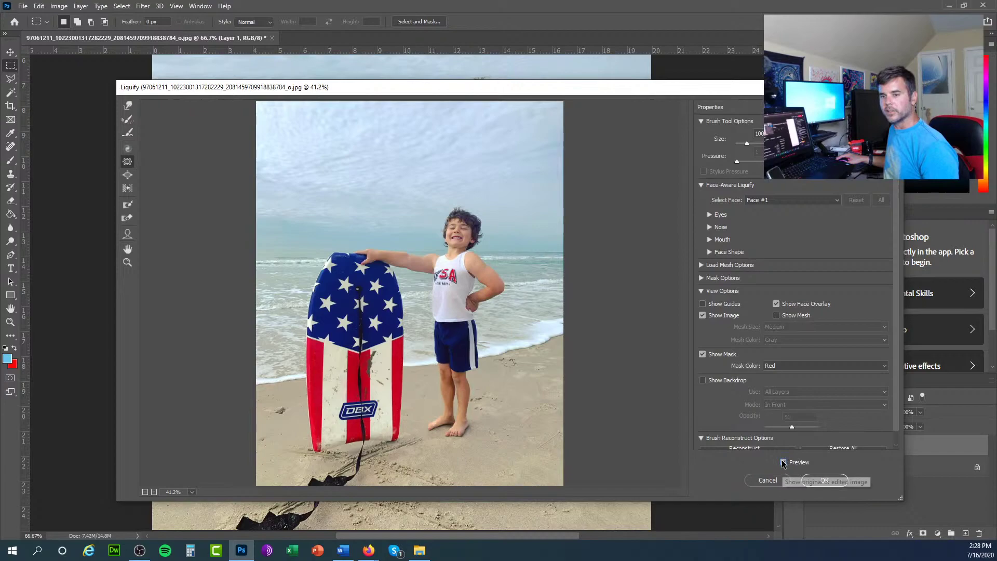
click(783, 462)
click(783, 462)
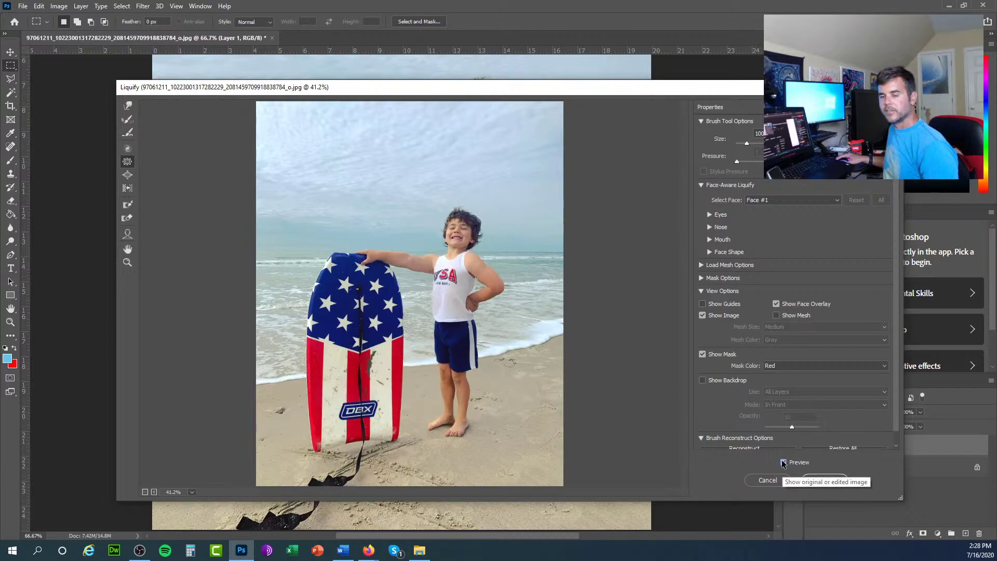
click(783, 462)
click(784, 463)
click(783, 462)
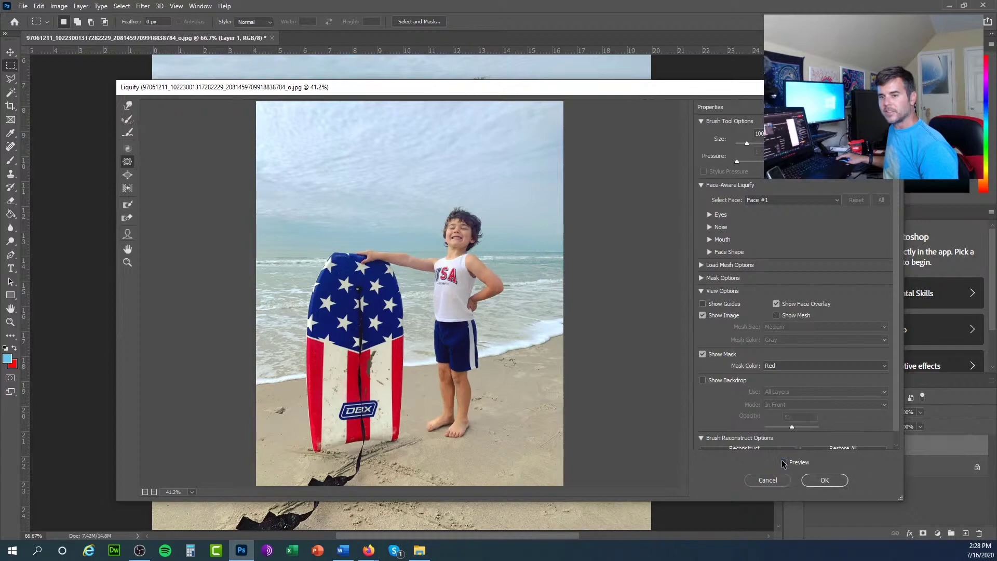
click(783, 463)
click(783, 463)
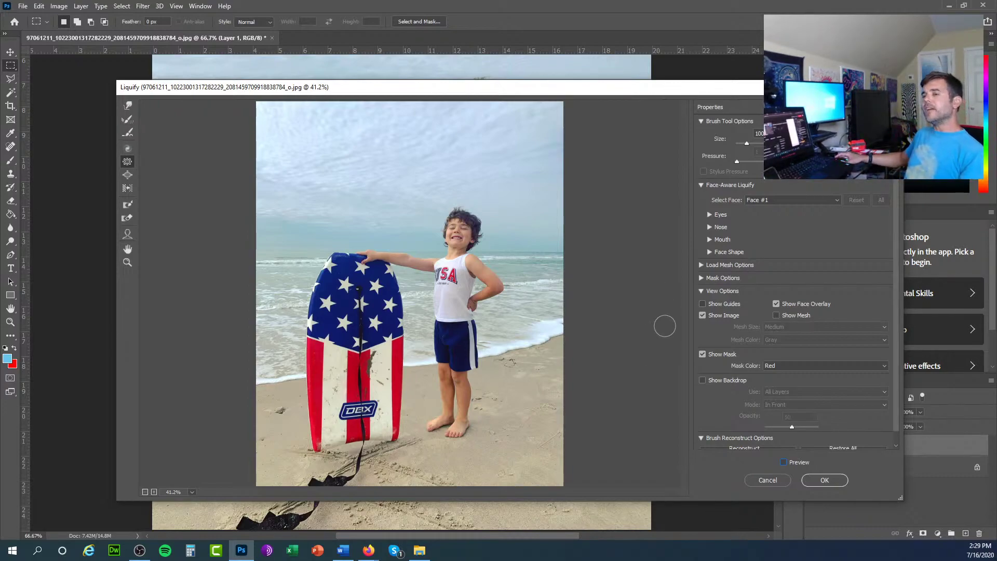
Look over the Face-Aware Liquify eye settings and cancel the Liquify filter
click(709, 213)
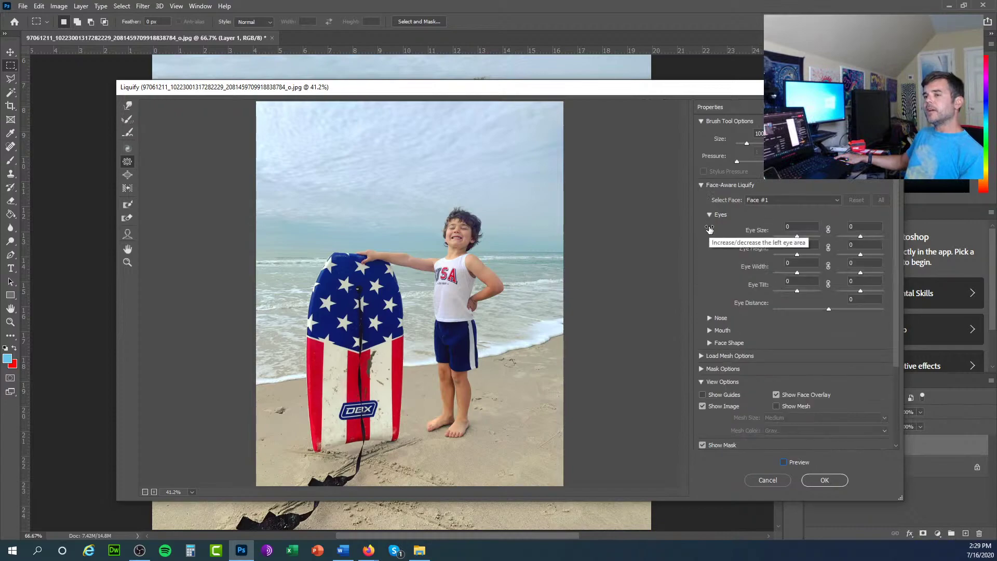
click(709, 216)
click(709, 215)
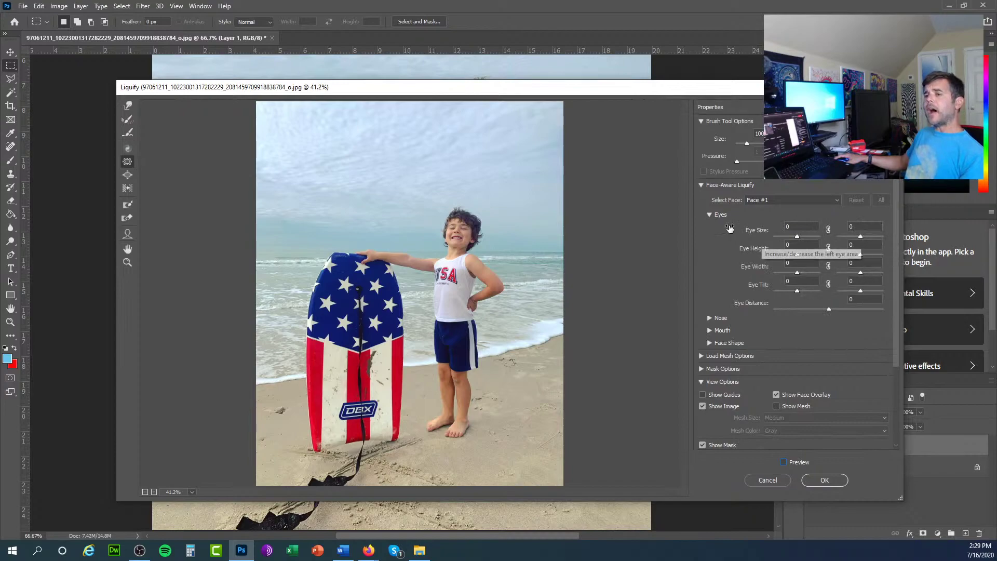
click(709, 216)
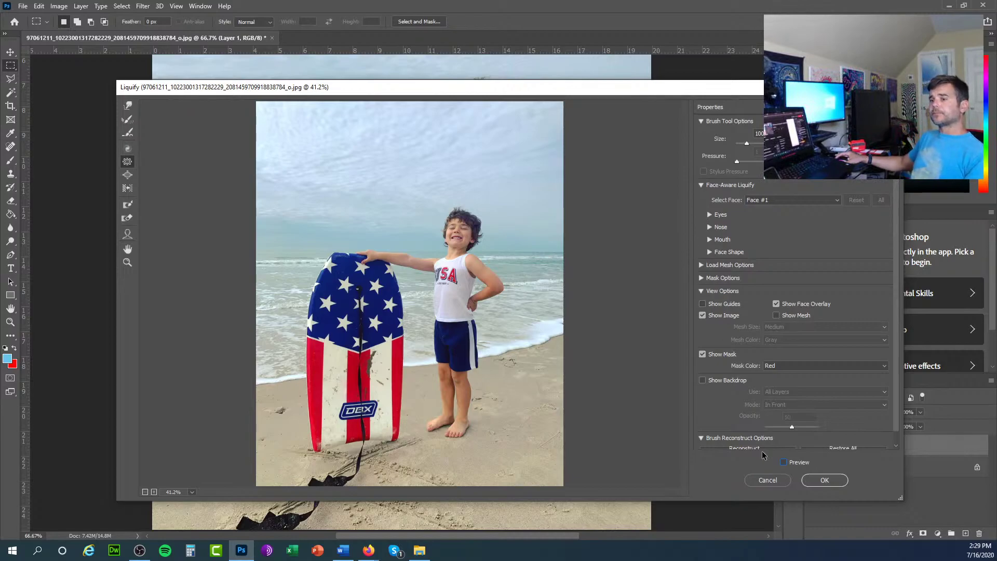
click(765, 481)
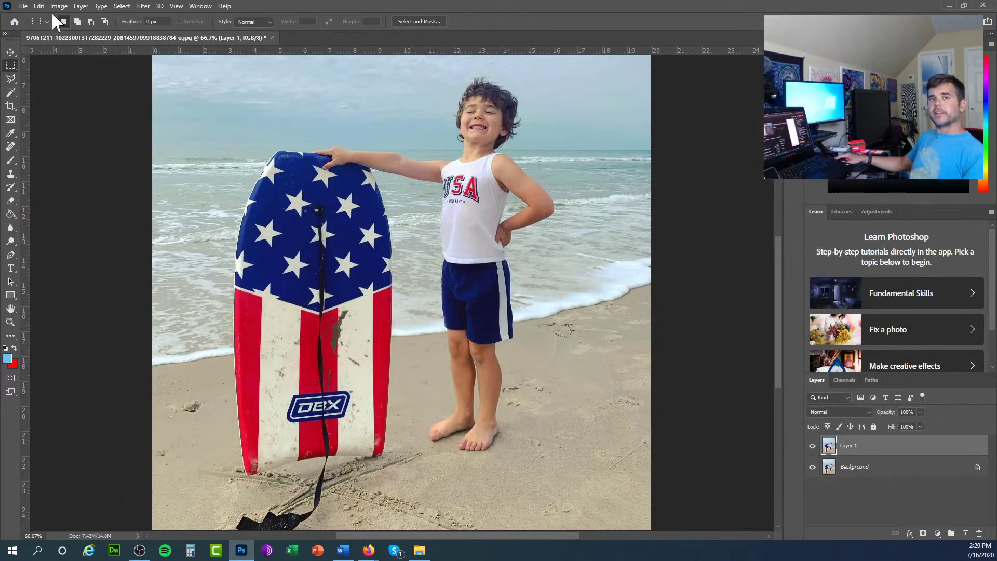
Open the sample image pairing a portrait with a green shirtless figure from the sampleImages folder, and close it again
click(23, 6)
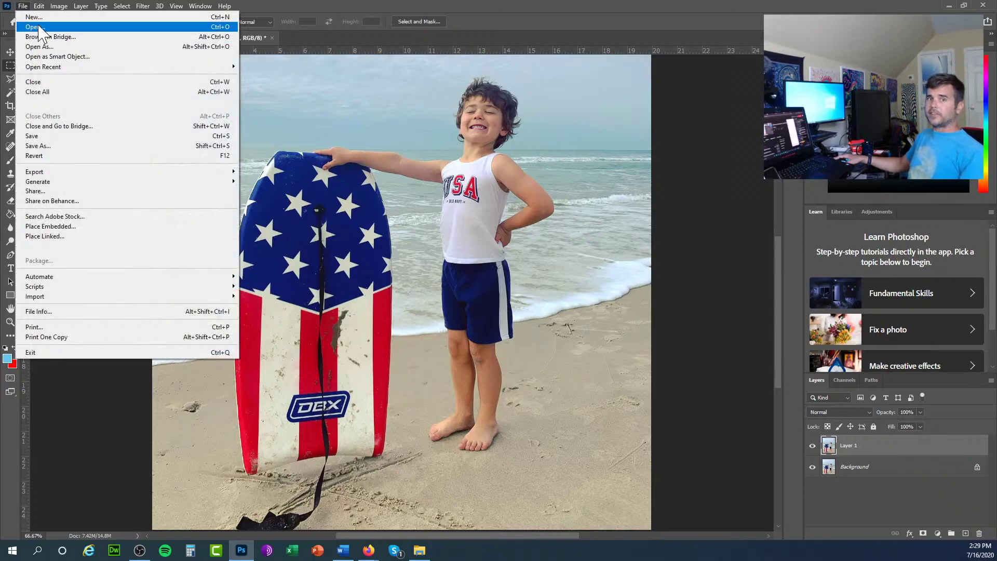
click(35, 27)
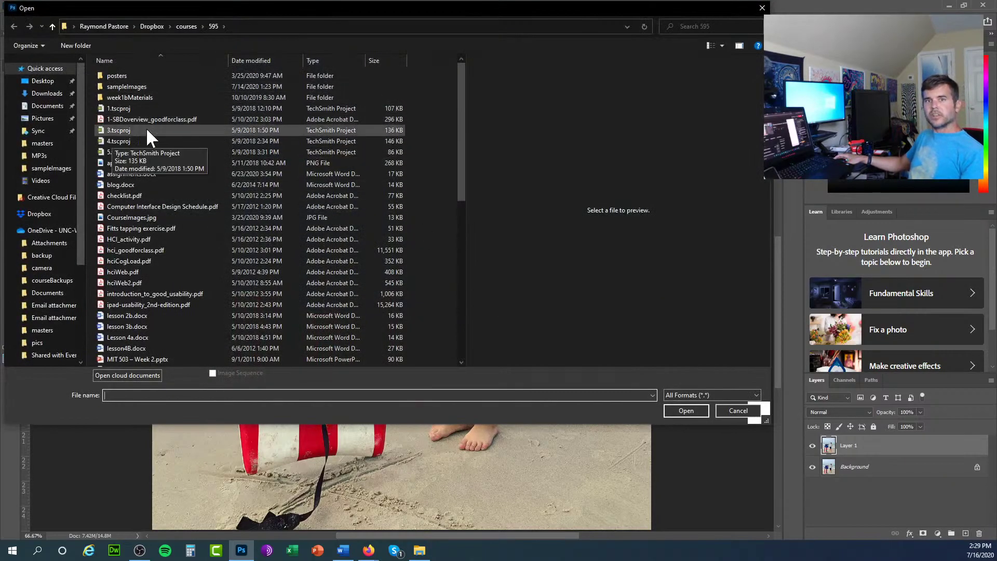
double_click(126, 86)
double_click(204, 87)
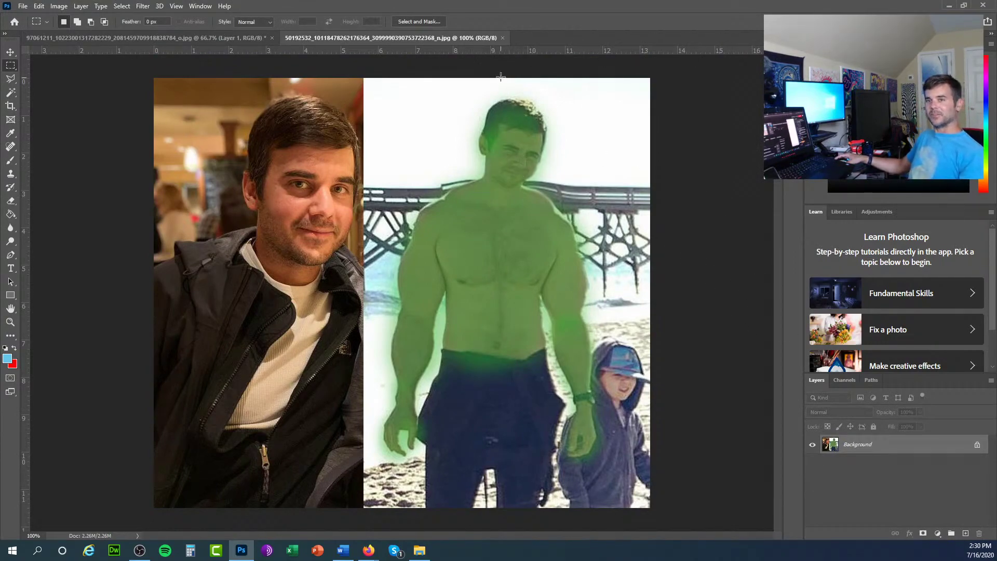
click(502, 38)
Open the sampleImages photo of two boys running through a sprinkler on the lawn
click(23, 6)
click(42, 29)
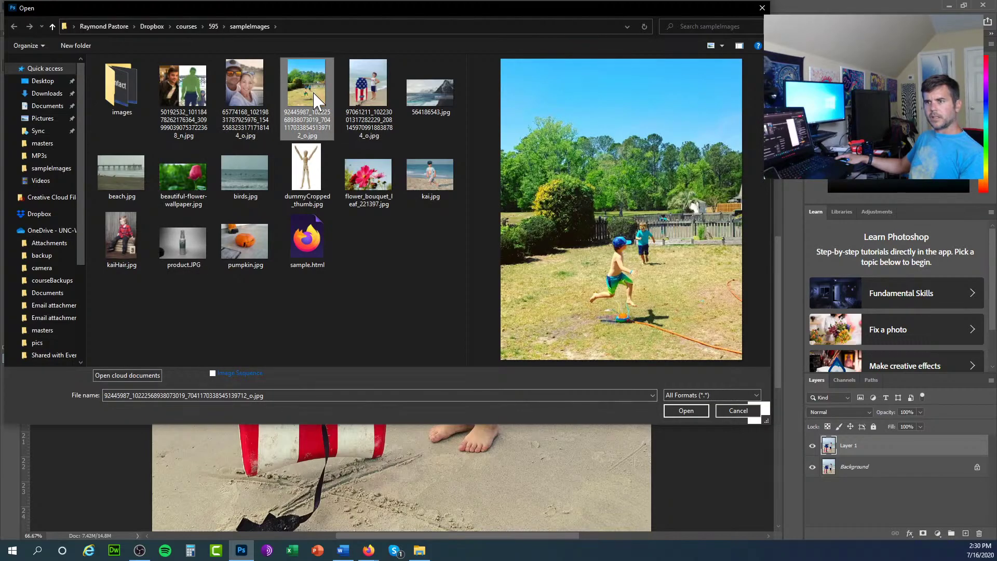
click(697, 410)
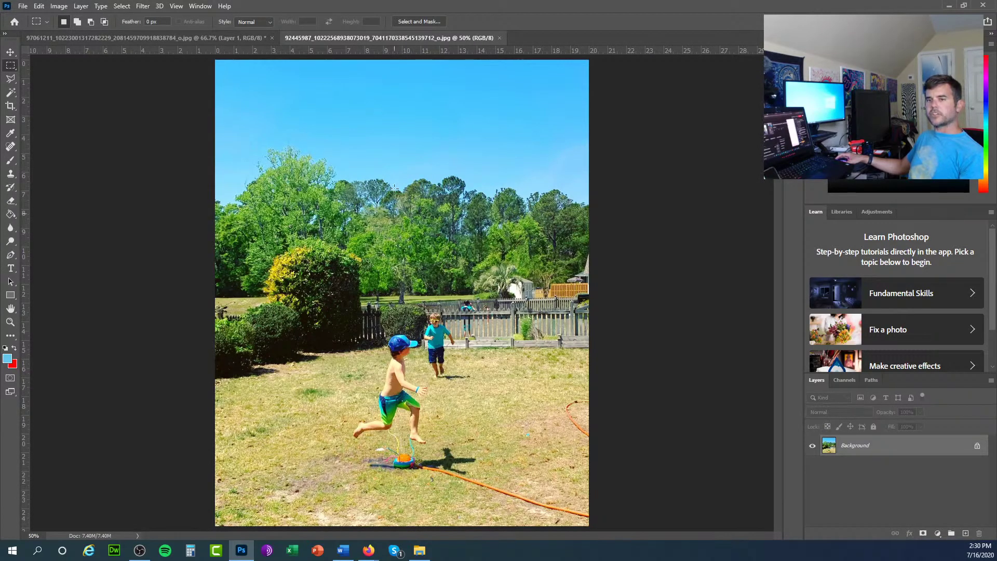
click(39, 6)
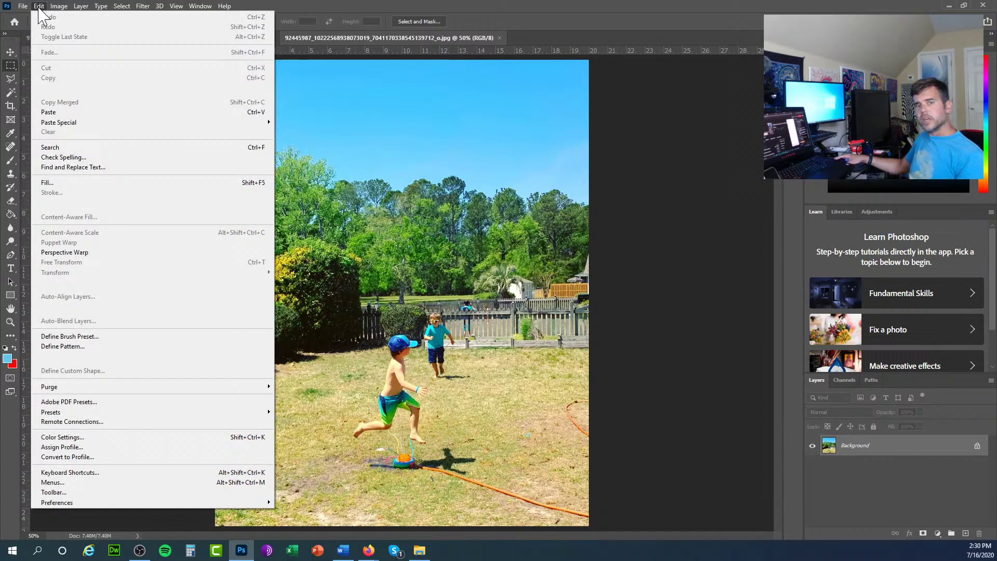
click(39, 6)
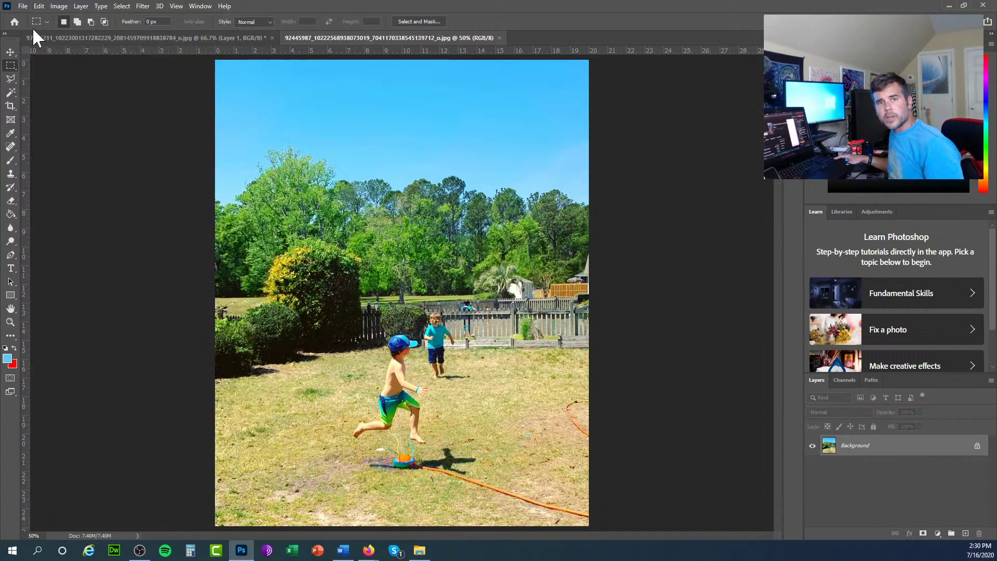
Crop the photo closely around the two running boys and the sprinkler, removing the sky and most of the trees
click(10, 106)
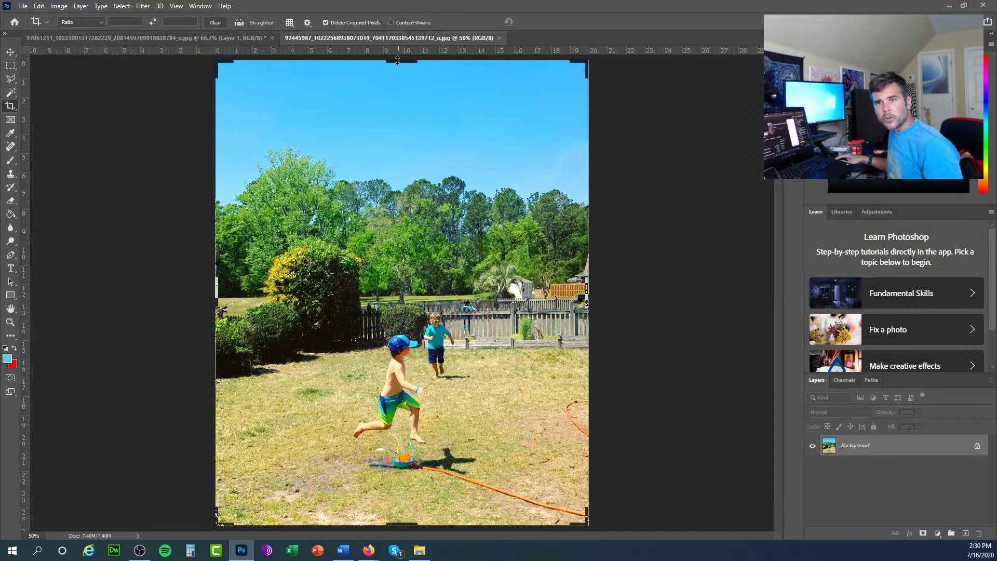
drag(422, 72, 561, 250)
drag(587, 292, 533, 293)
drag(414, 409, 410, 389)
drag(273, 300, 333, 301)
key(Return)
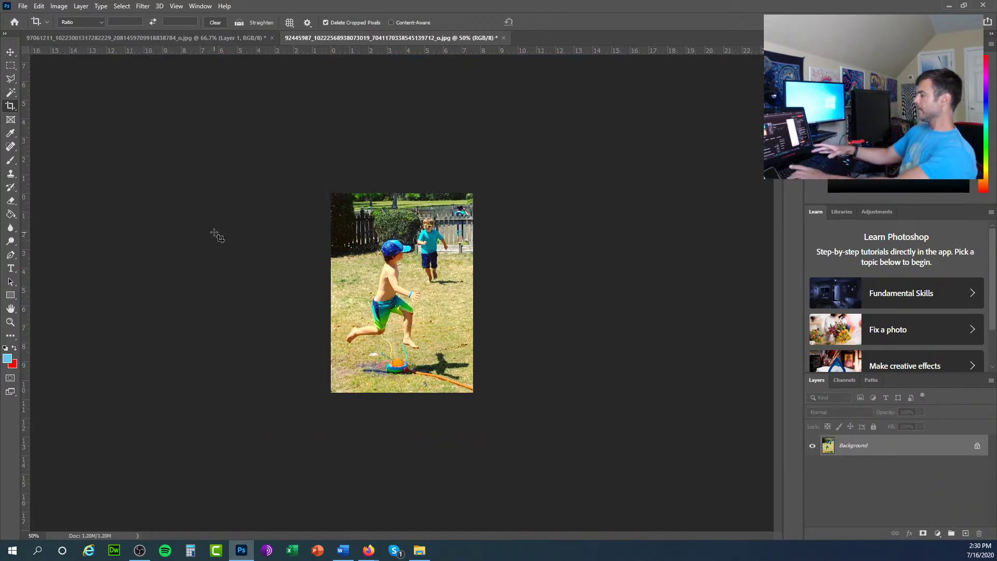
Zoom the cropped photo up to 300% and back to 100% to examine its pixel quality
key(ctrl+plus)
key(ctrl+plus)
key(ctrl+plus)
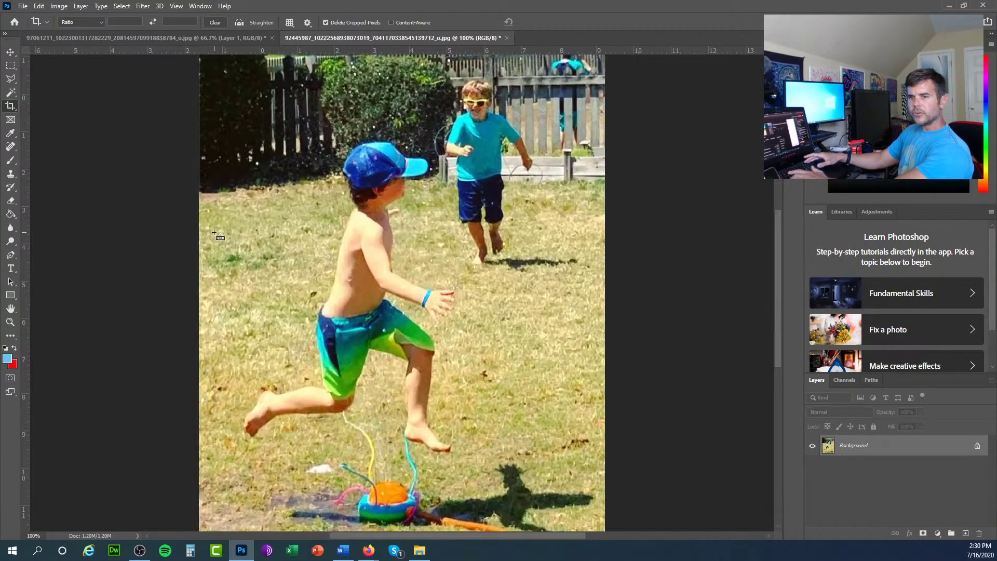
key(ctrl+minus)
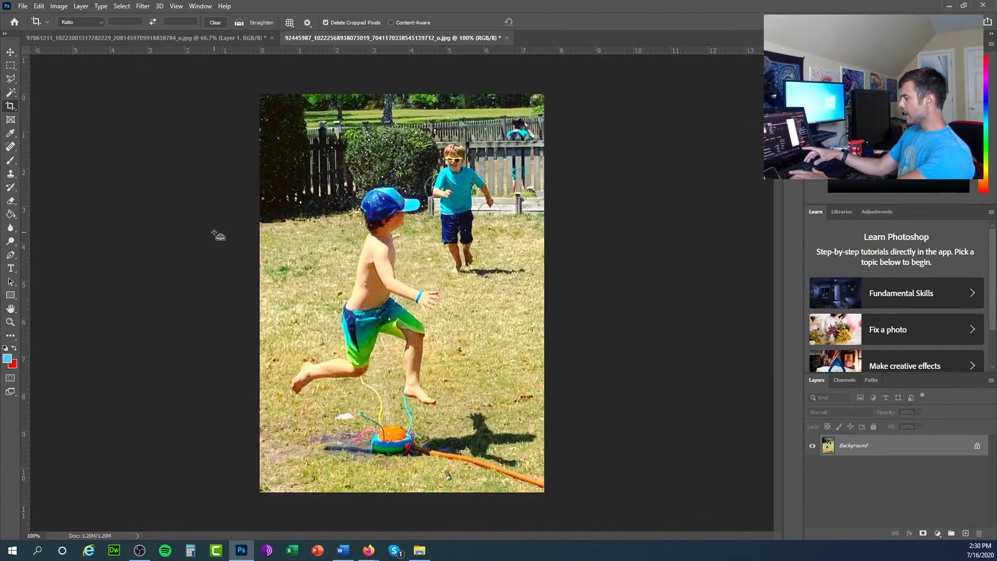
key(ctrl+plus)
key(ctrl+plus)
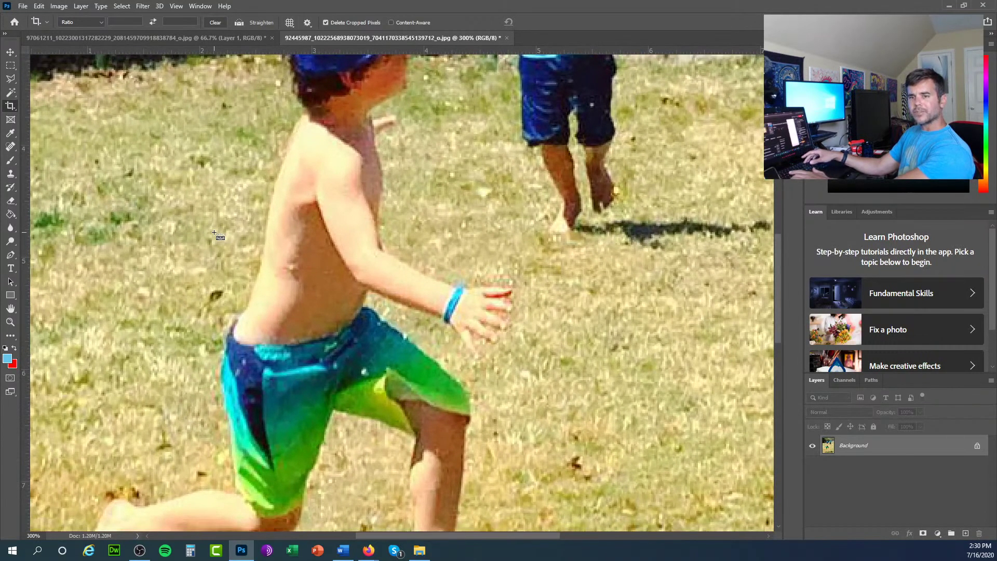
key(ctrl+minus)
key(ctrl+minus)
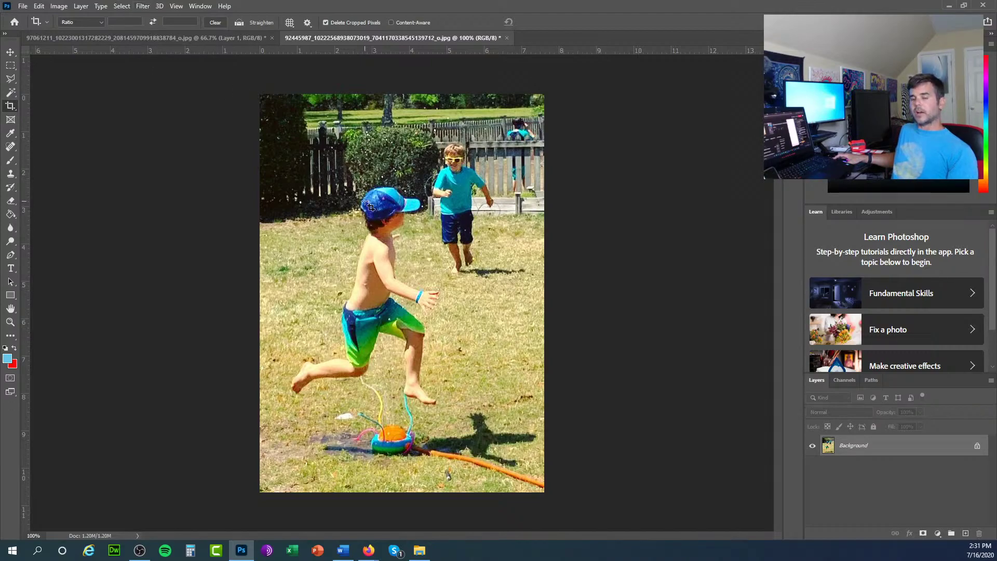
Try the Sharpen More filter on the cropped photo and undo it
click(144, 6)
mouse_move(176, 164)
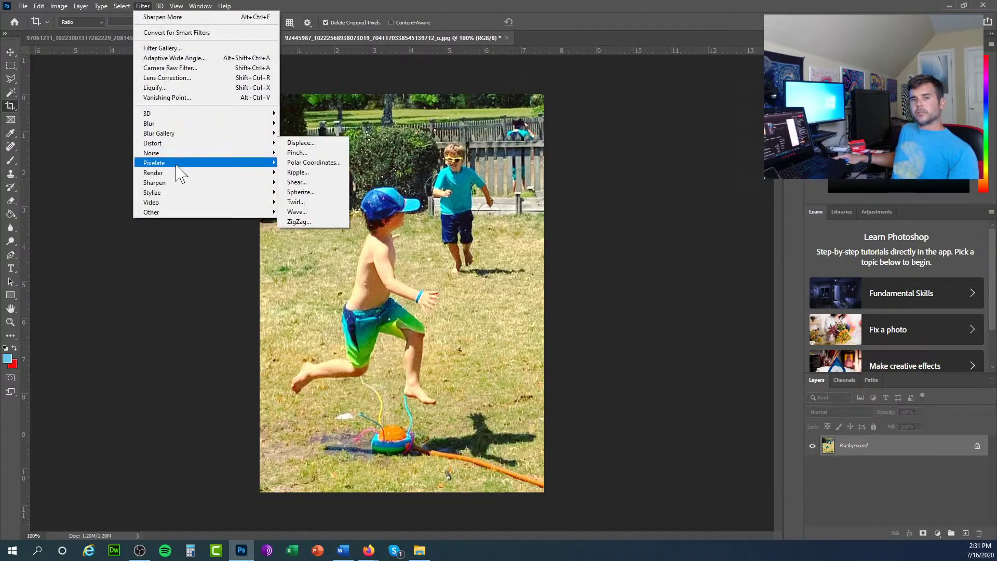
mouse_move(183, 184)
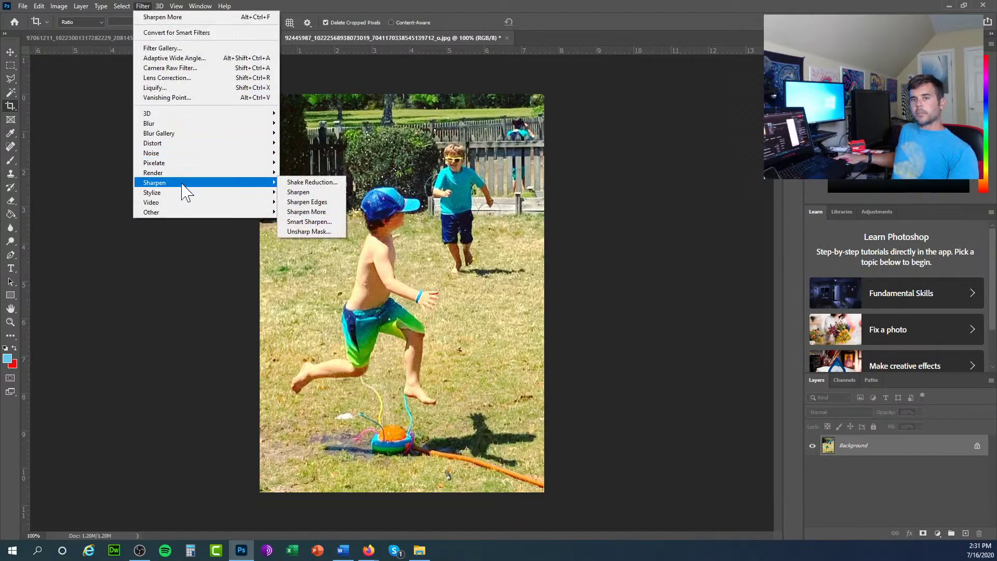
click(306, 212)
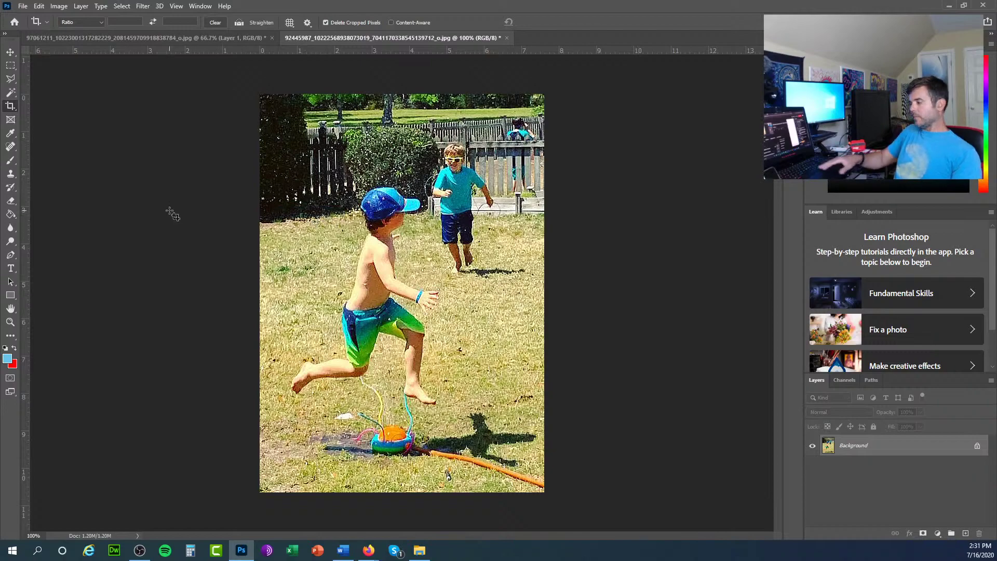
key(ctrl)
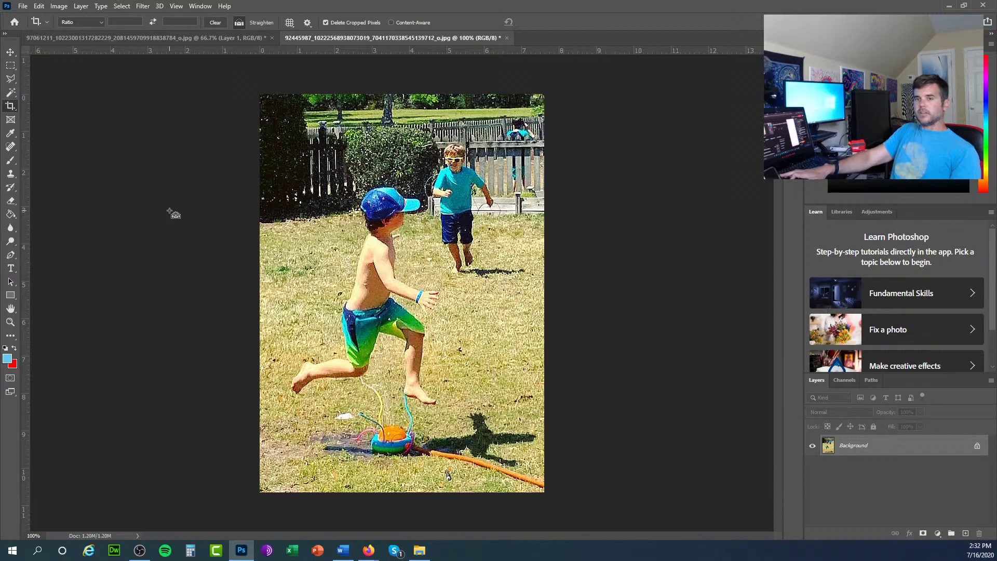
key(ctrl+z)
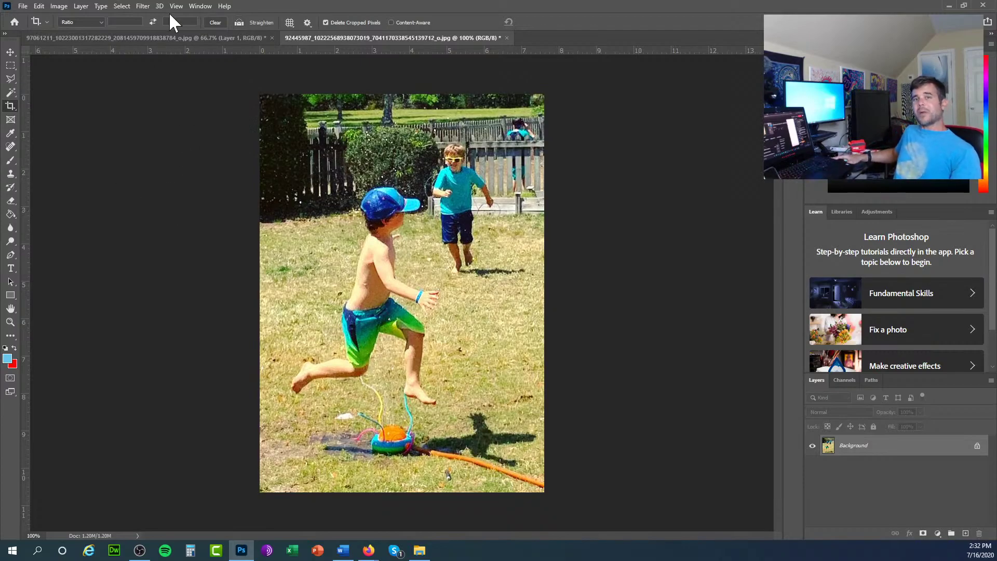
Apply the Sharpen filter to the cropped photo, undoing and redoing it to compare the two versions
click(146, 6)
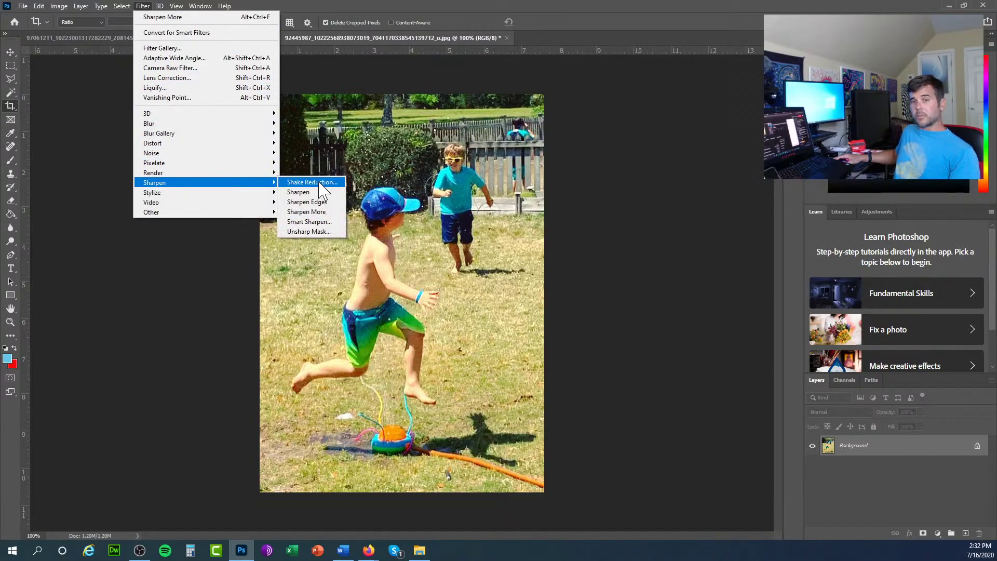
click(311, 192)
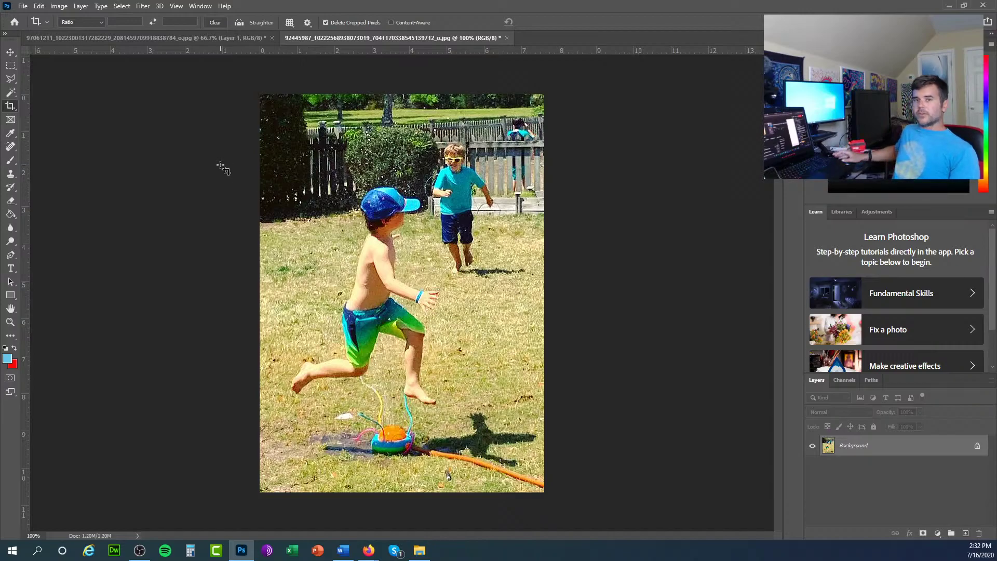
click(40, 7)
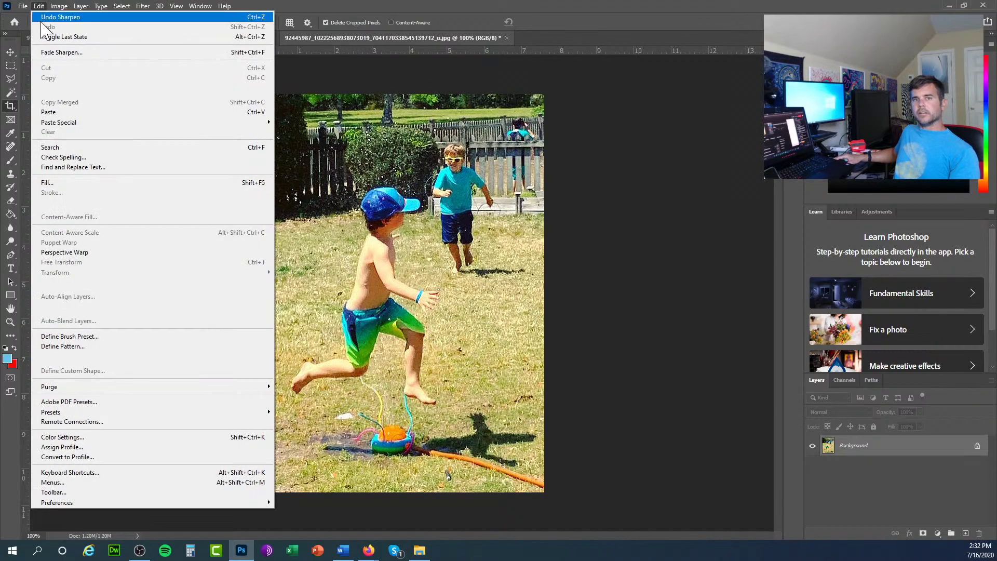
click(46, 18)
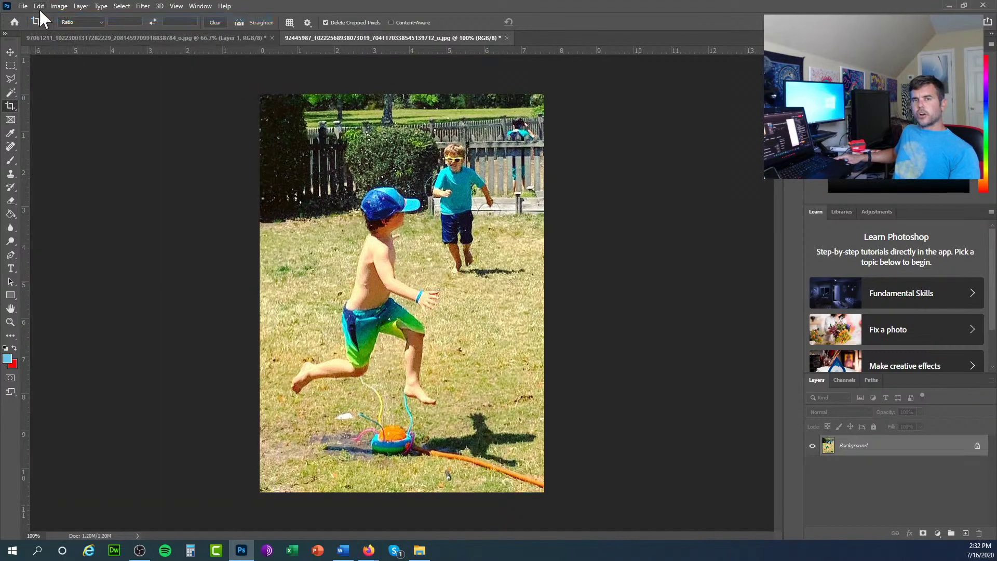
click(40, 6)
click(43, 27)
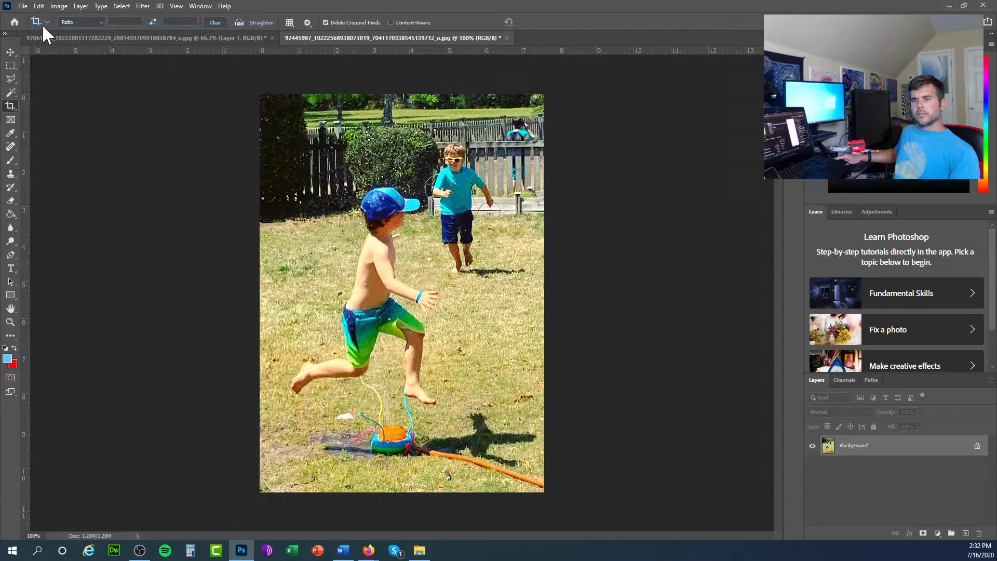
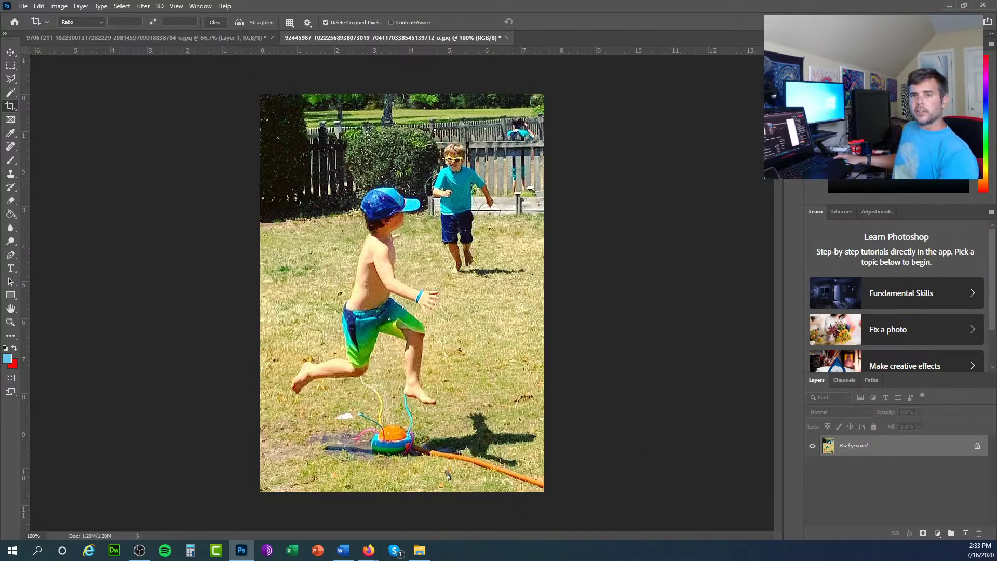
Show the rulers around the canvas
click(176, 6)
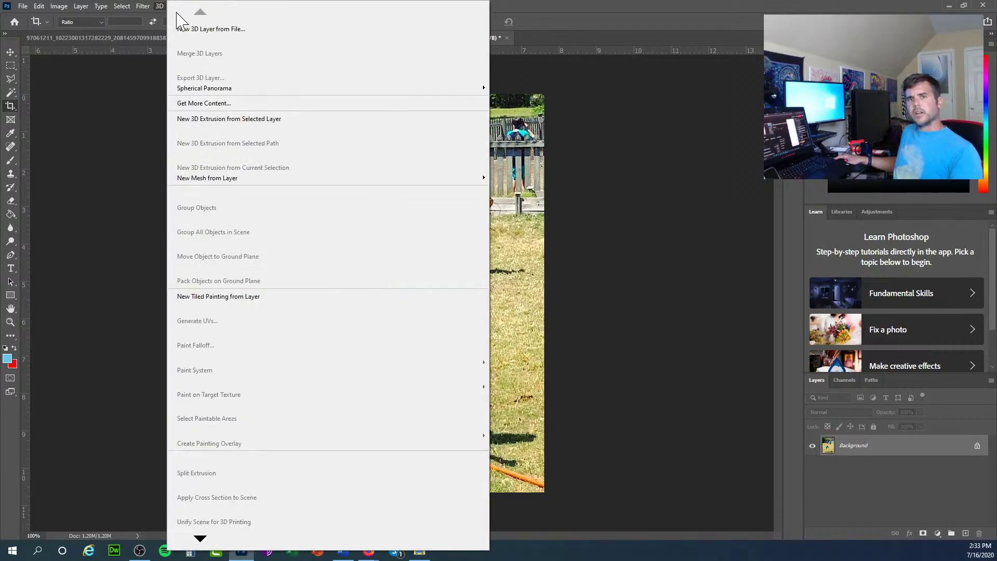
click(134, 141)
click(175, 7)
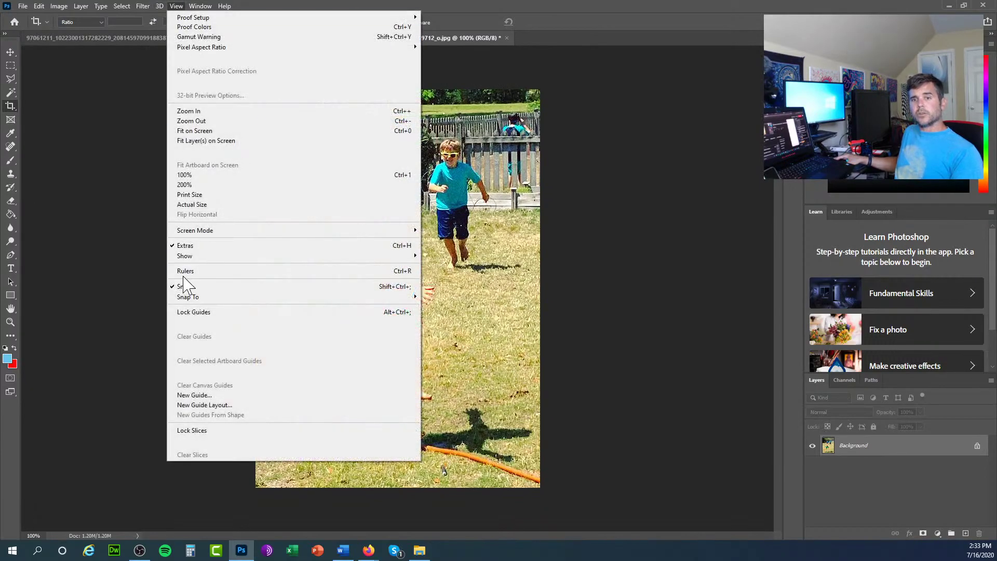
click(185, 271)
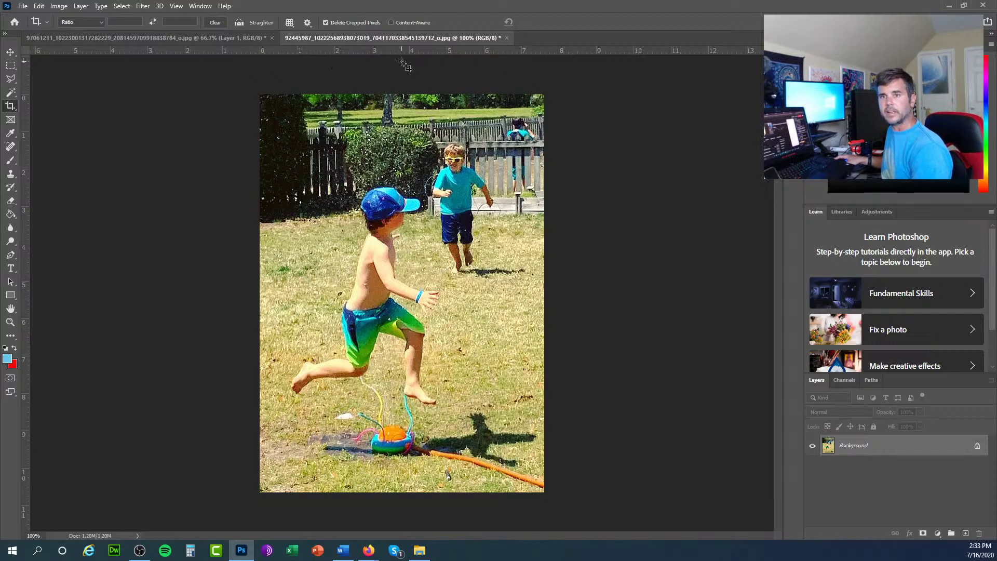
click(174, 6)
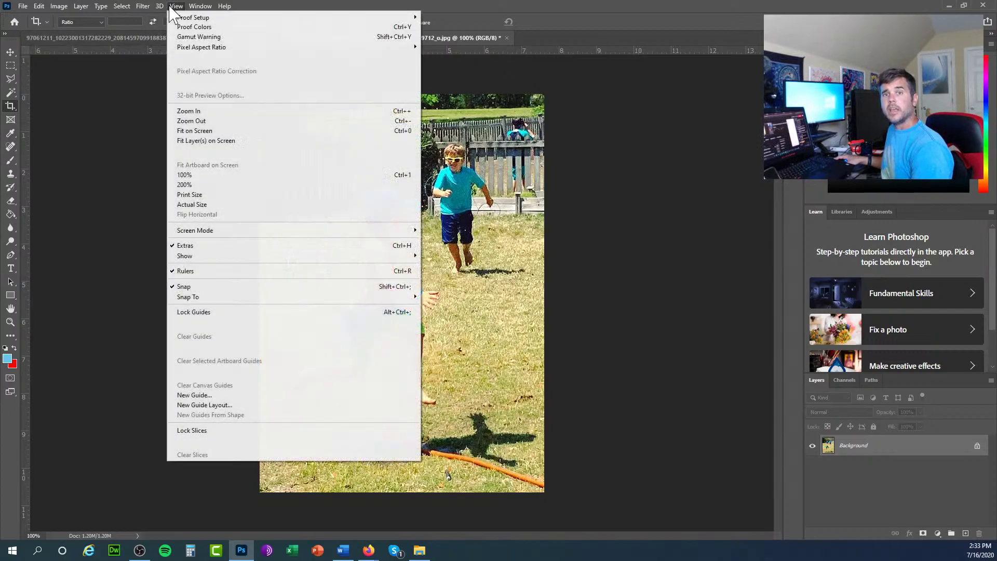
click(174, 6)
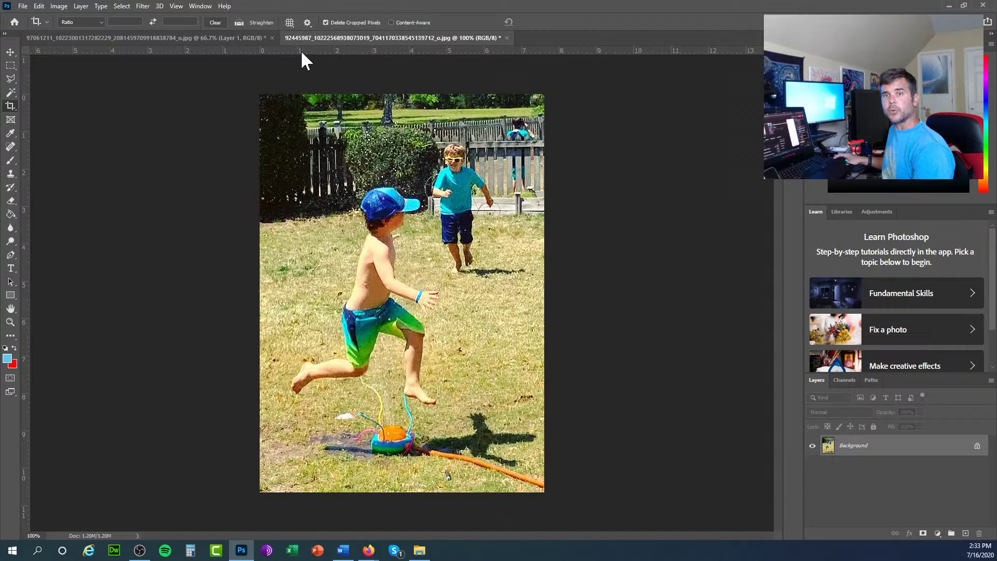
Place three horizontal guides at about 1.3, 5.5 and 8.3 and two vertical guides at about 2.6 and 4.9 on the rulers
drag(321, 51, 347, 145)
drag(23, 198, 442, 224)
drag(350, 47, 392, 405)
drag(297, 52, 381, 300)
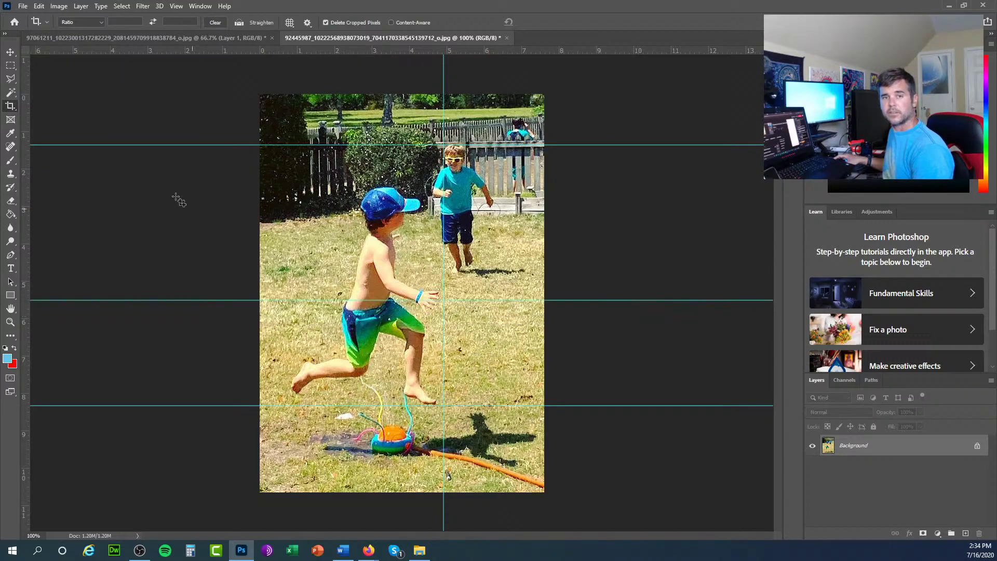
click(16, 190)
drag(24, 192, 359, 218)
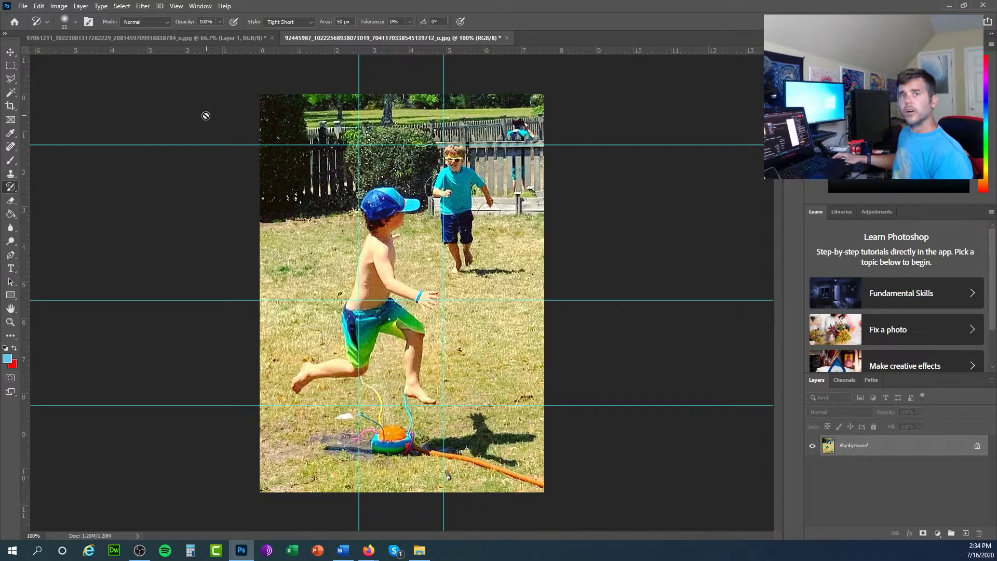
Show the grid over the cropped photo and hide it again
click(176, 6)
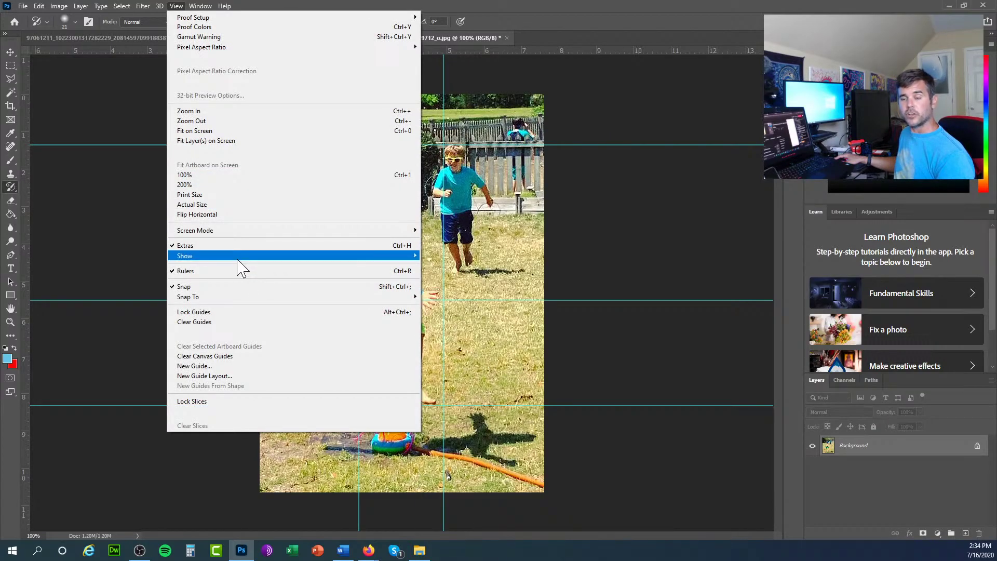
mouse_move(239, 257)
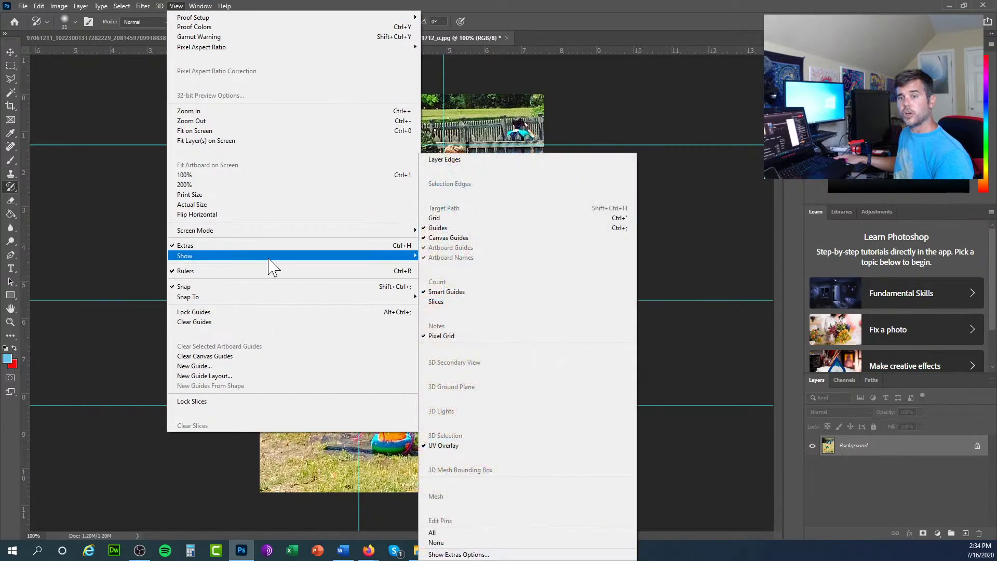
click(435, 218)
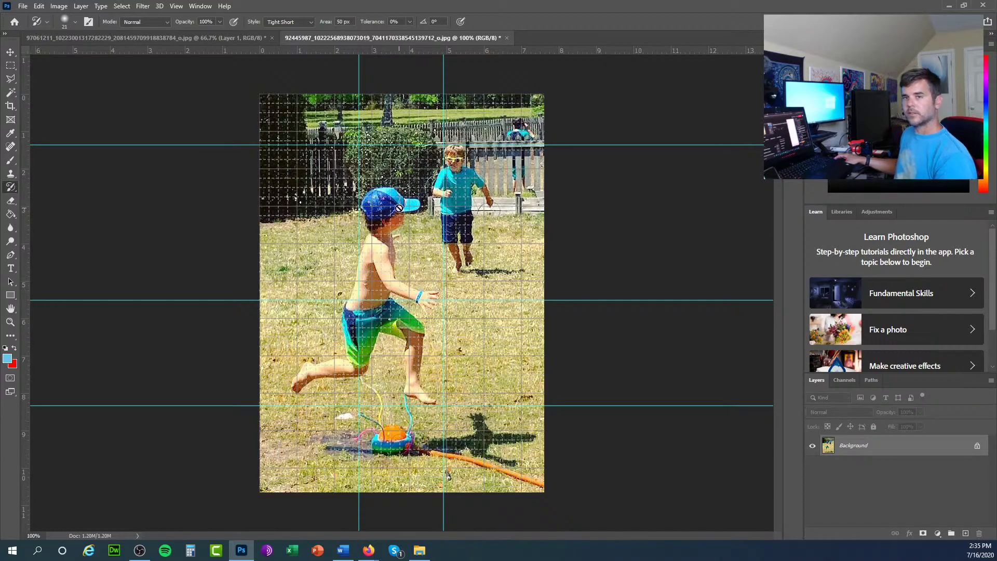
click(177, 6)
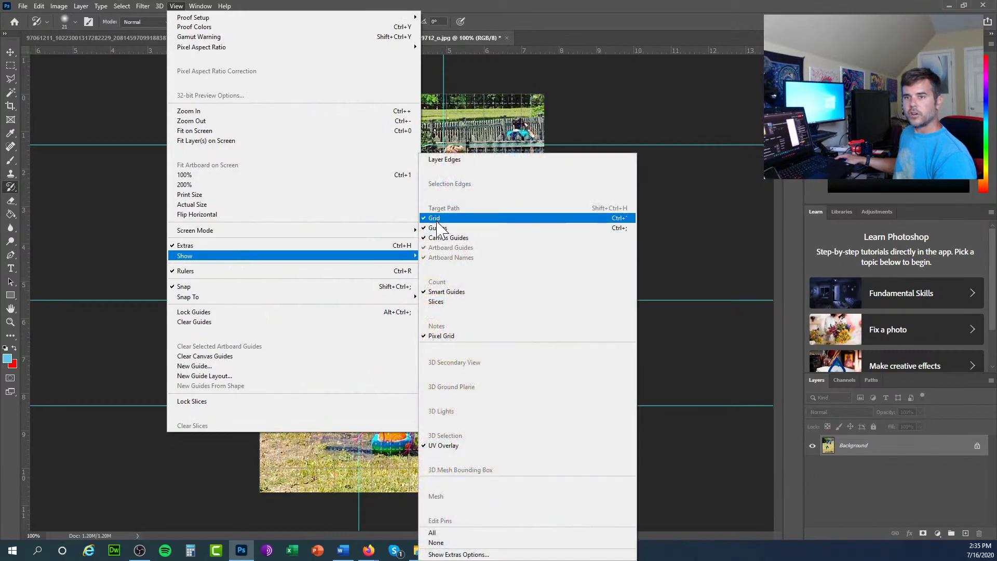
click(436, 218)
Hide the guides on the cropped photo
click(174, 6)
mouse_move(327, 257)
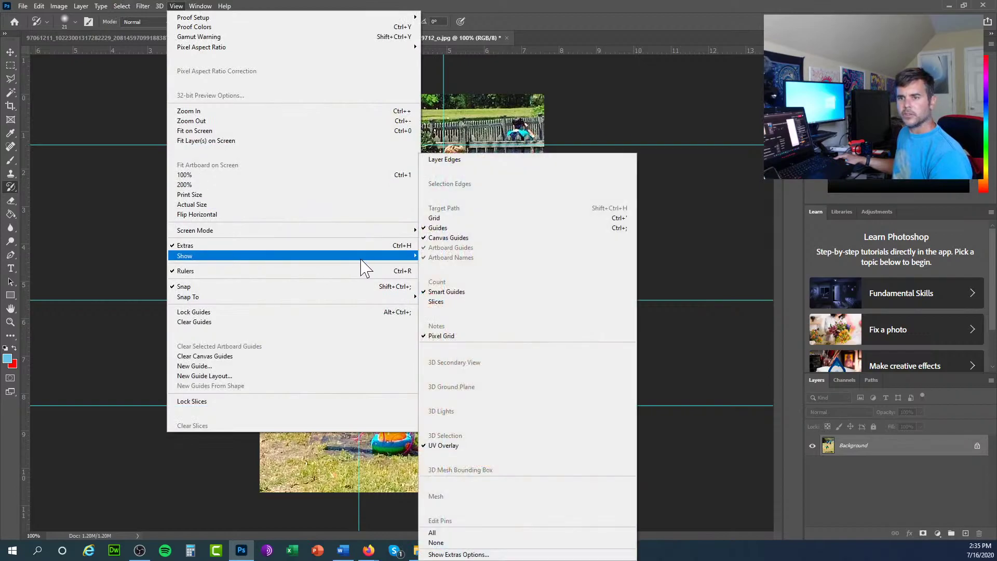
click(438, 229)
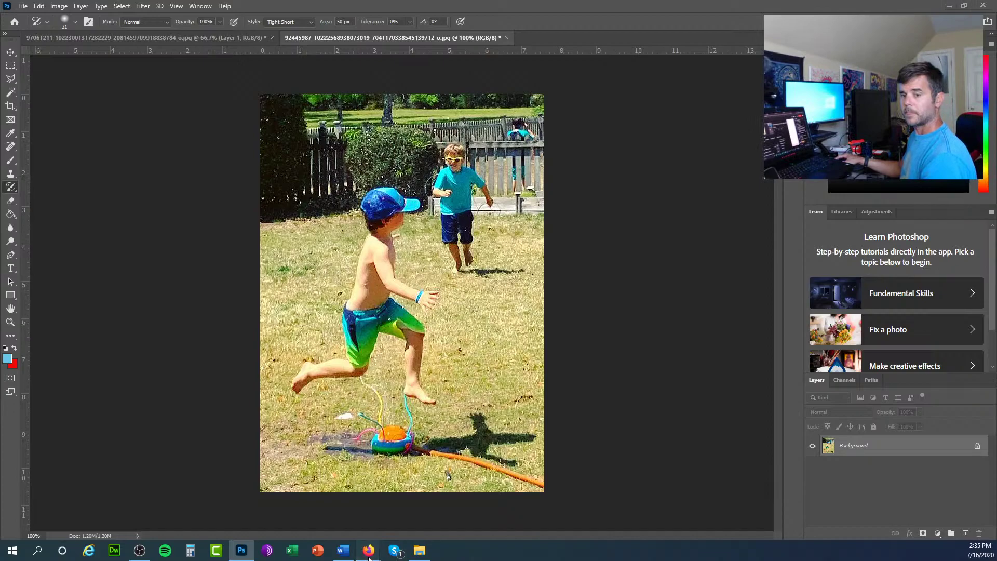
Switch to Firefox and examine the Twitch overlay design and the three free Template.net website templates for overlay and gradient ideas
mouse_move(369, 550)
click(314, 514)
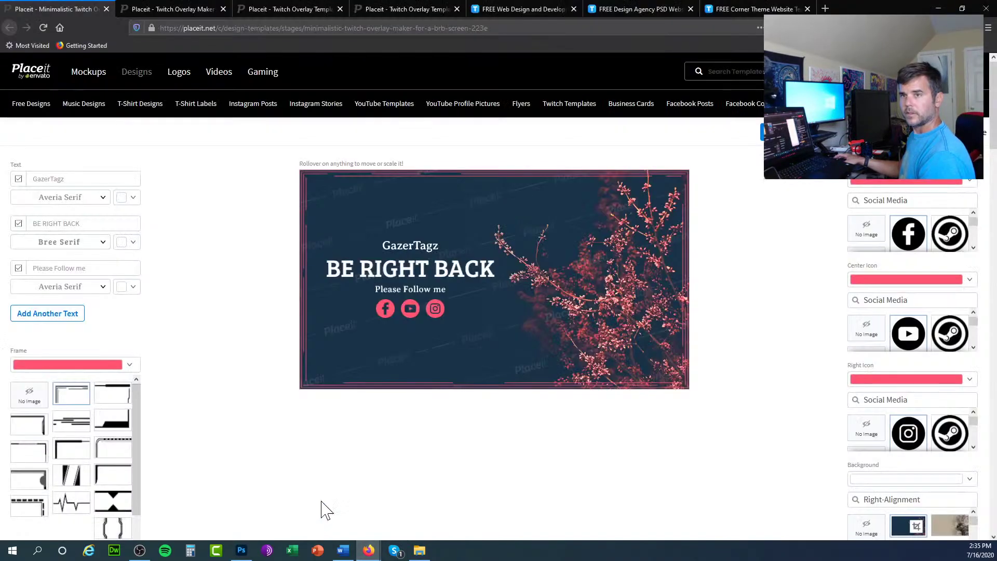
click(527, 9)
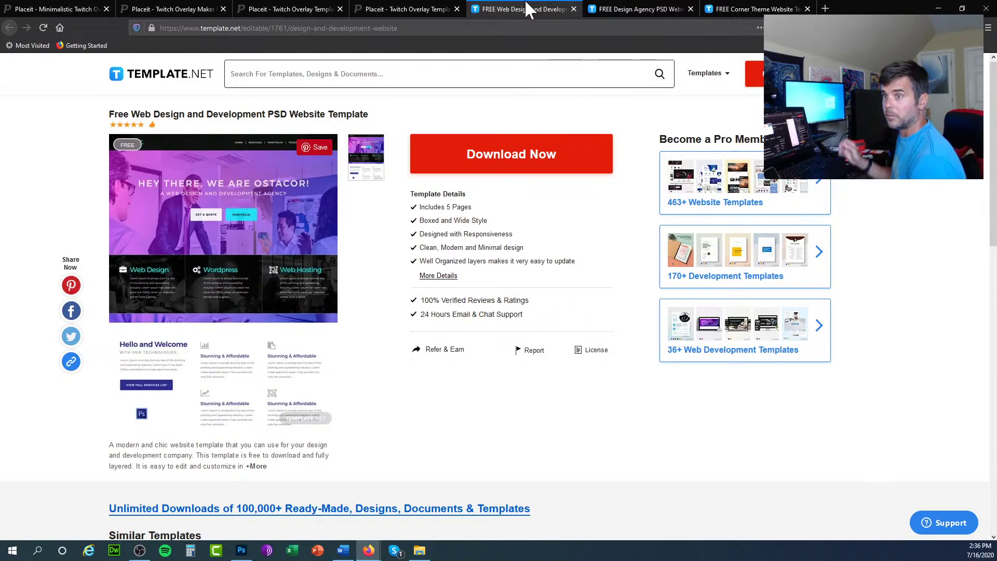
click(630, 10)
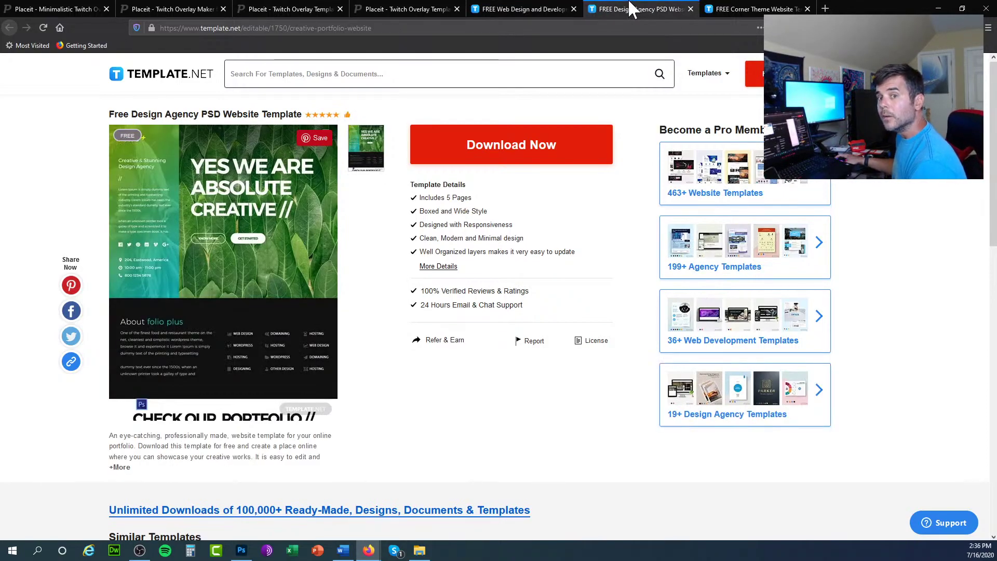
click(748, 9)
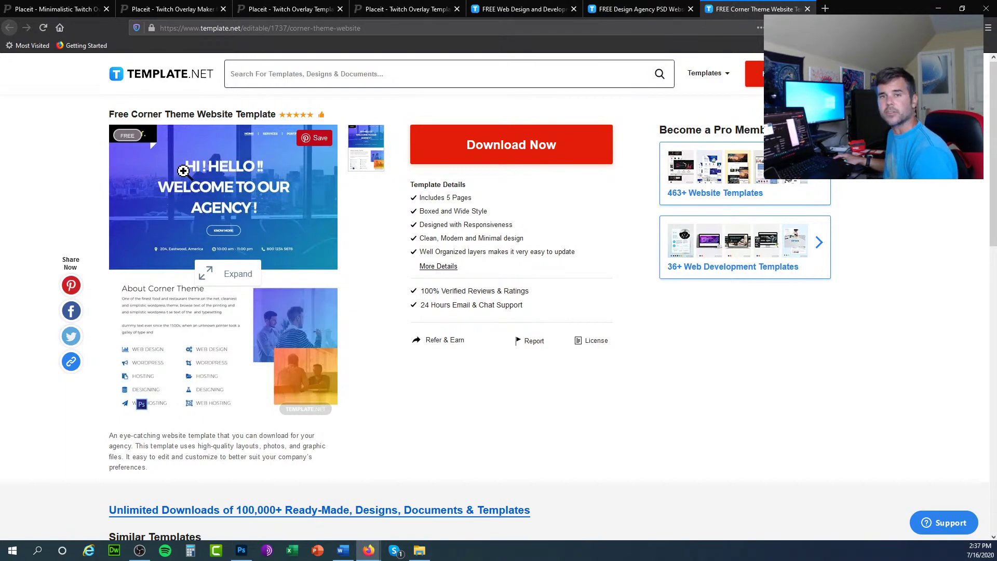
click(517, 8)
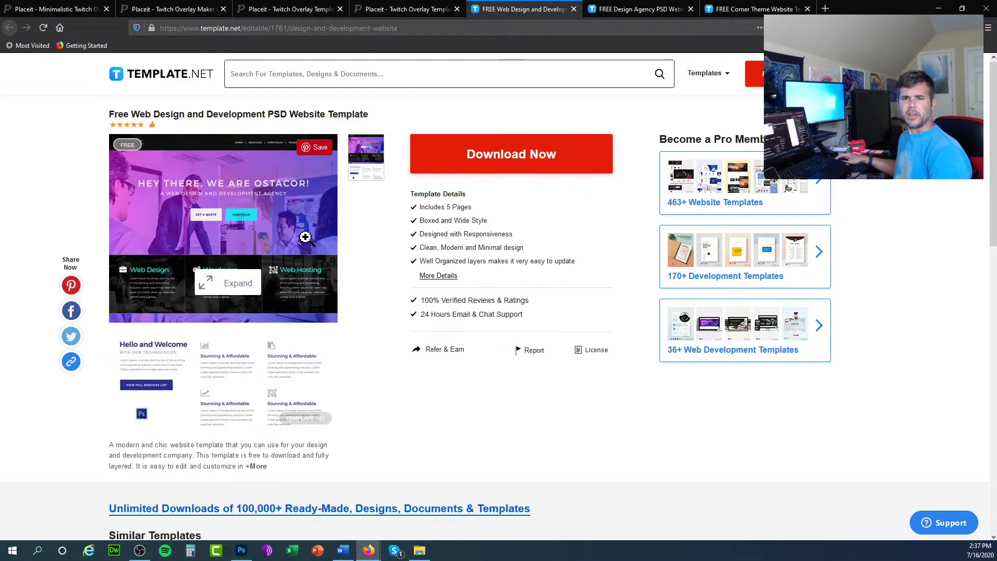
key(ctrl+Tab)
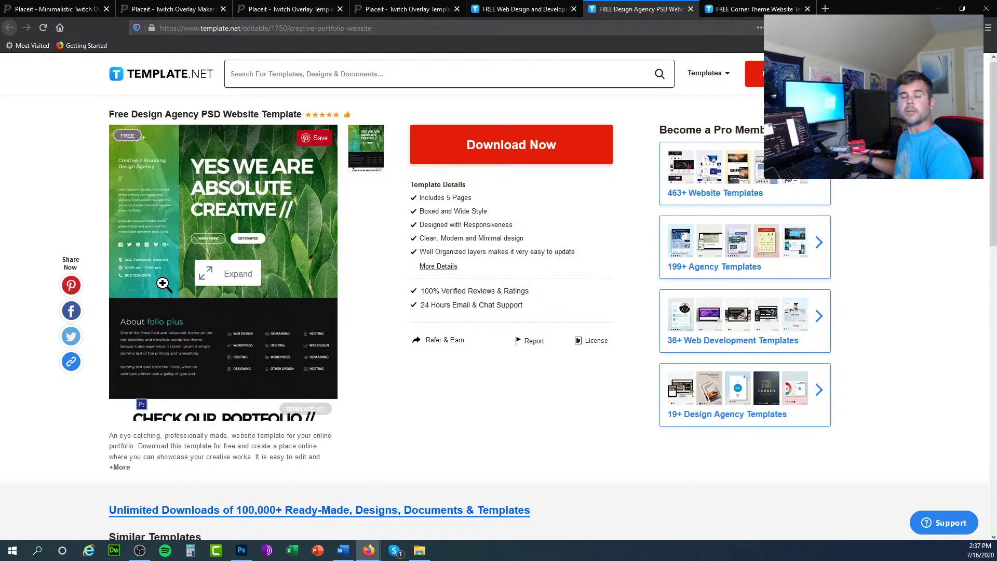
click(776, 8)
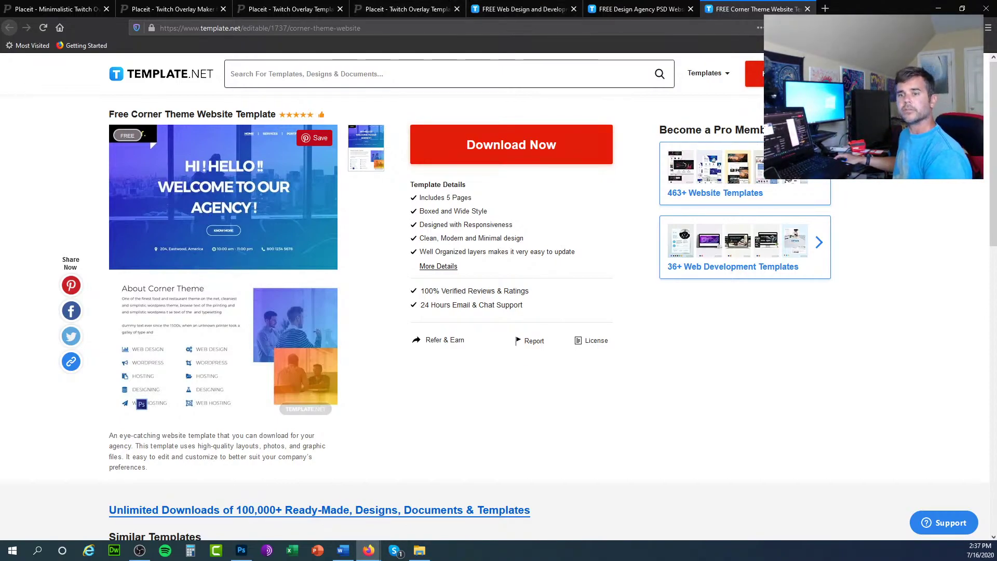
Switch back to Photoshop and open flower_bouquet_leaf_221397.jpg from the sampleImages folder
click(241, 550)
click(25, 6)
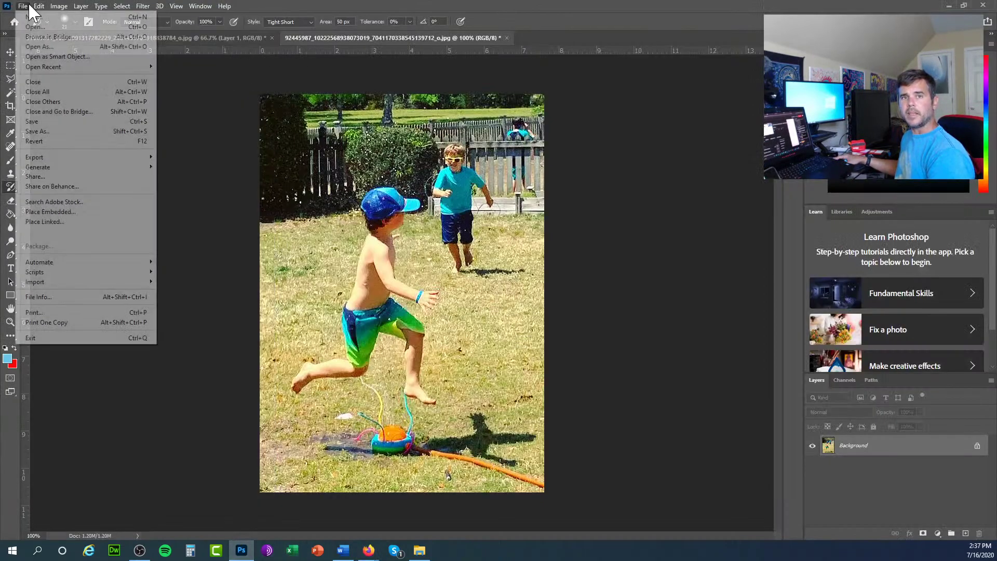
click(31, 27)
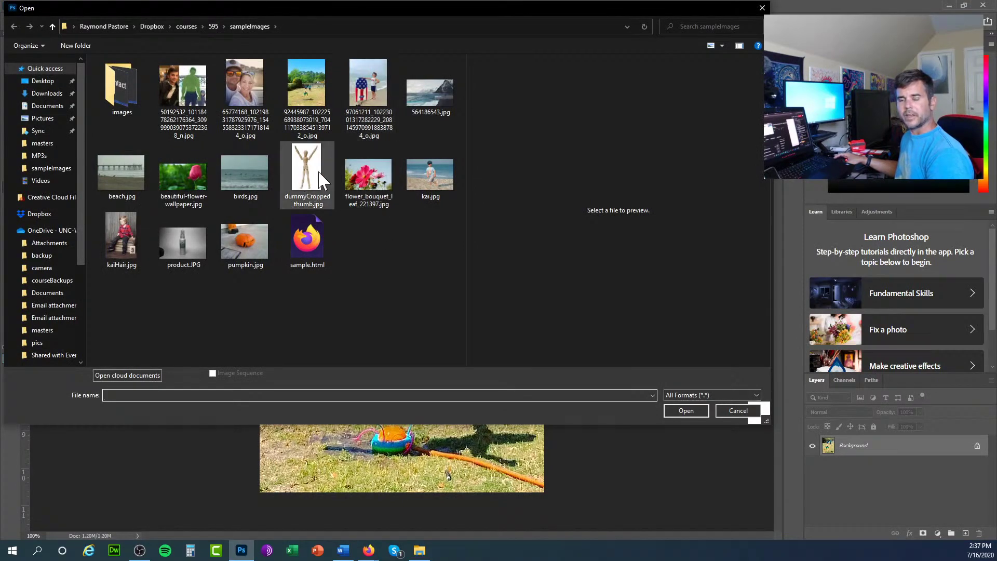
click(361, 174)
click(693, 412)
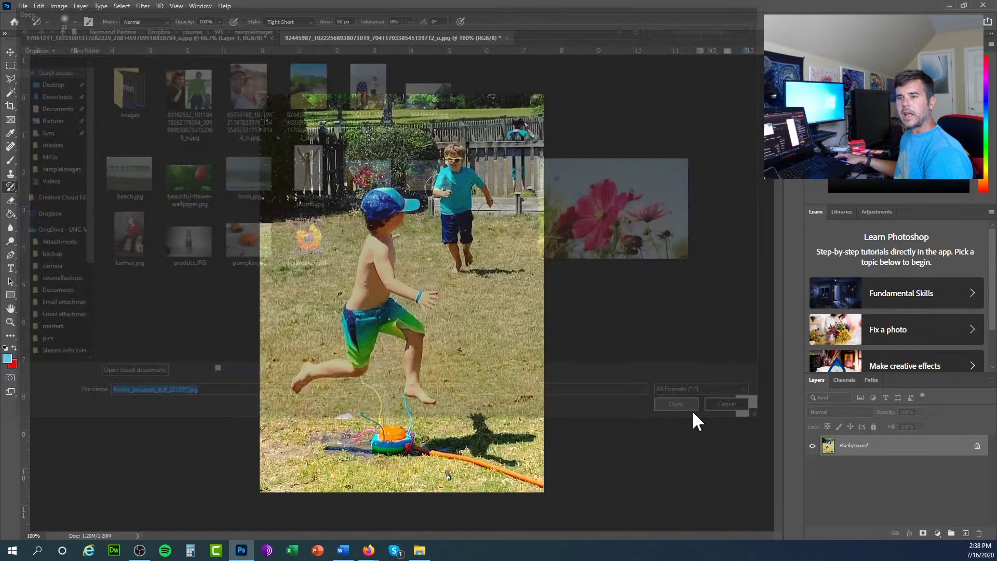
key(ctrl+plus)
key(ctrl+plus)
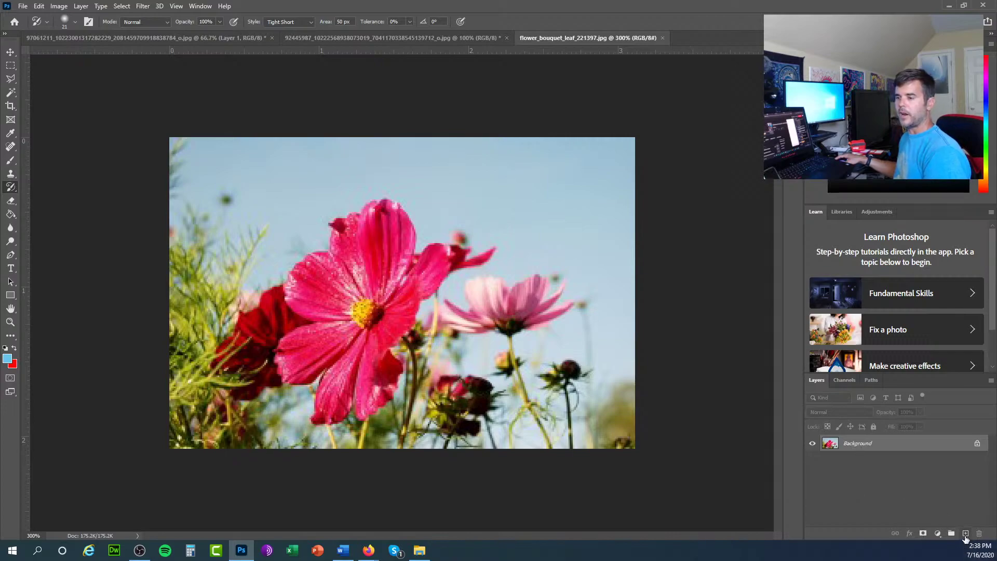
Add a new layer above the flower photo and set the foreground color to magenta #d52cf3
click(965, 533)
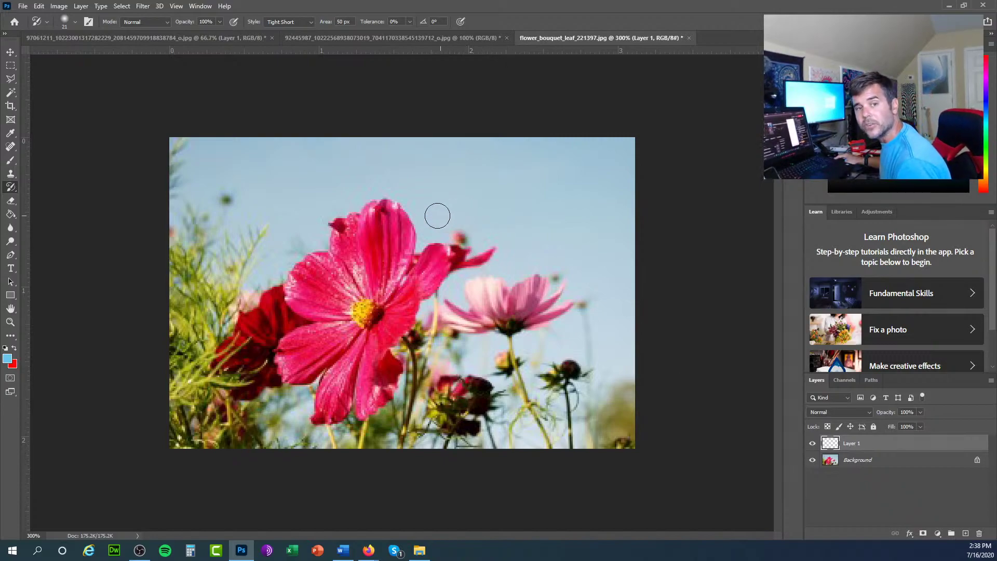
click(7, 359)
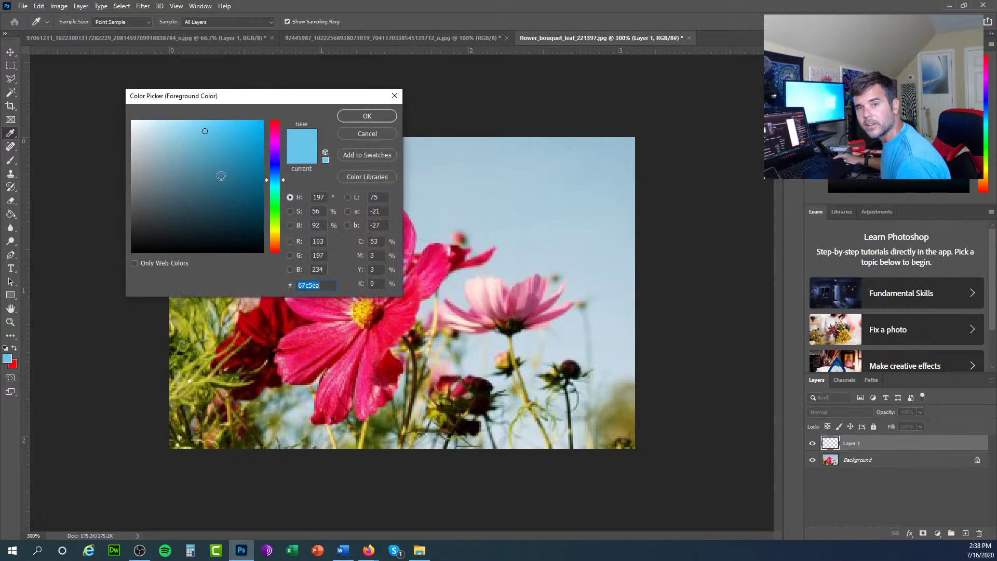
click(269, 150)
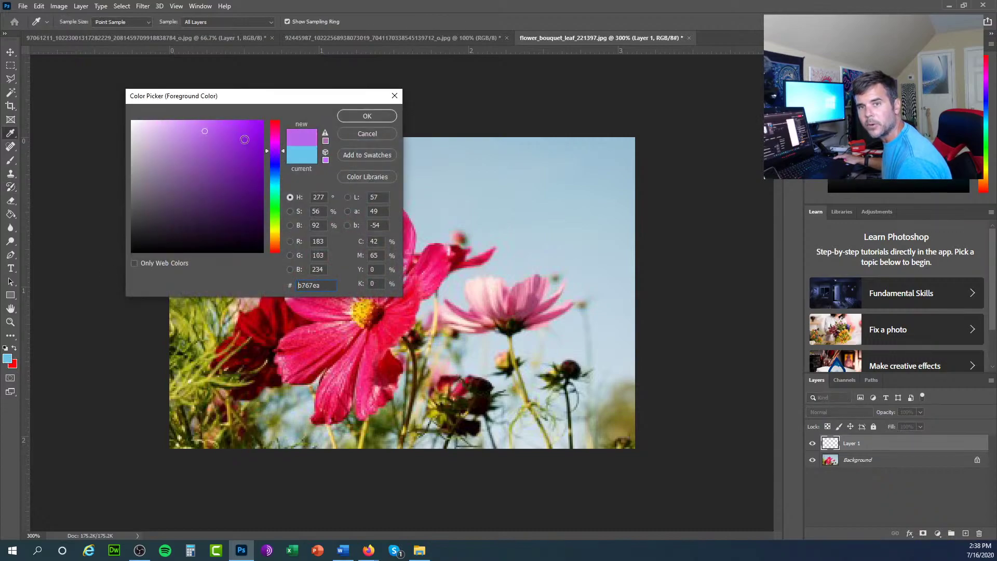
click(230, 127)
drag(267, 152, 273, 145)
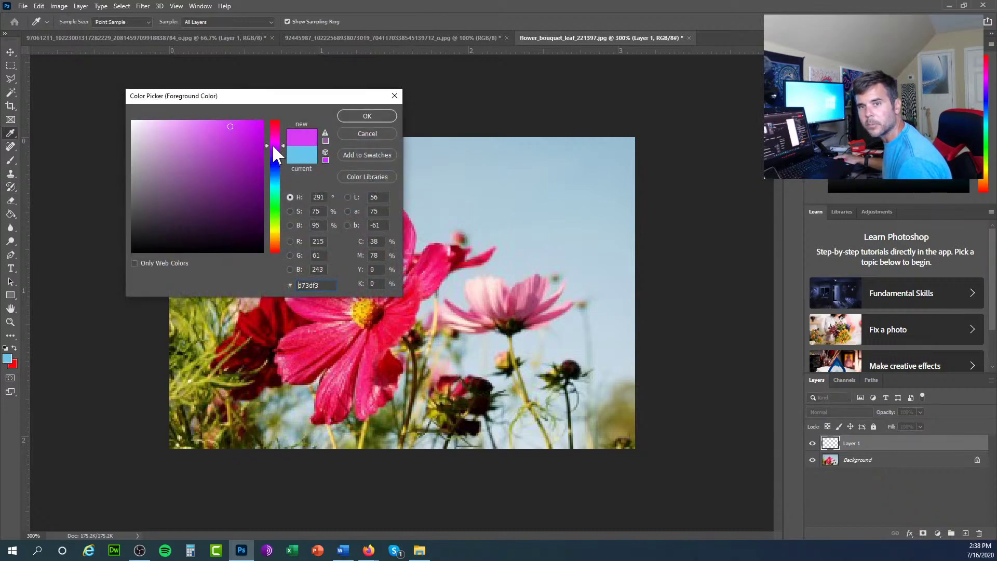
click(240, 127)
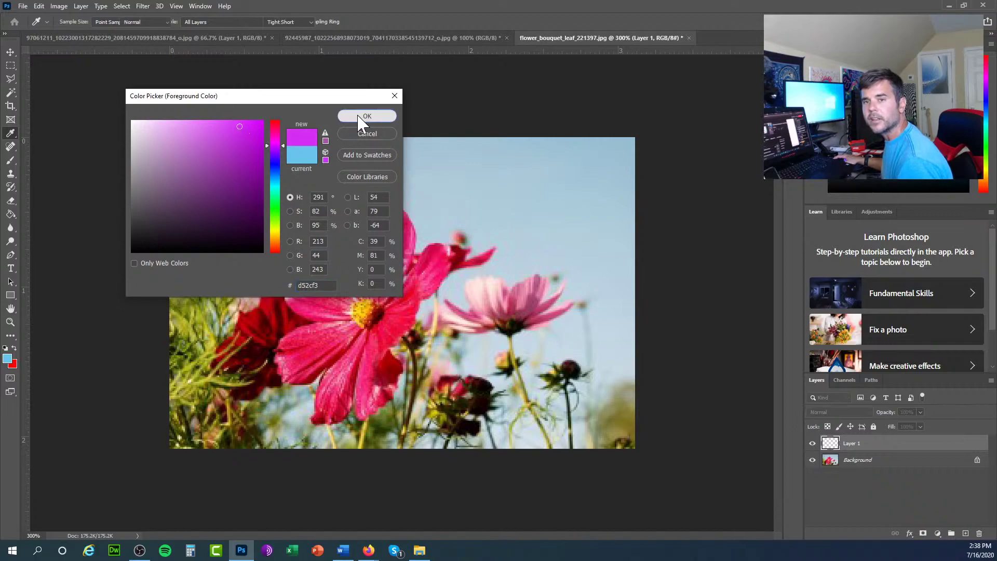
click(367, 117)
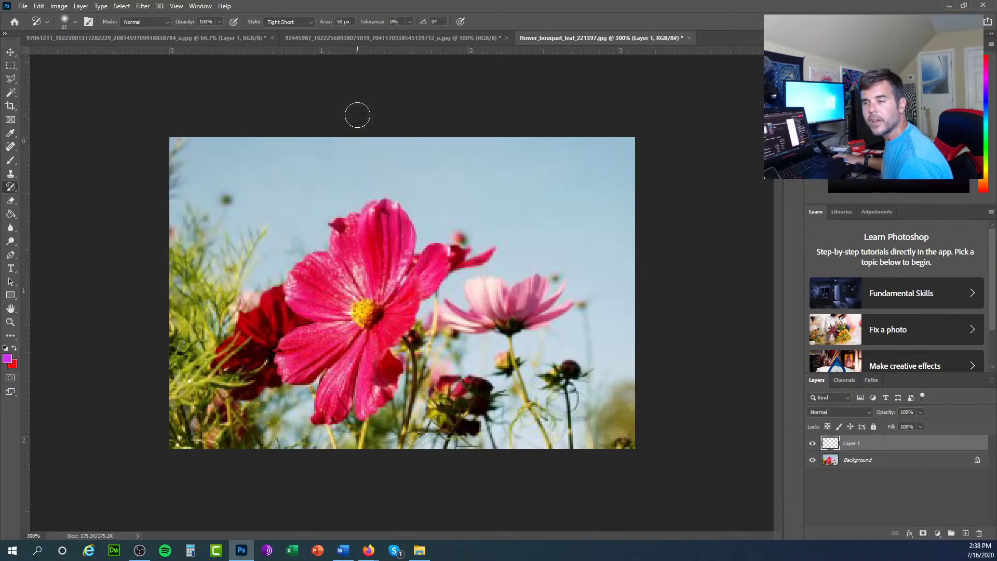
Fill the new layer with the foreground color using the Paint Bucket tool and set the layer's opacity to 59%
click(11, 214)
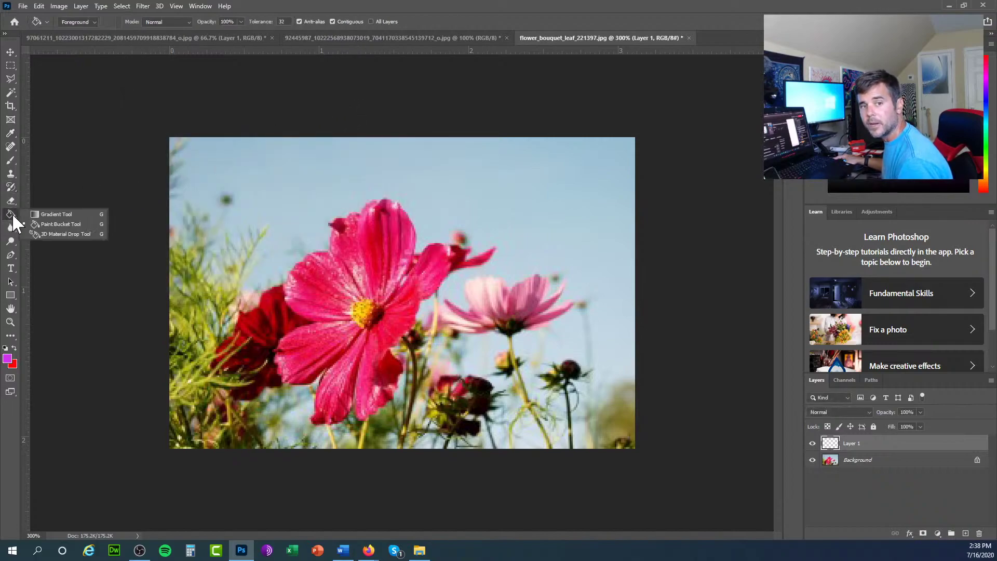
click(61, 223)
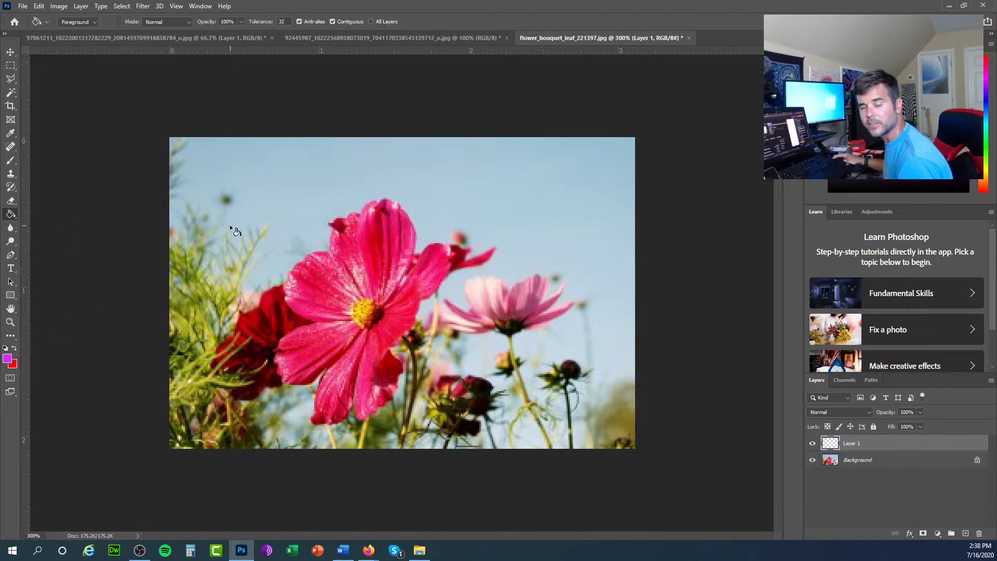
click(484, 184)
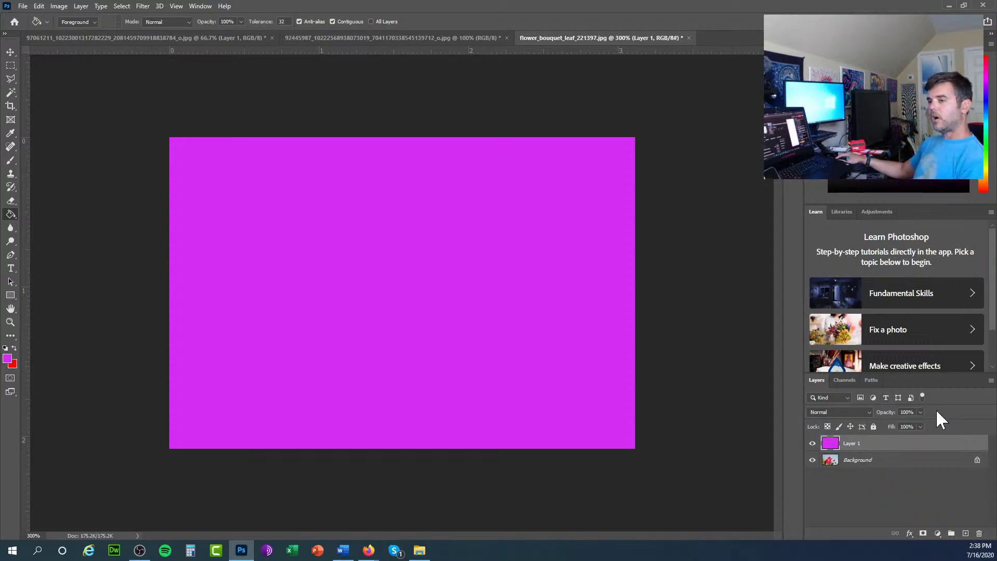
click(920, 412)
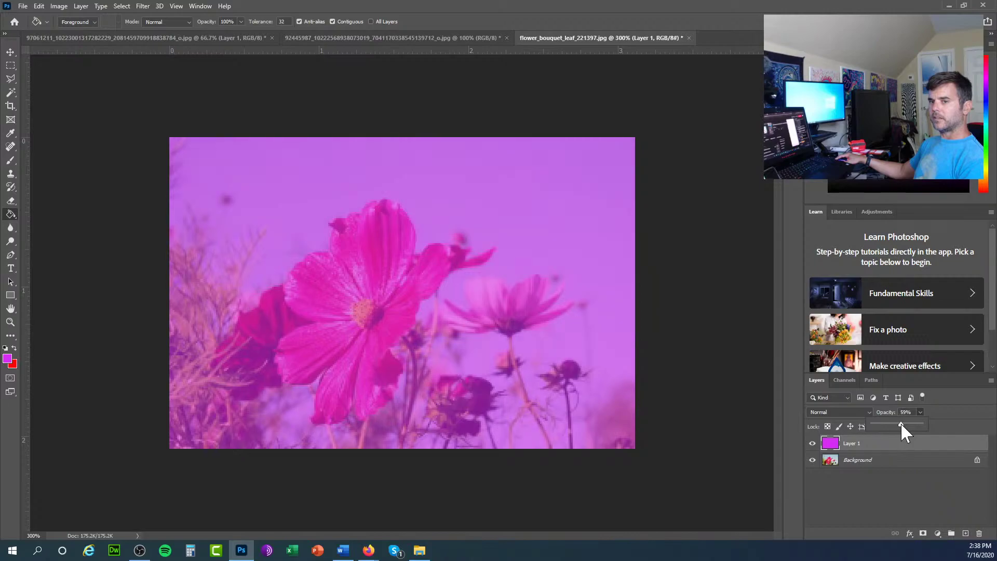
click(734, 294)
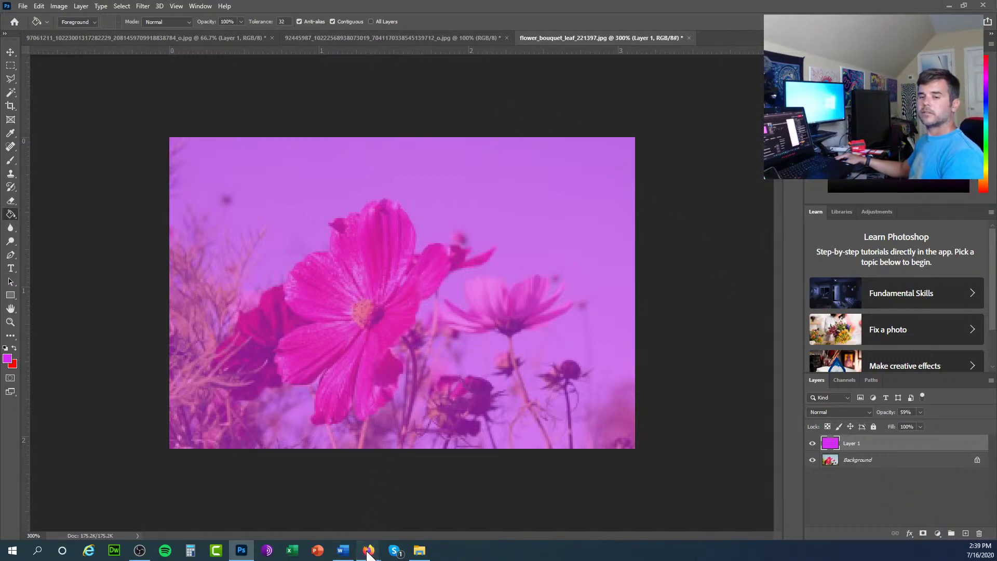
Switch to Firefox and compare the color overlays on the Corner Theme, Web Design and Development, and Design Agency website templates
mouse_move(369, 553)
click(337, 496)
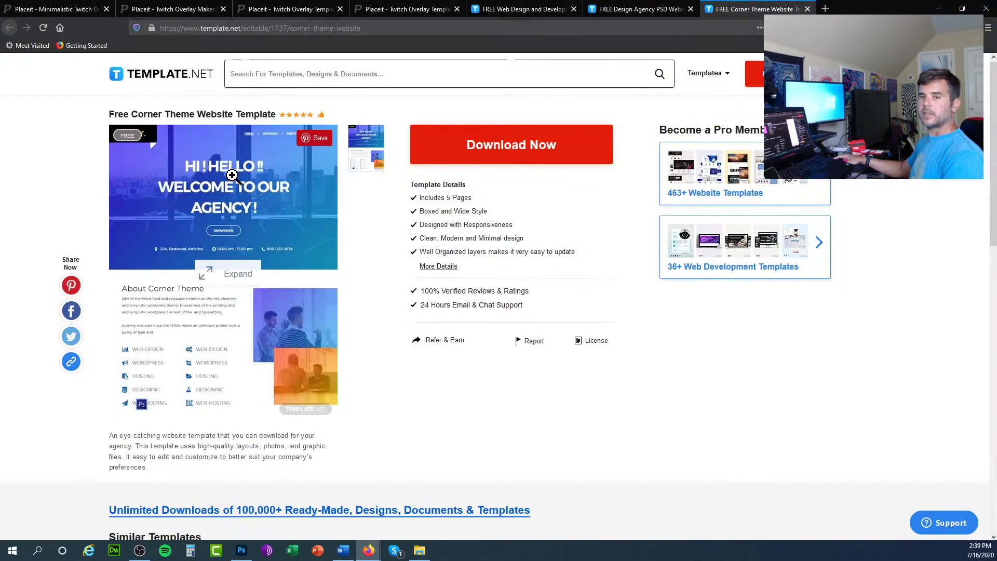
click(488, 8)
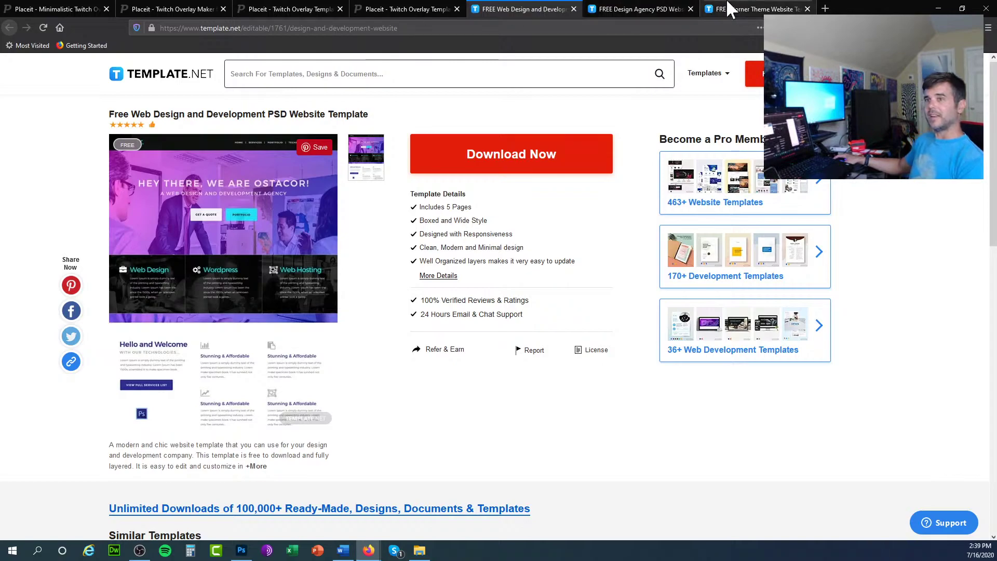
click(653, 9)
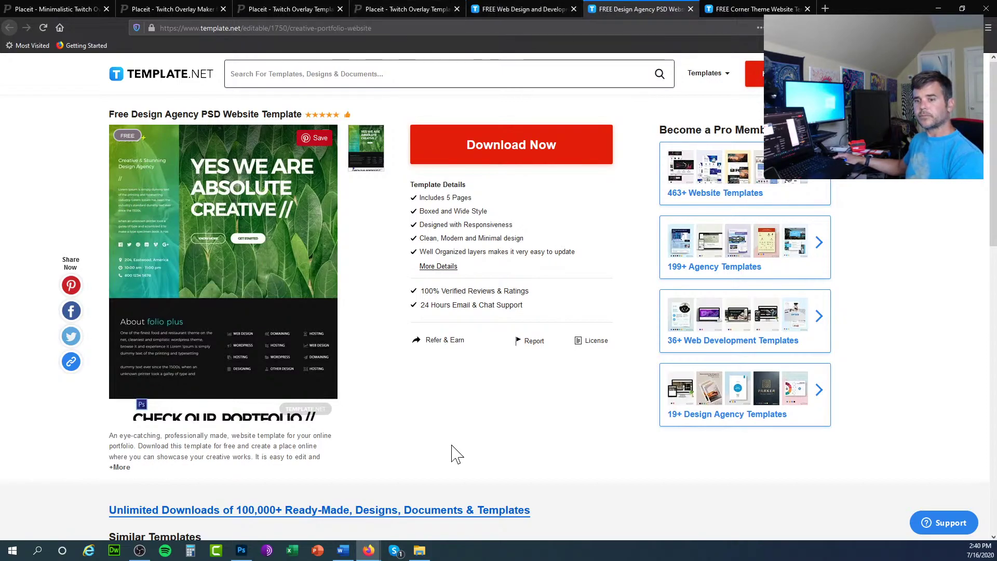
Back in Photoshop, add another layer and marquee-select a full-height strip about 0.9 wide on the rulers along the photo's left edge
click(242, 550)
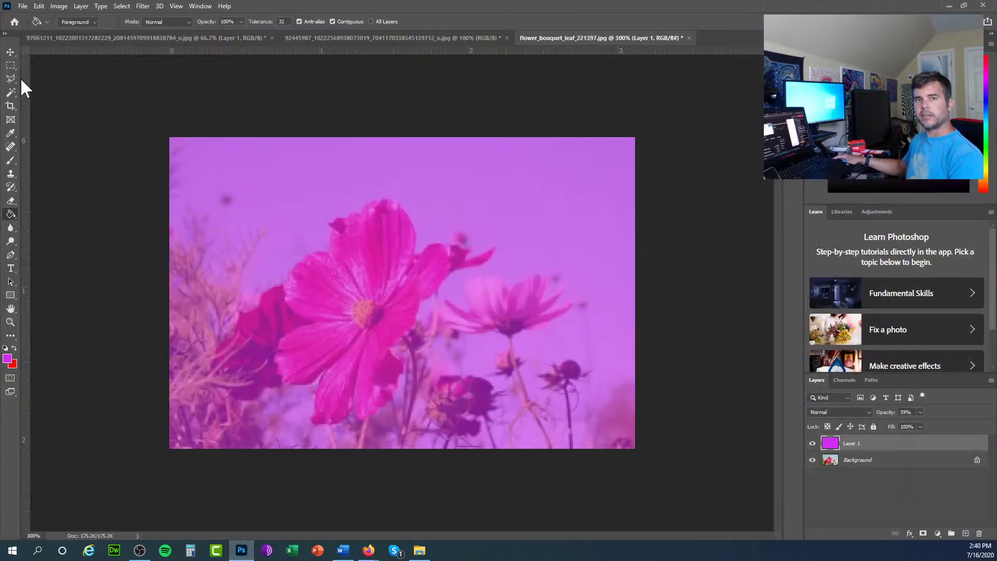
click(10, 65)
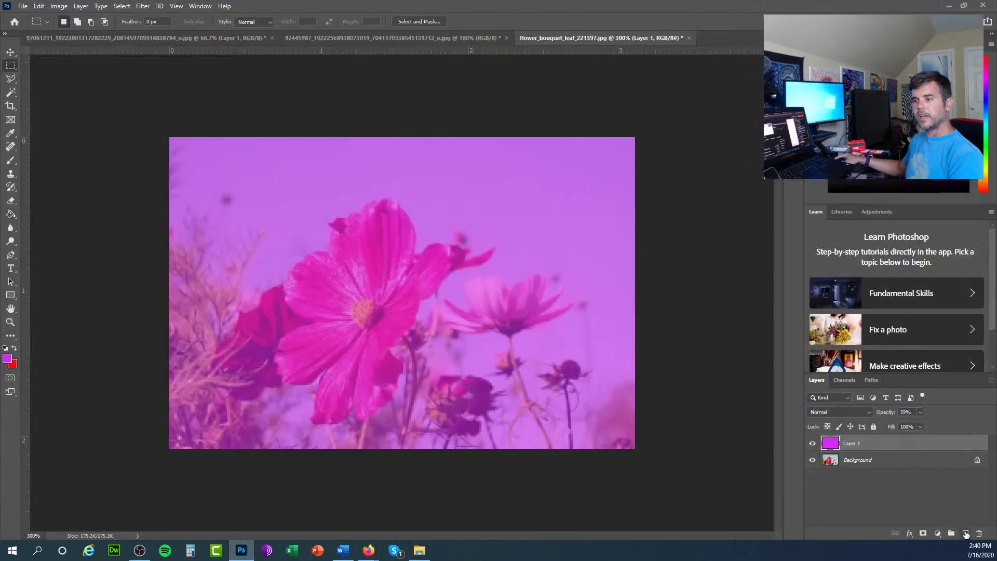
click(965, 533)
drag(168, 136, 299, 479)
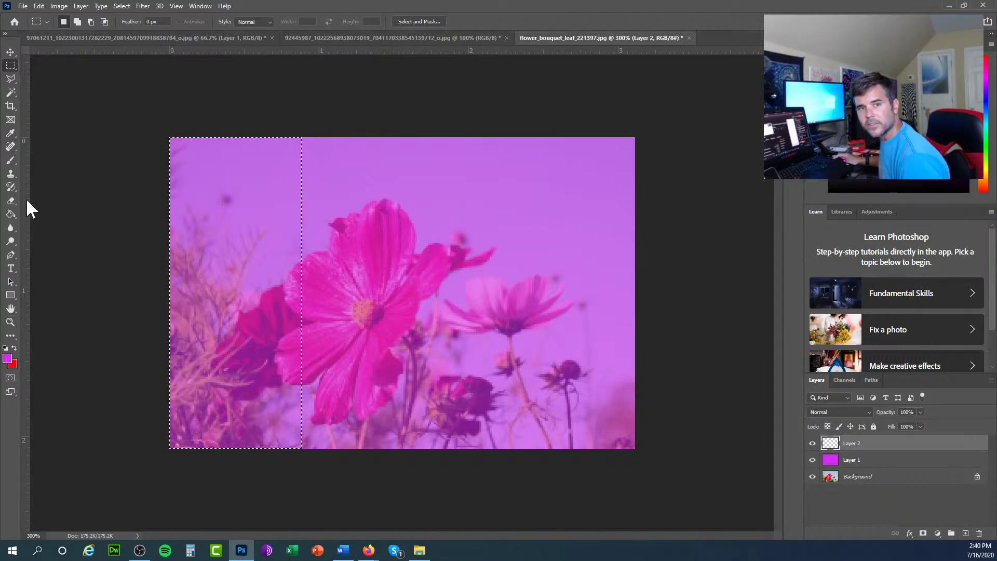
Activate the Gradient tool and set the foreground color to bright green #0ff24f
drag(11, 213, 37, 214)
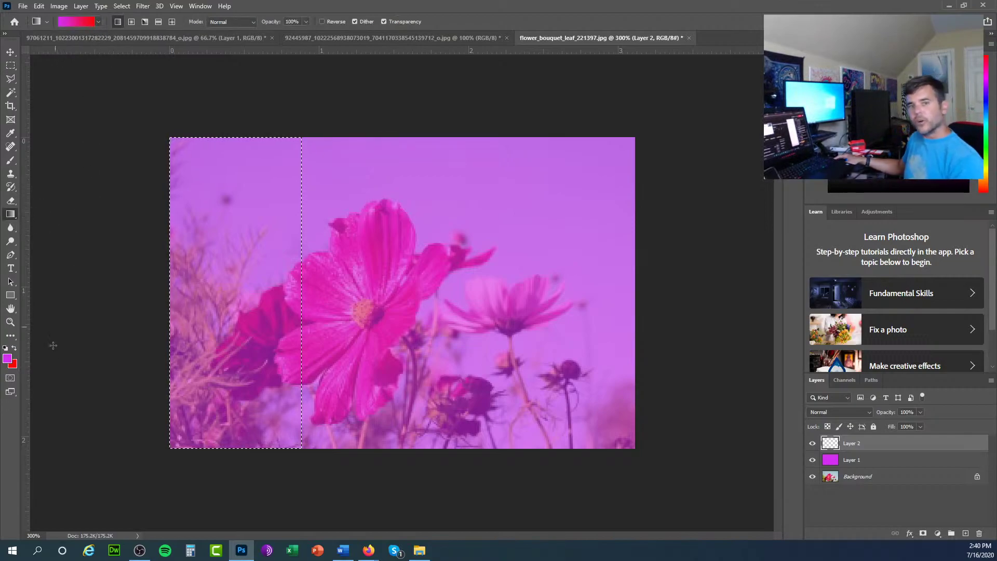
click(8, 359)
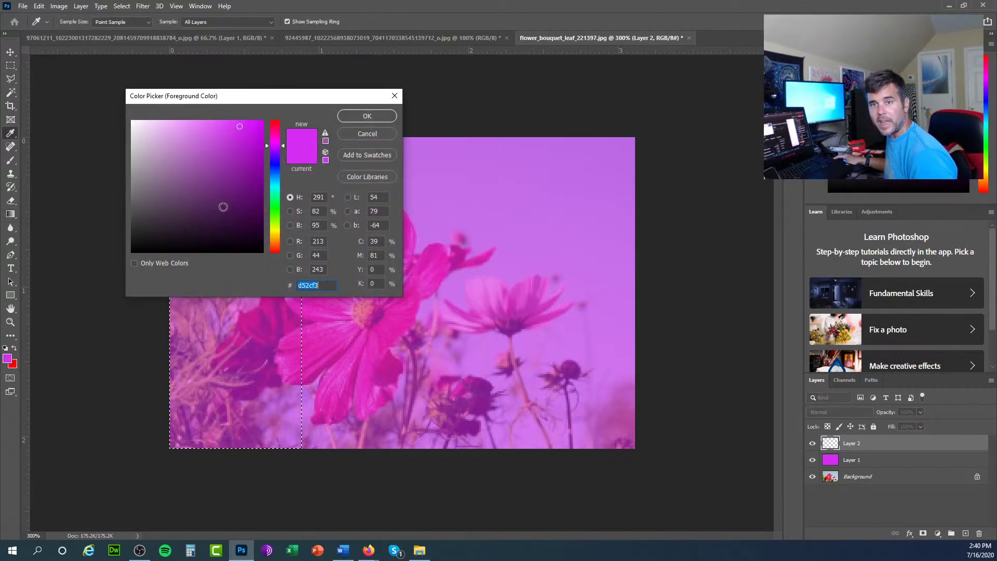
drag(270, 225, 270, 203)
click(239, 127)
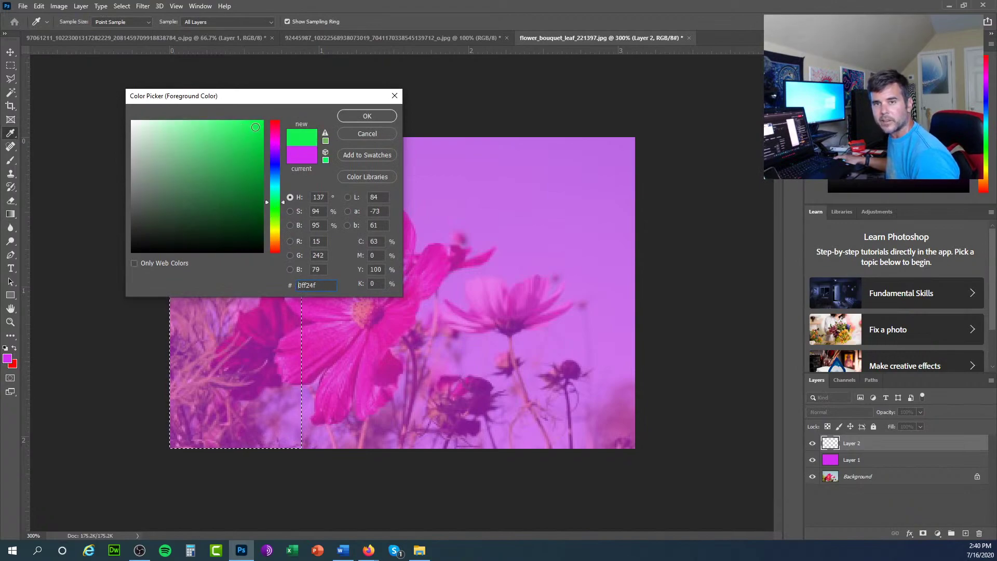
click(375, 115)
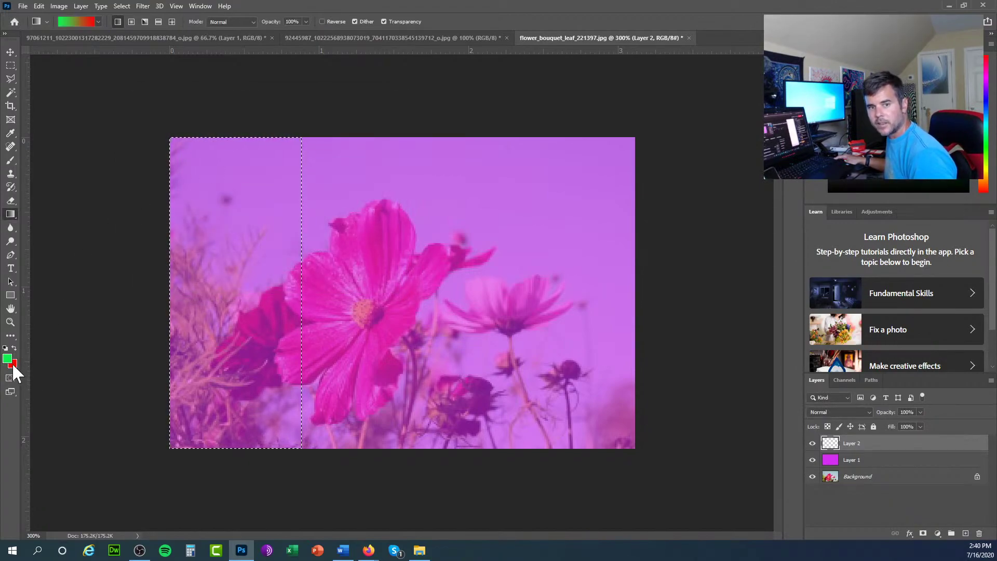
Set the background color to a bright cyan and return to the Gradient tool
click(12, 363)
click(280, 172)
click(221, 149)
click(275, 185)
click(232, 140)
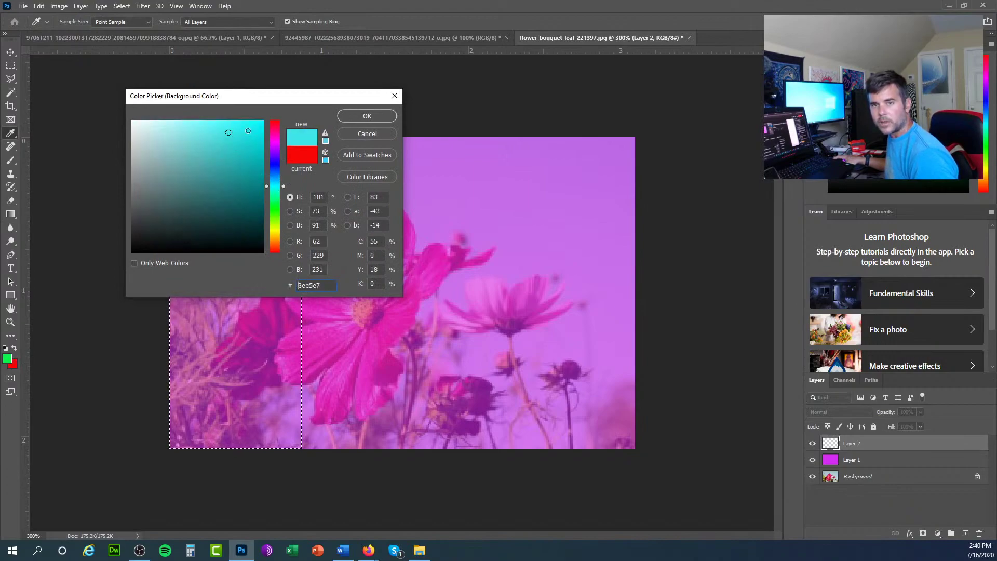
click(367, 115)
key(g)
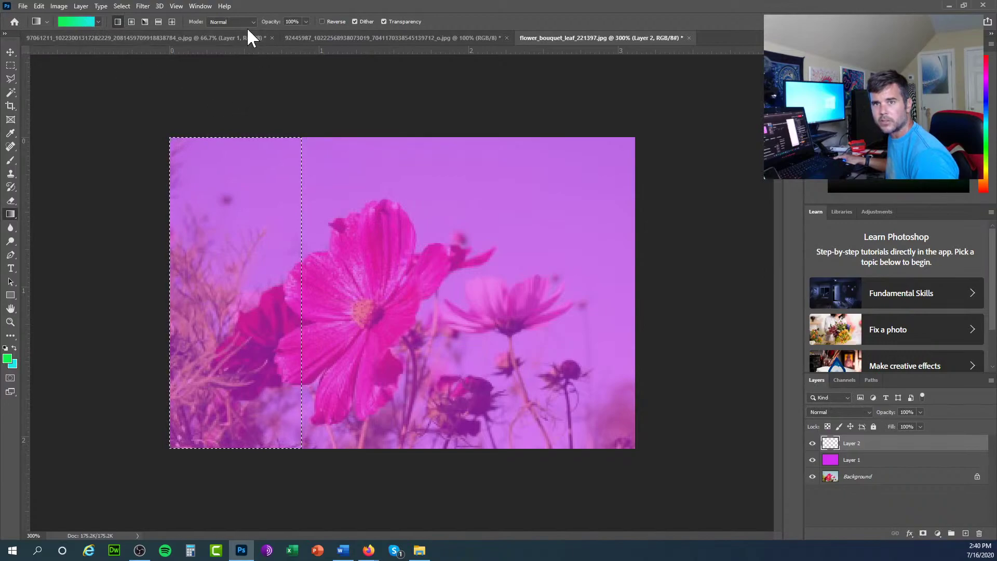
Try a vertical green-to-cyan gradient in the selected left strip with the Gradient tool's opacity at 47%, undoing and redrawing it once
click(306, 21)
drag(306, 32, 281, 33)
click(241, 120)
drag(240, 120, 247, 455)
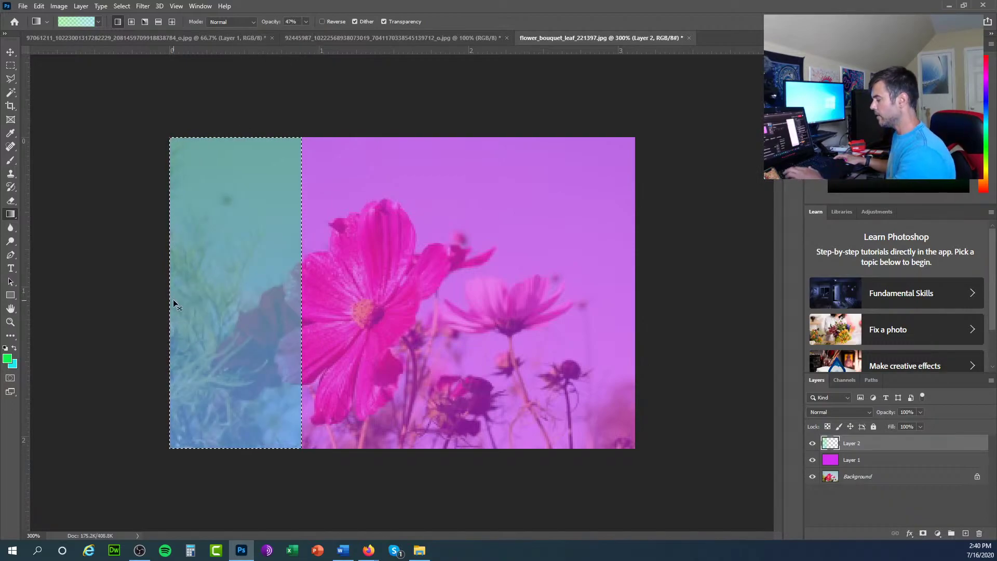
key(ctrl+z)
drag(231, 145, 234, 399)
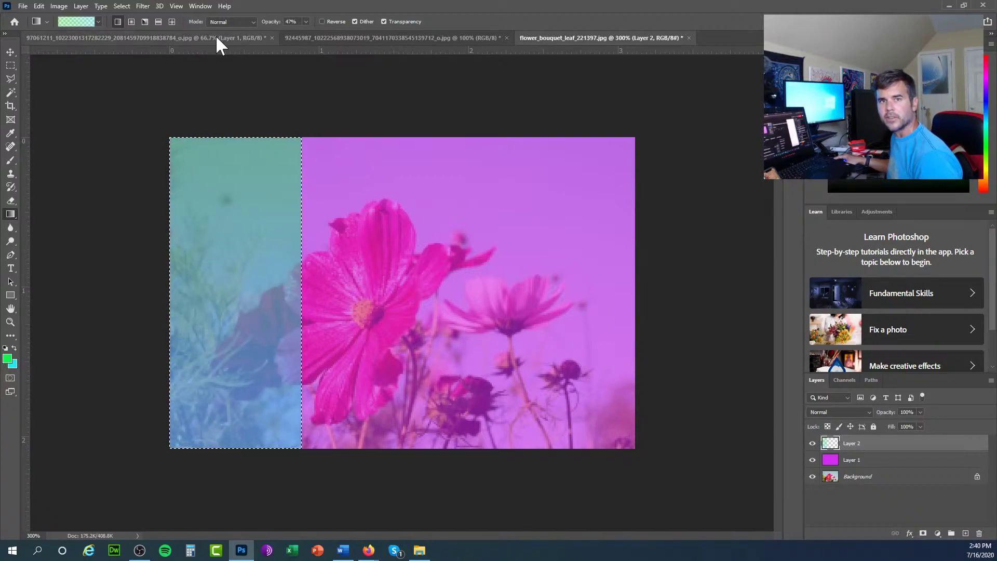
Set the Gradient tool's opacity to 98% and undo the test gradients in the left strip
click(306, 22)
drag(318, 33, 330, 33)
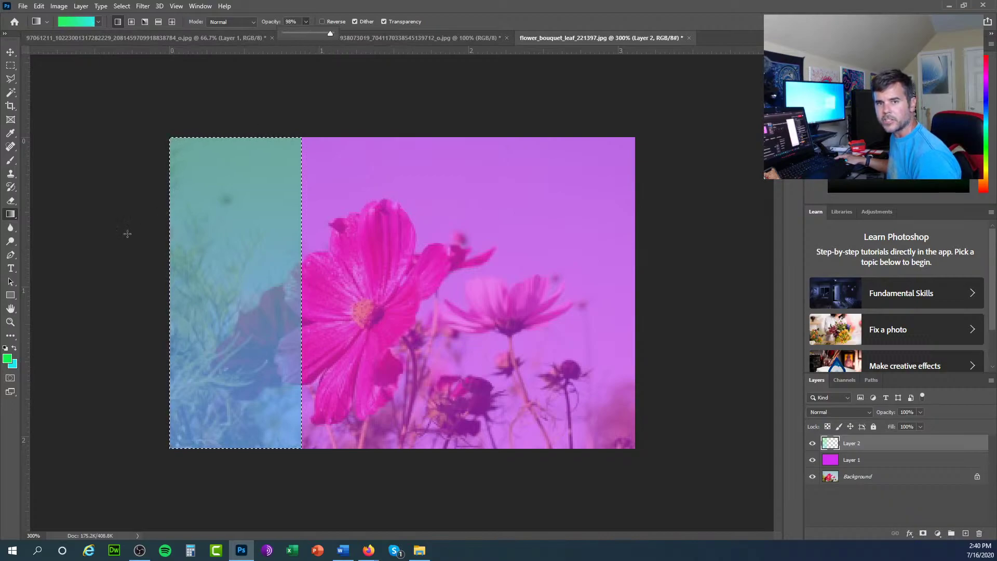
drag(134, 230, 109, 238)
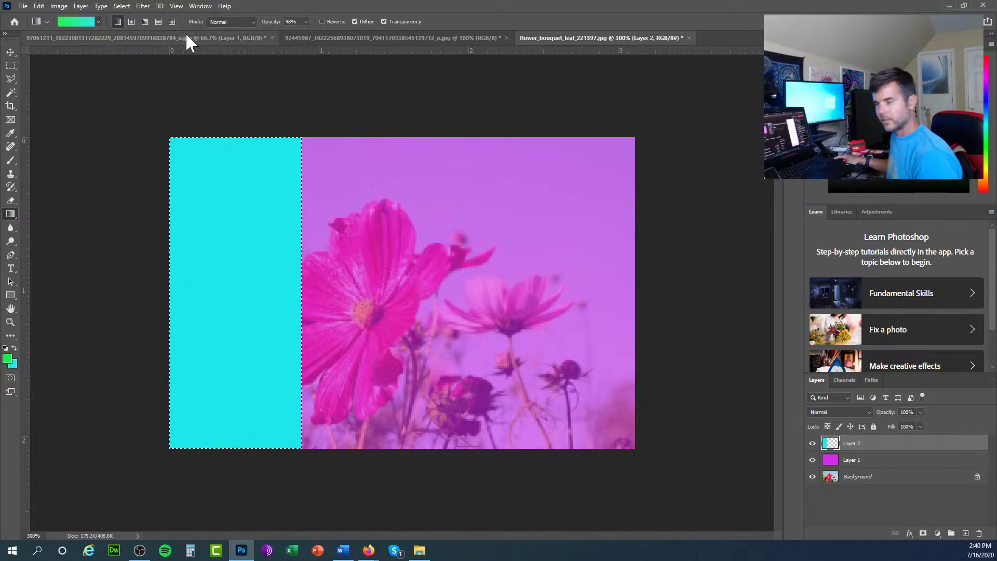
key(ctrl+z)
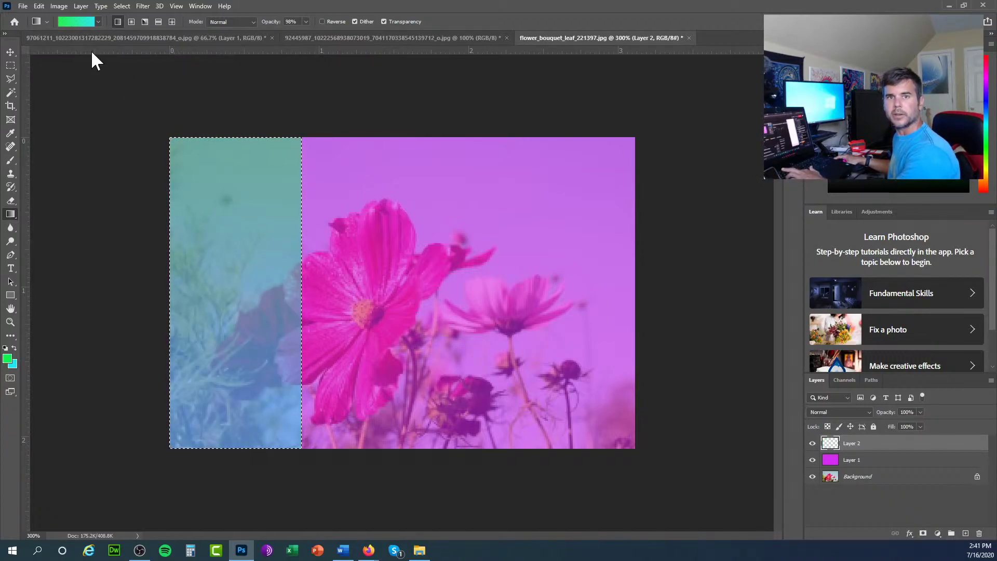
key(ctrl+z)
Change the foreground color to a more muted green and apply a vertical green-to-cyan gradient down the selected left strip
click(7, 358)
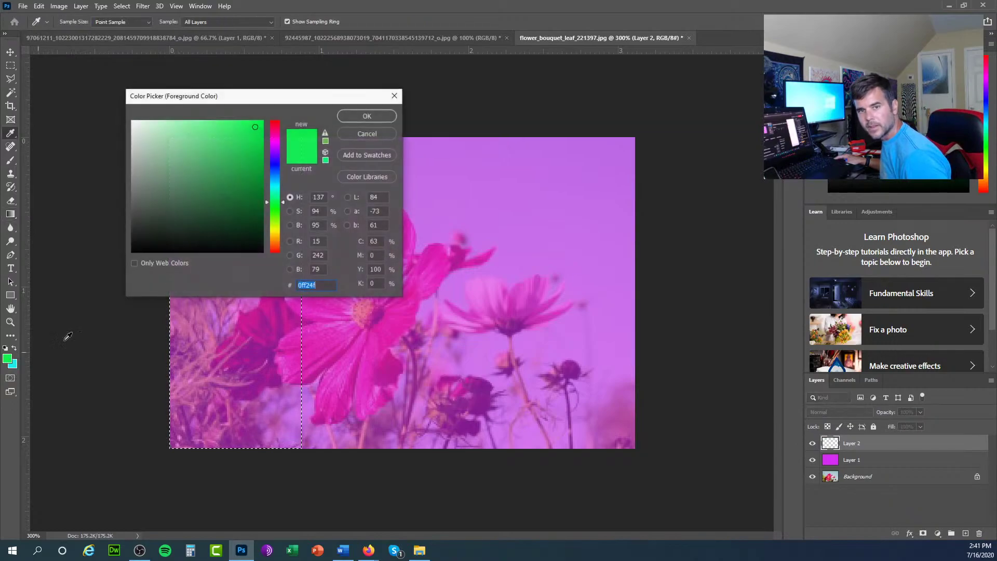
drag(260, 158, 243, 433)
click(364, 115)
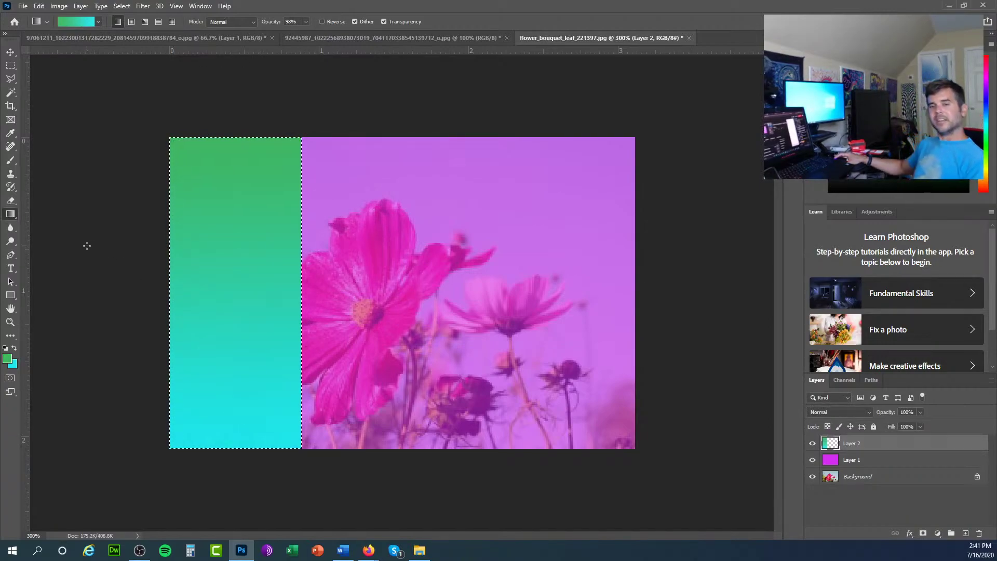
Set the Gradient tool's opacity to 15% and the gradient layer's opacity to 88%
click(305, 20)
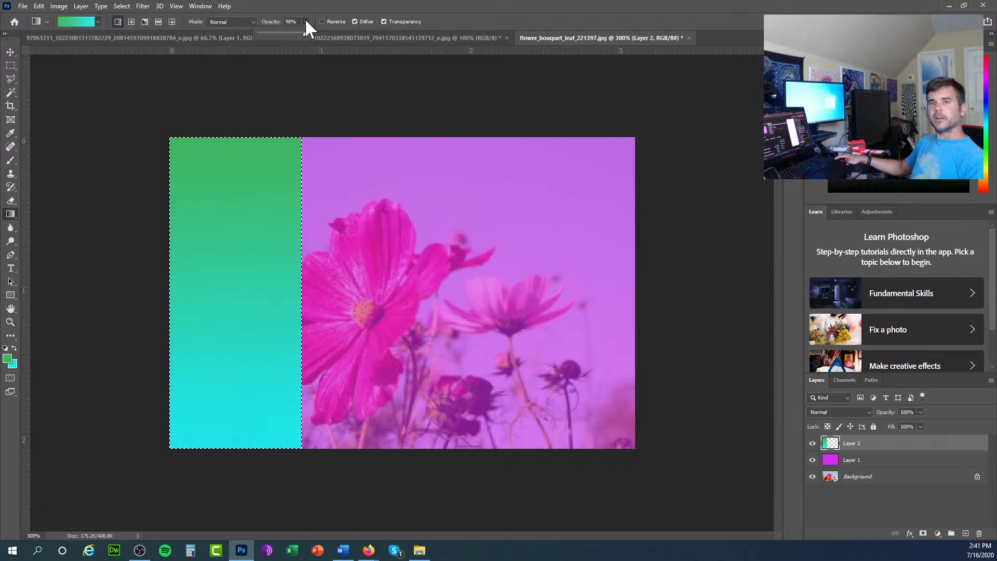
drag(304, 33, 254, 78)
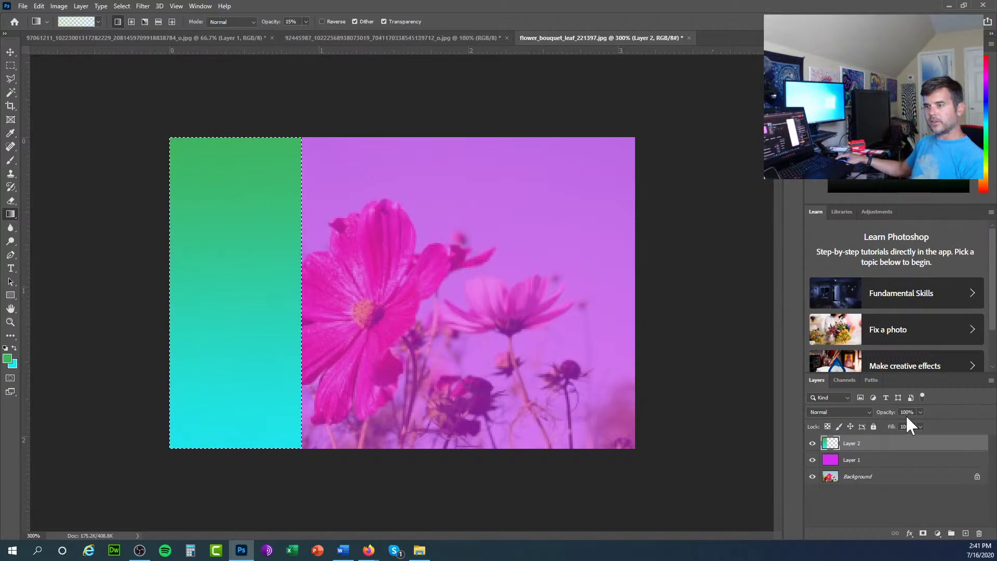
drag(919, 412, 909, 436)
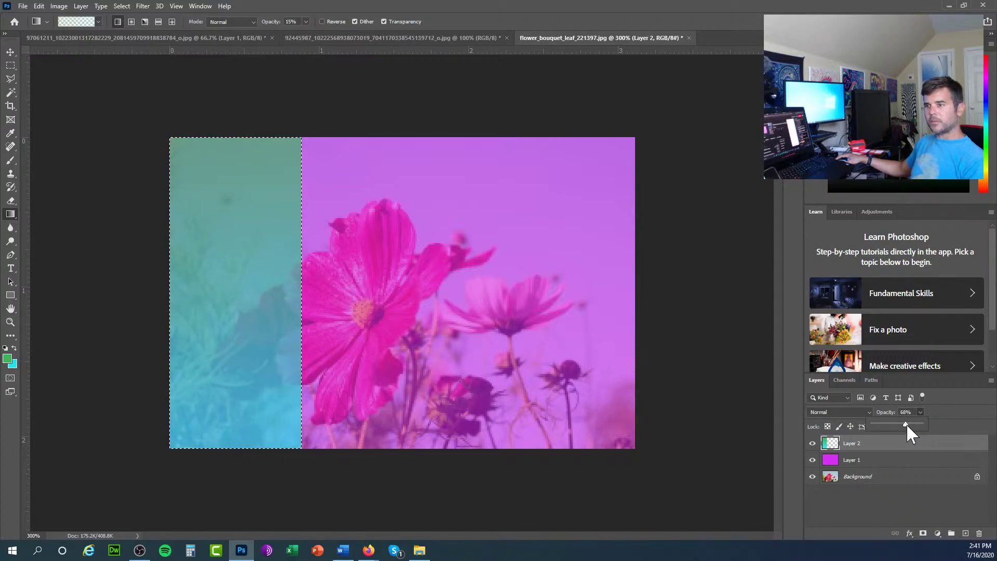
drag(915, 422, 915, 421)
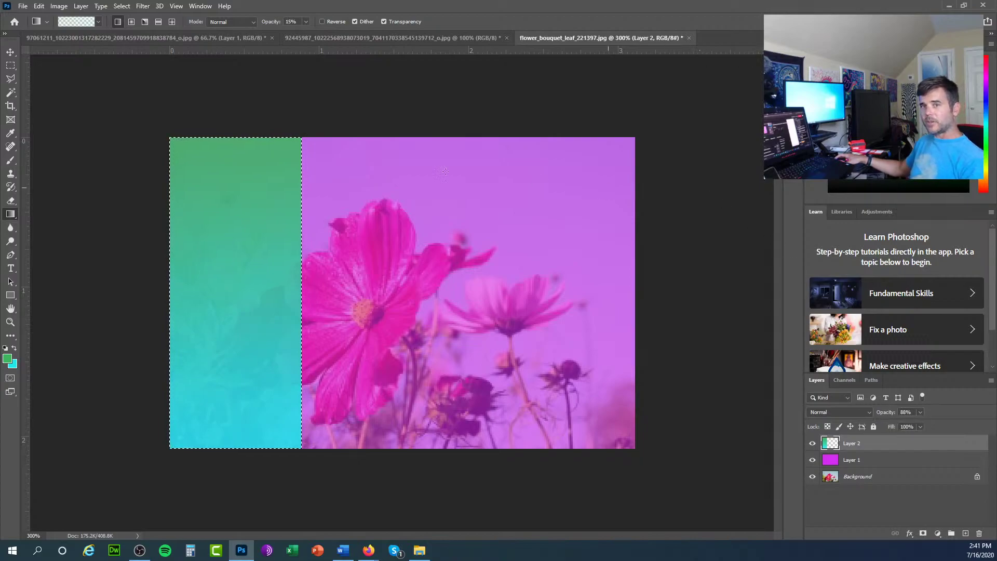
Deselect the gradient strip and marquee-select a full-height strip about 1.1 wide on the rulers along the photo's right edge
click(11, 65)
click(223, 109)
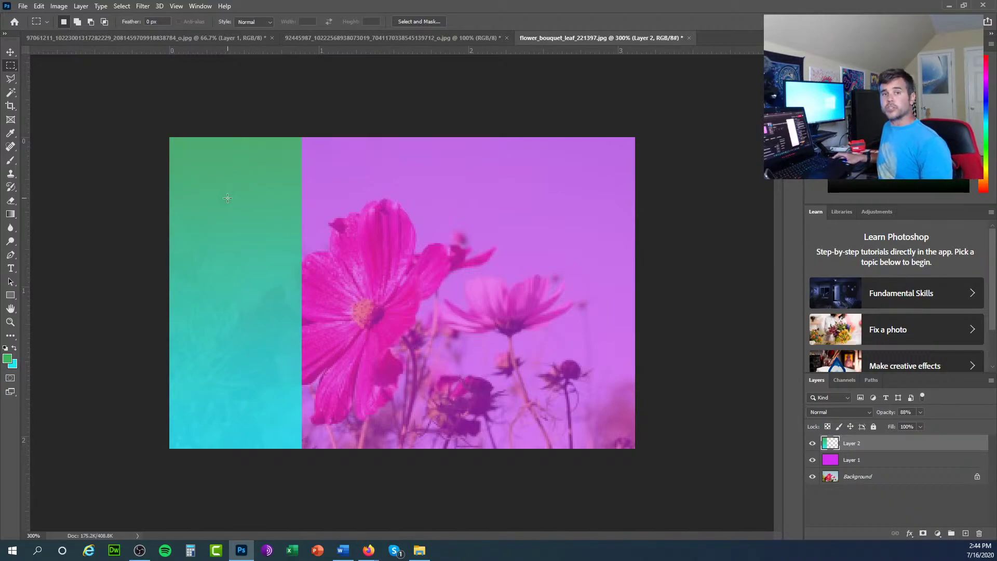
right_click(11, 65)
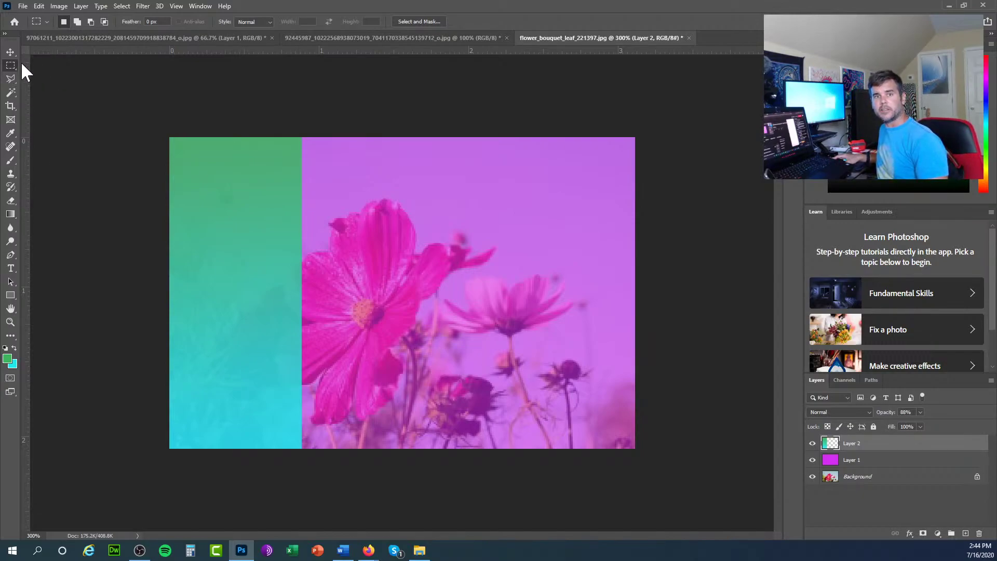
right_click(11, 64)
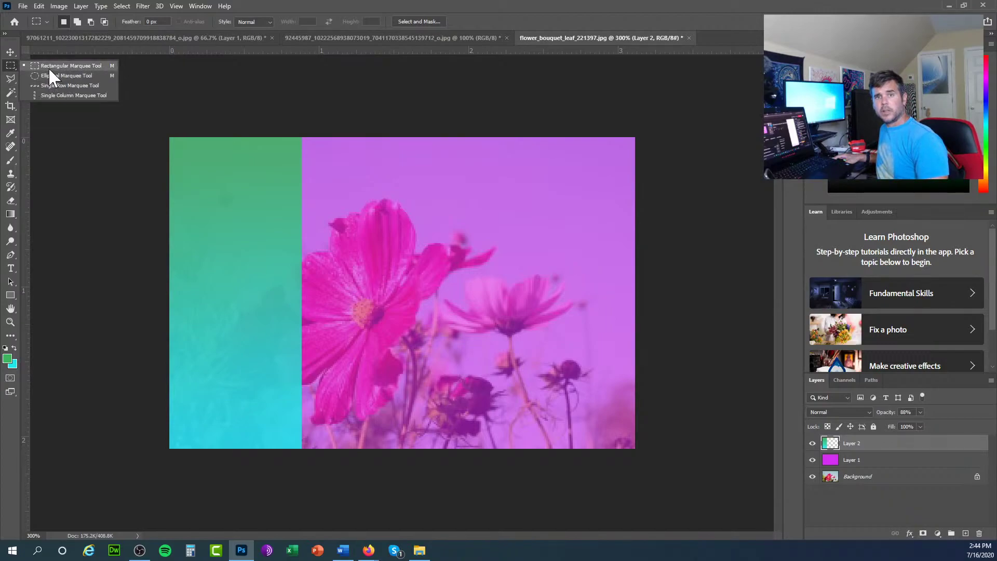
click(48, 66)
drag(467, 138, 655, 474)
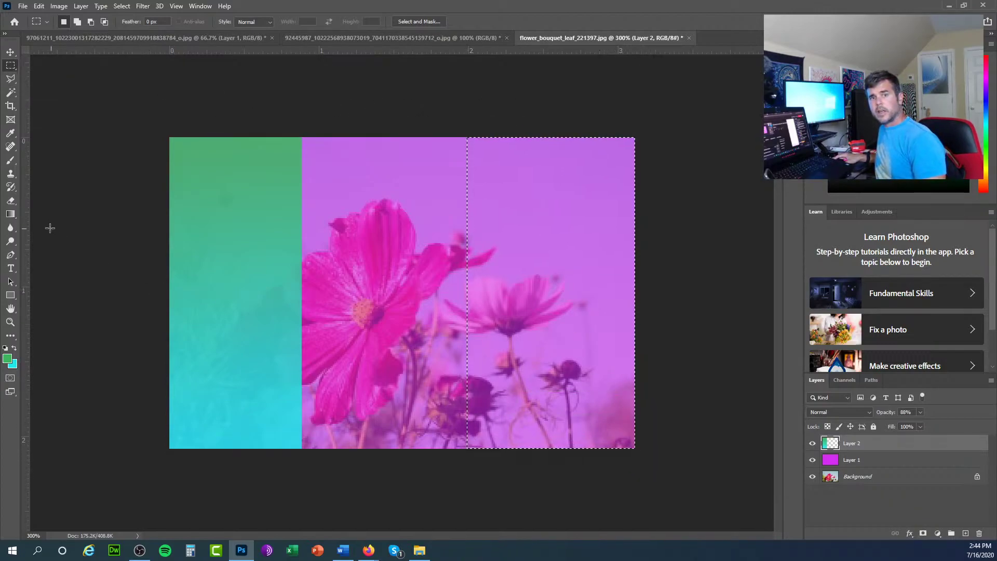
Fill the selected right-edge strip with the green foreground color using the Paint Bucket tool and deselect it
click(12, 214)
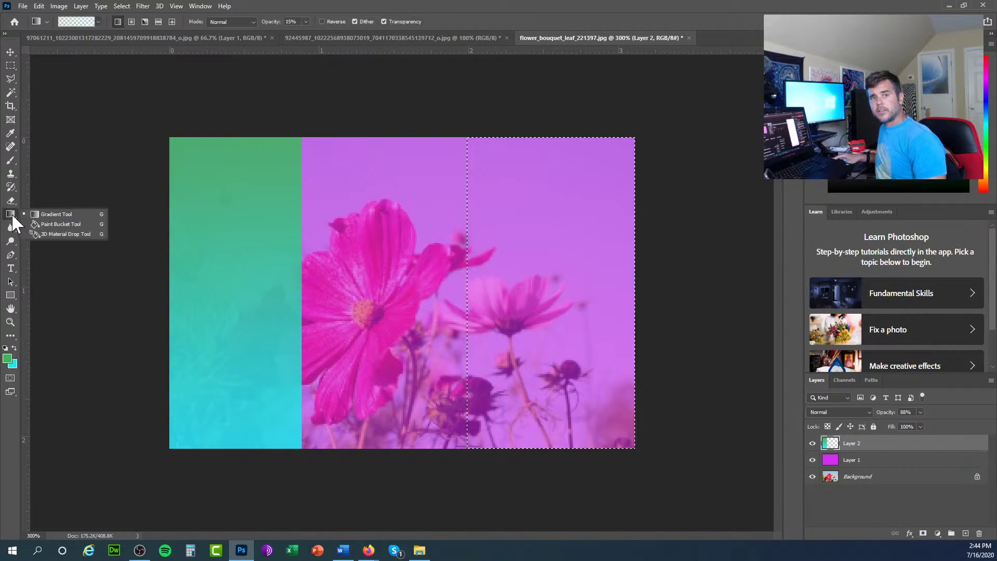
click(58, 223)
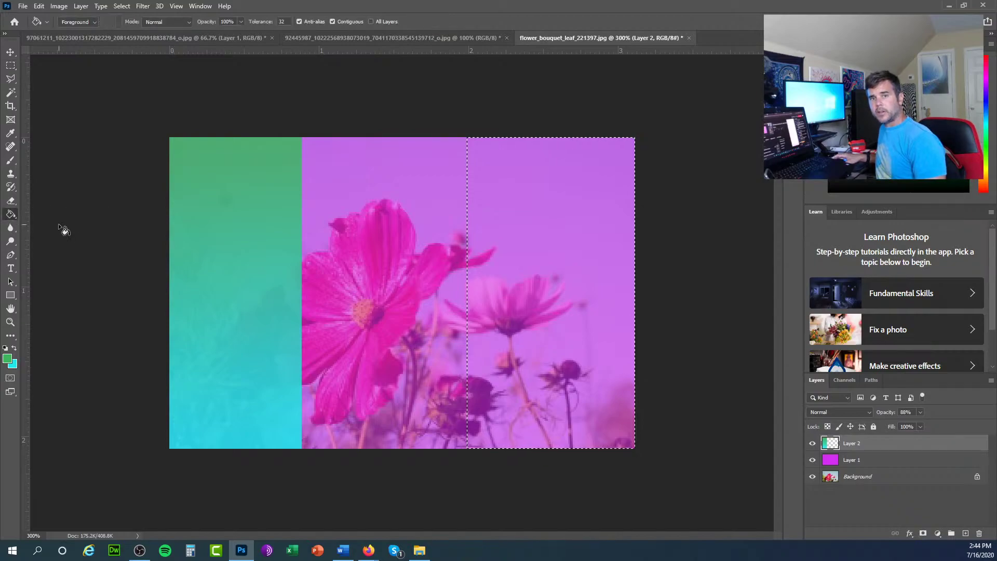
click(543, 219)
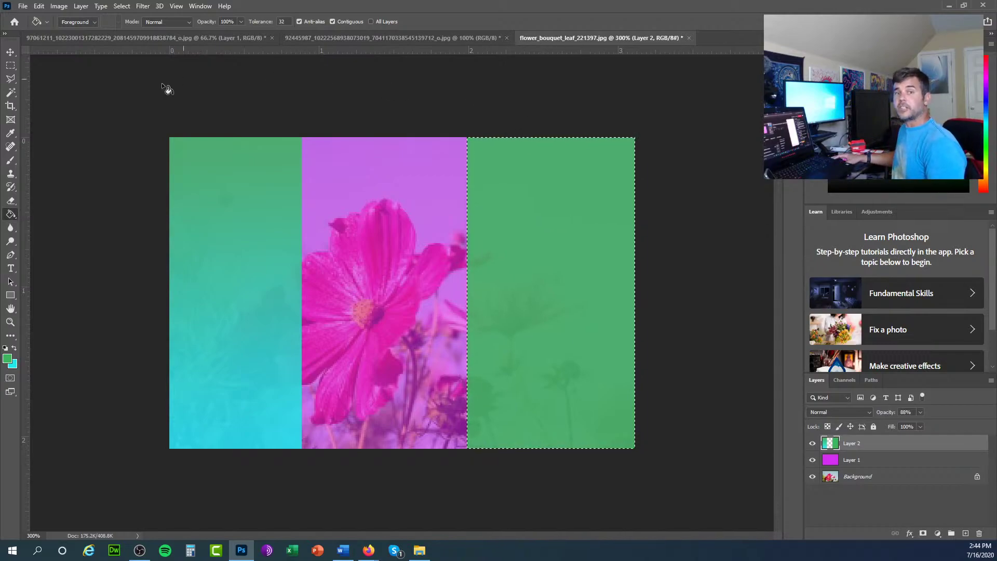
click(10, 66)
click(89, 89)
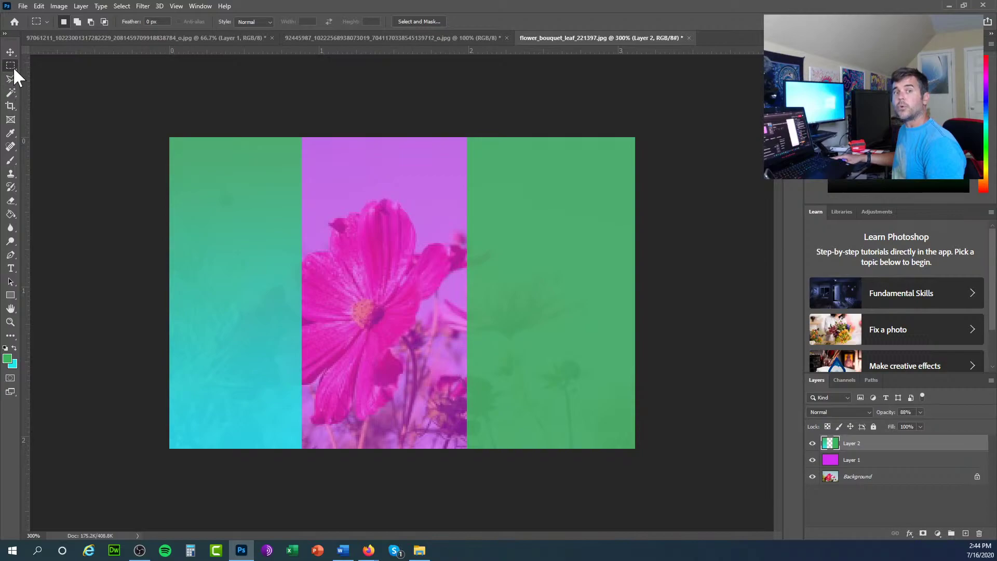
Examine the tool variants grouped with the marquee, lasso, magic wand and rectangle shape tools
right_click(11, 65)
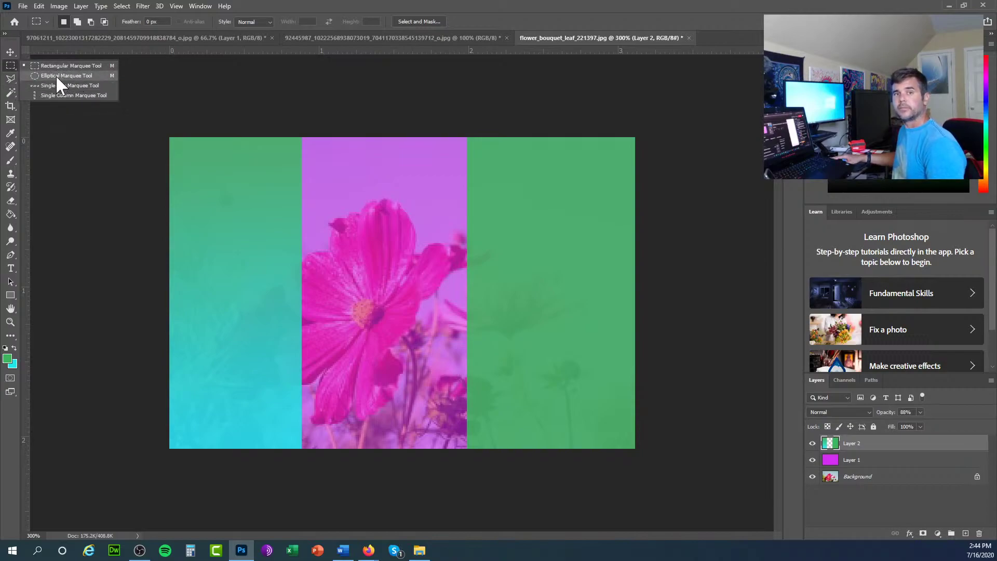
click(55, 67)
click(10, 79)
right_click(11, 79)
click(36, 87)
click(18, 94)
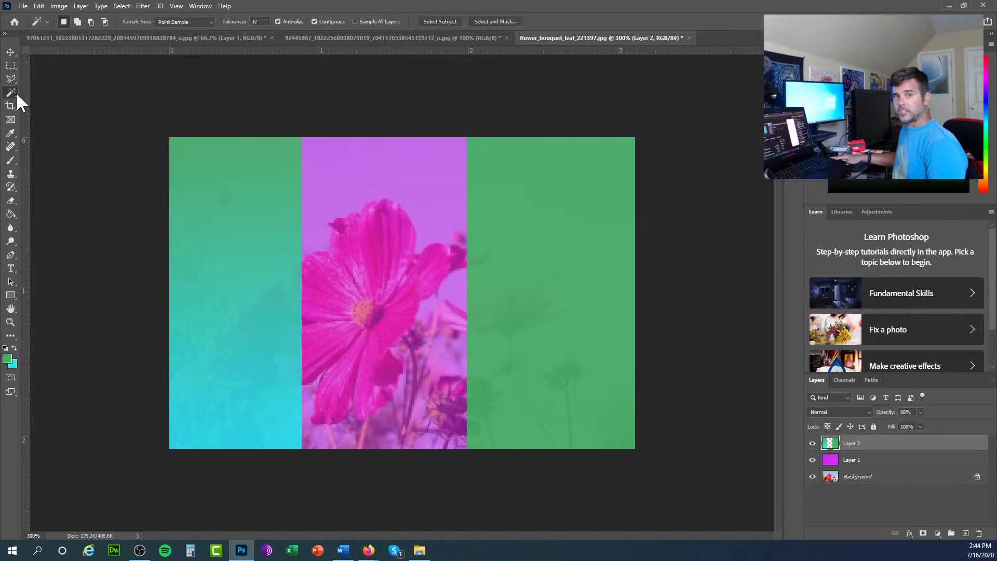
right_click(16, 92)
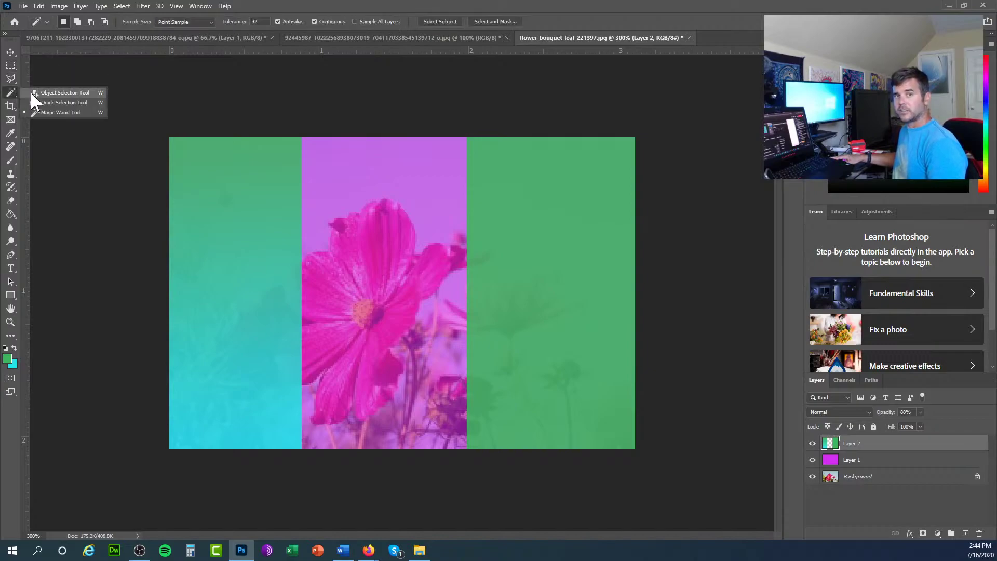
click(10, 66)
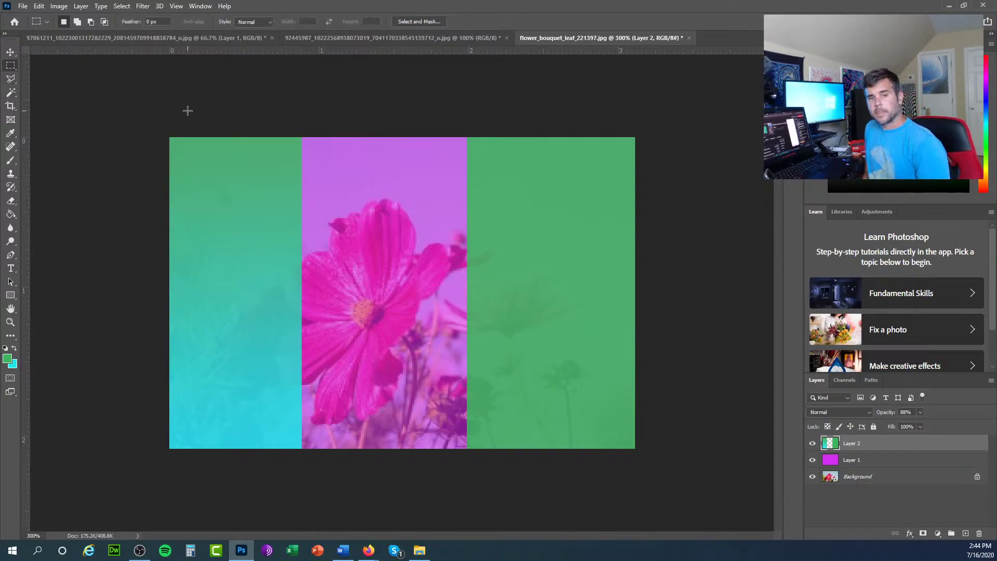
click(11, 296)
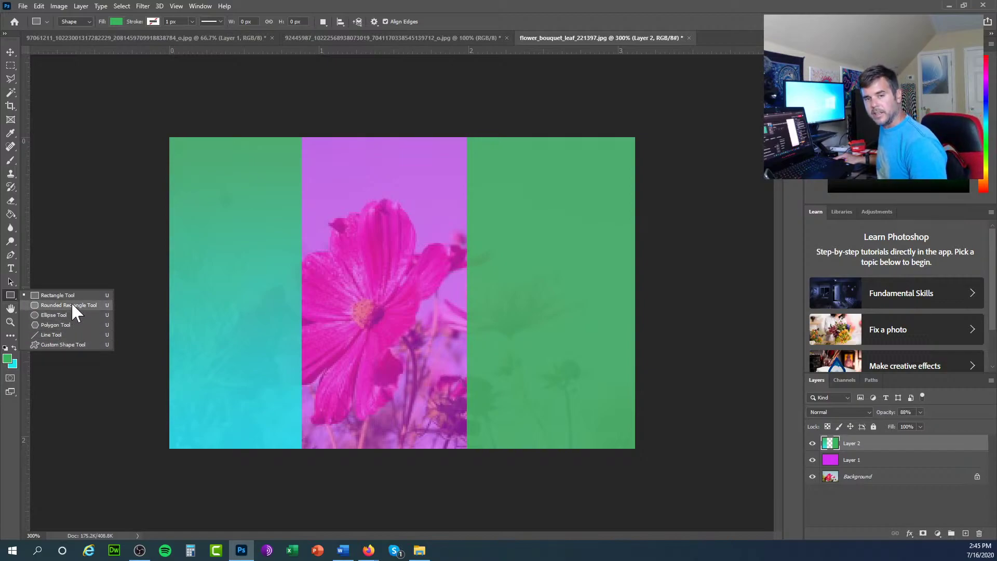
click(86, 226)
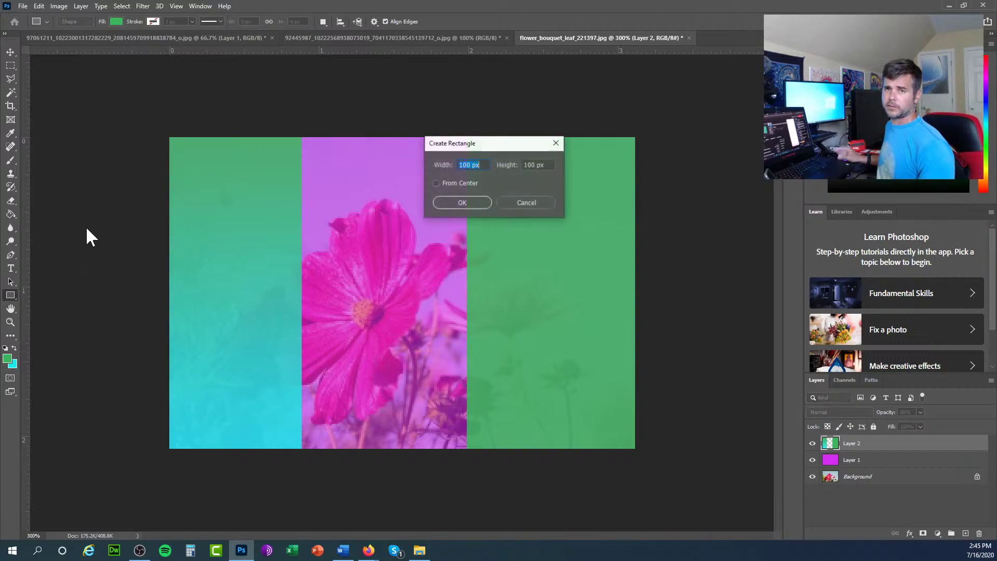
click(542, 200)
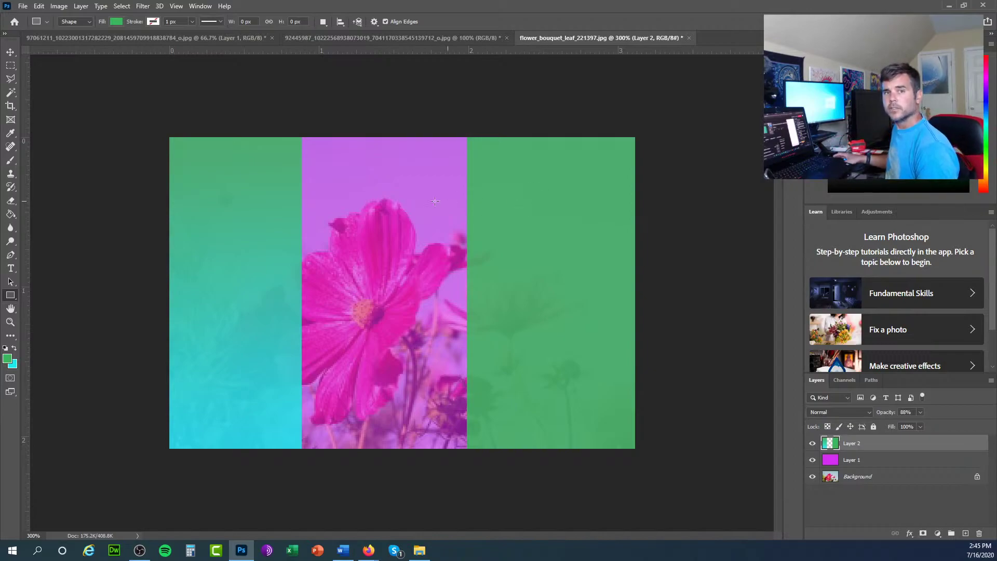
Try an elliptical selection about 0.8 wide and 0.9 high on the rulers over the flower's right half
right_click(10, 65)
click(41, 75)
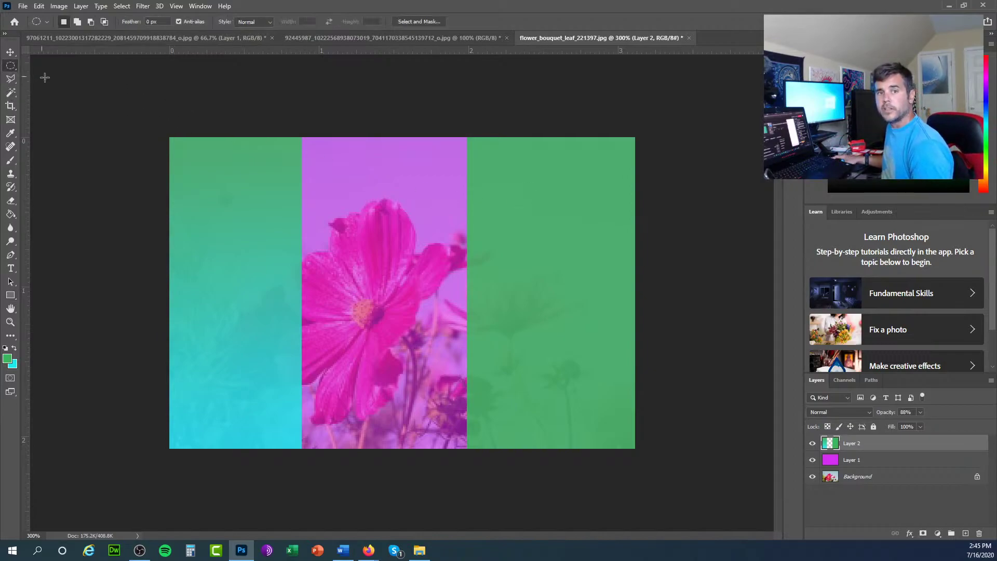
drag(357, 216, 478, 345)
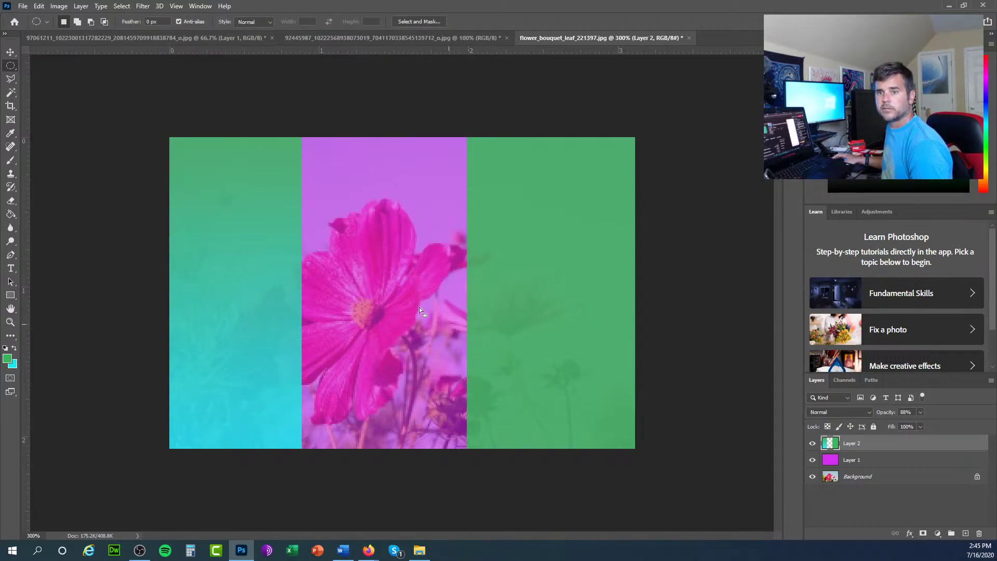
Draw an elliptical selection about 1.6 wide and 1.5 high around the middle of the photo and add a new layer
right_click(10, 66)
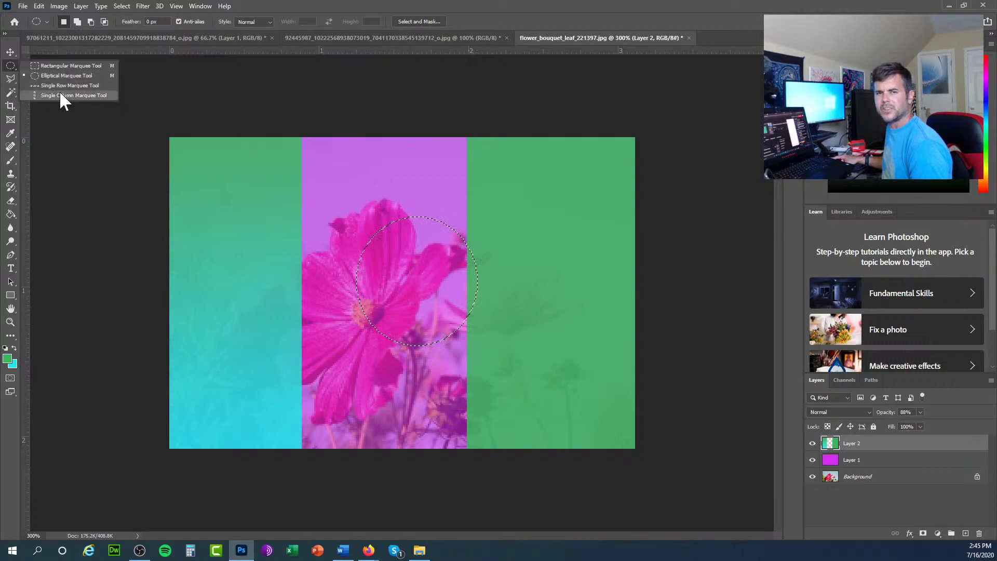
click(64, 76)
drag(293, 201, 529, 430)
click(965, 533)
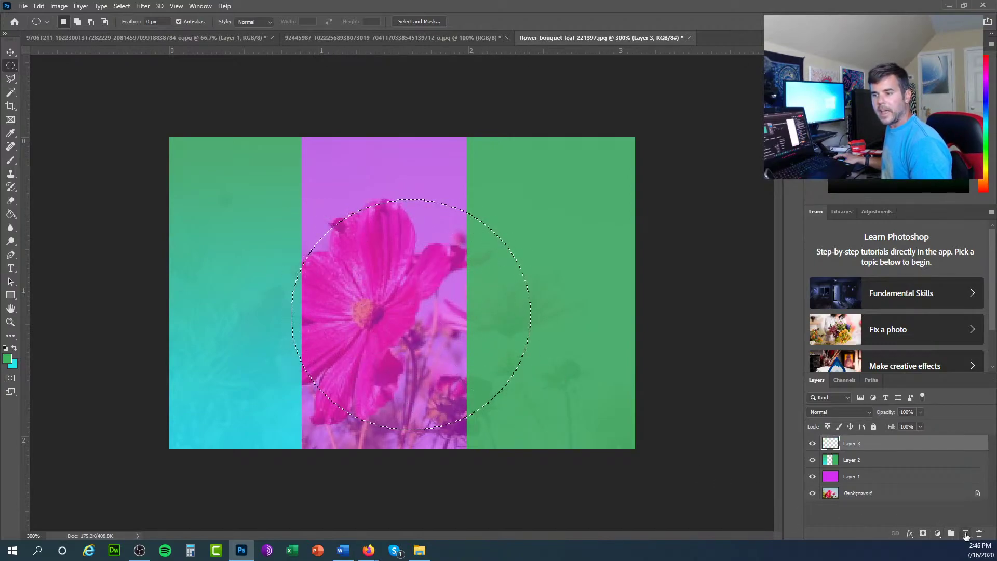
Set the foreground color to blue, fill the elliptical selection with the Paint Bucket tool, and deselect it
click(9, 215)
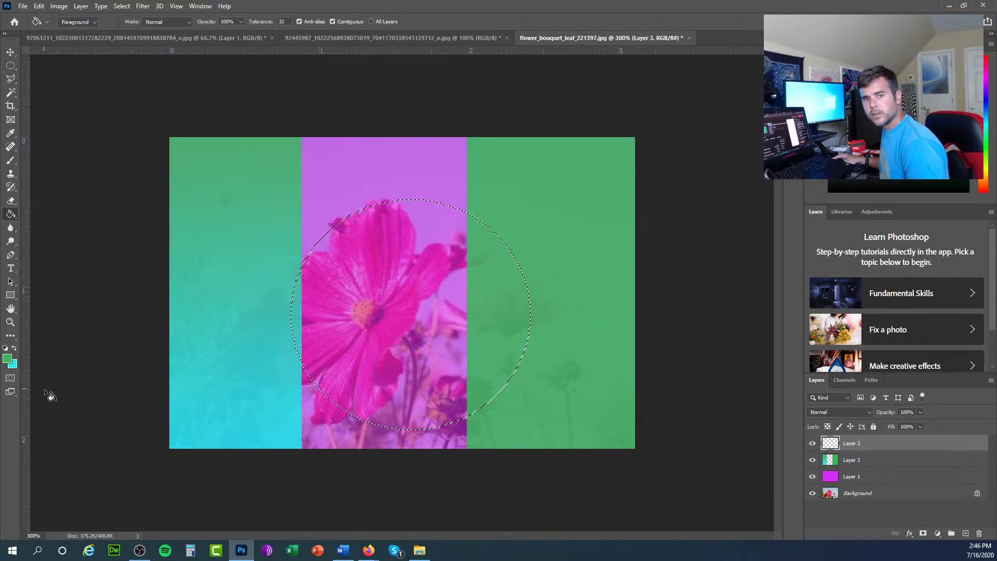
click(7, 357)
click(272, 165)
click(229, 133)
click(367, 115)
click(385, 295)
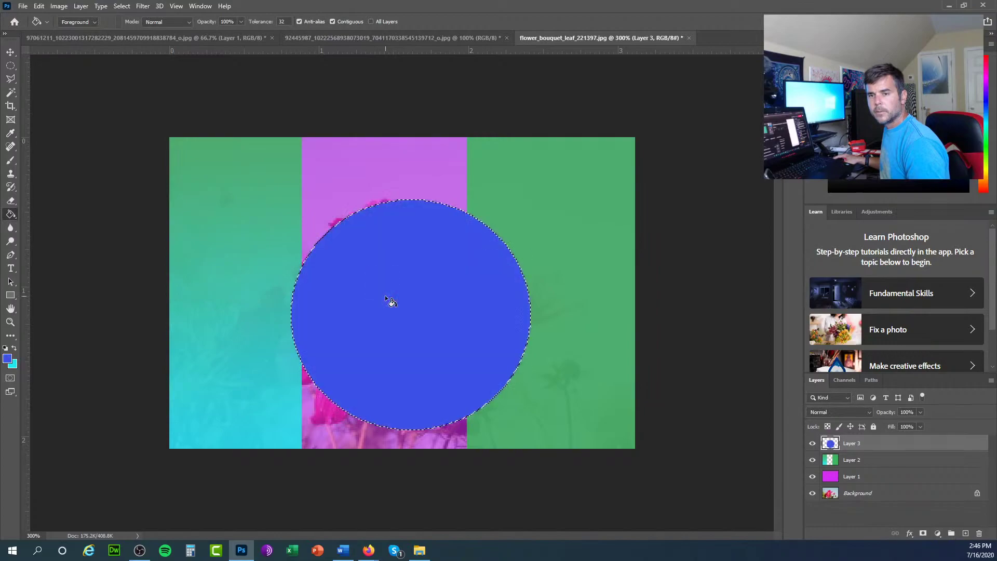
click(10, 66)
click(252, 174)
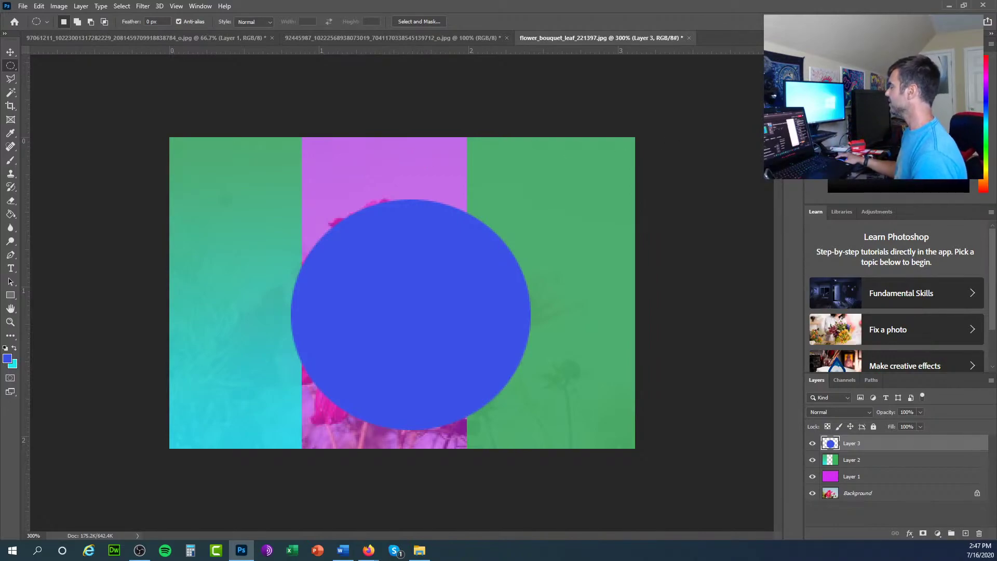
Switch to Firefox
key(alt+Tab)
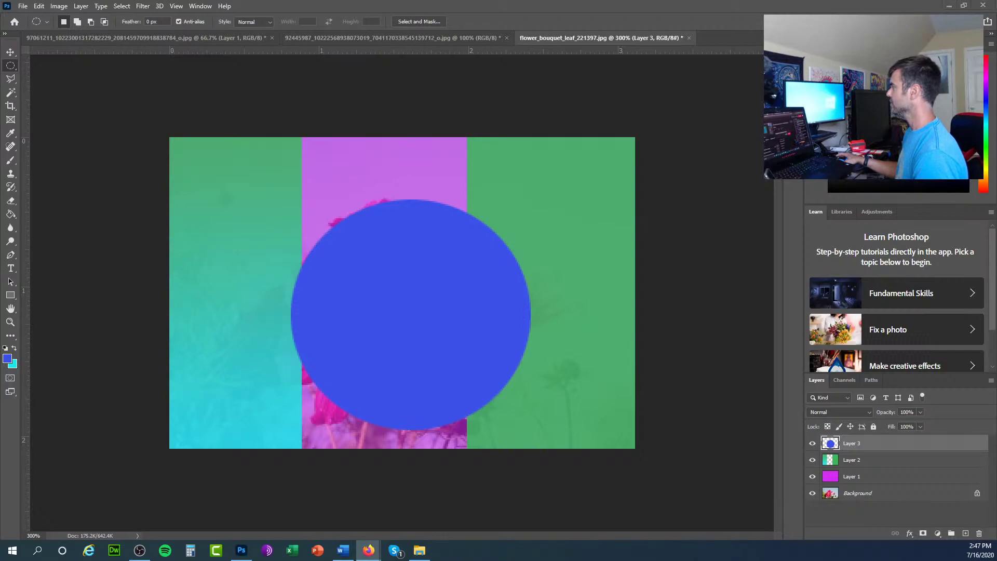